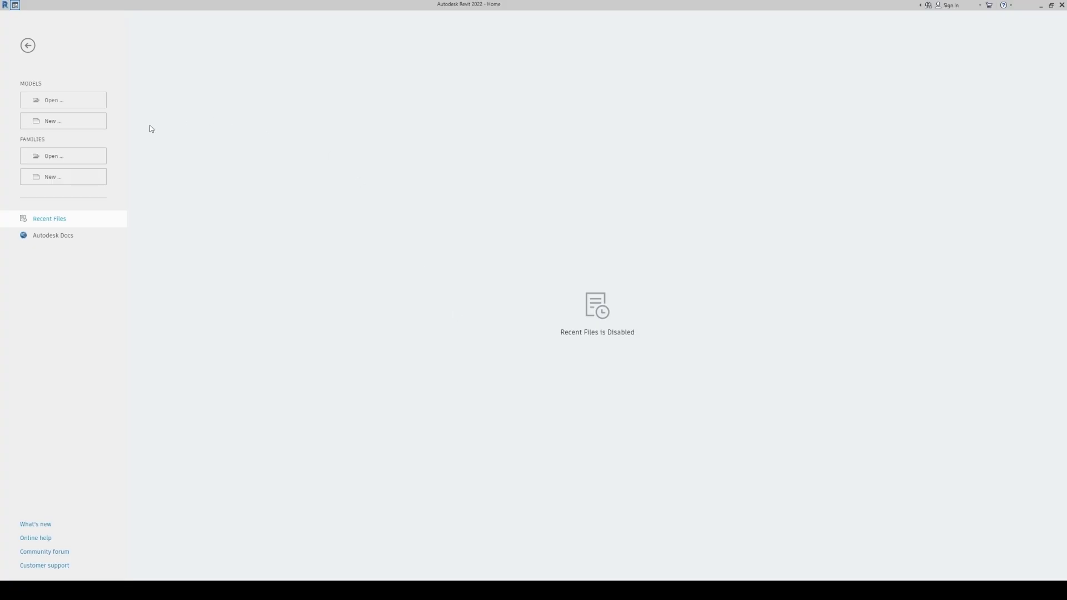
Step: Create a new project from the Architectural Template
click(87, 124)
click(507, 278)
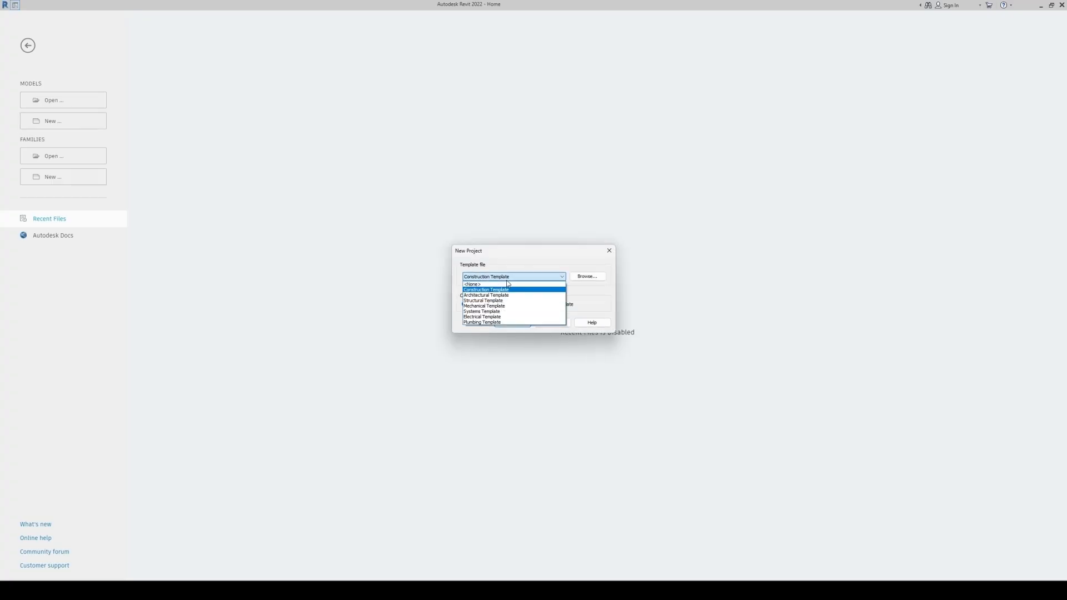
click(508, 296)
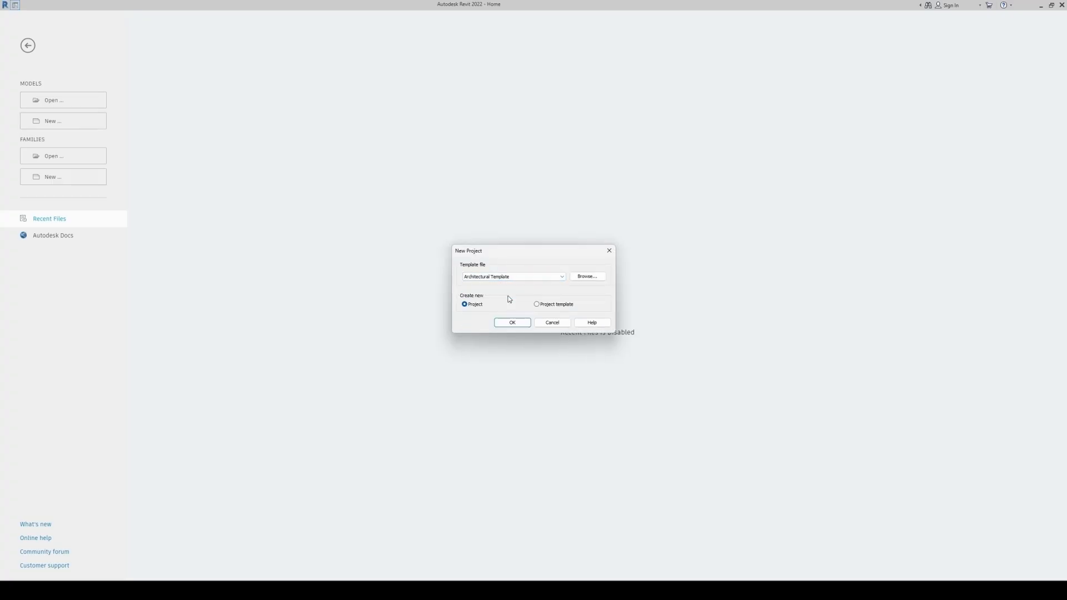
click(515, 322)
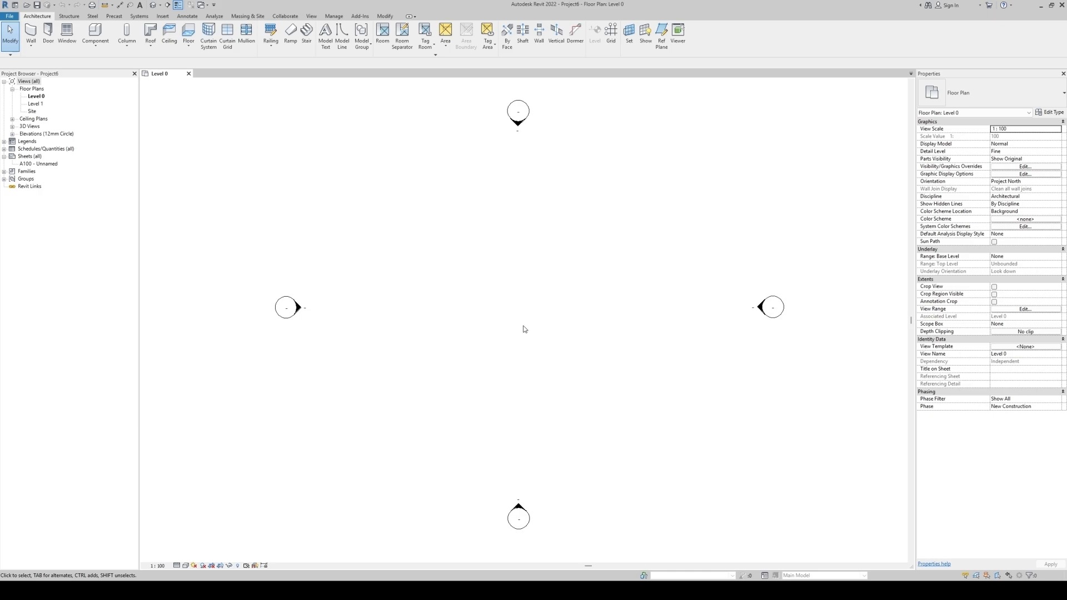
Step: Create a new legend view at a scale of 1:10, keeping the default name
click(4, 142)
right_click(30, 143)
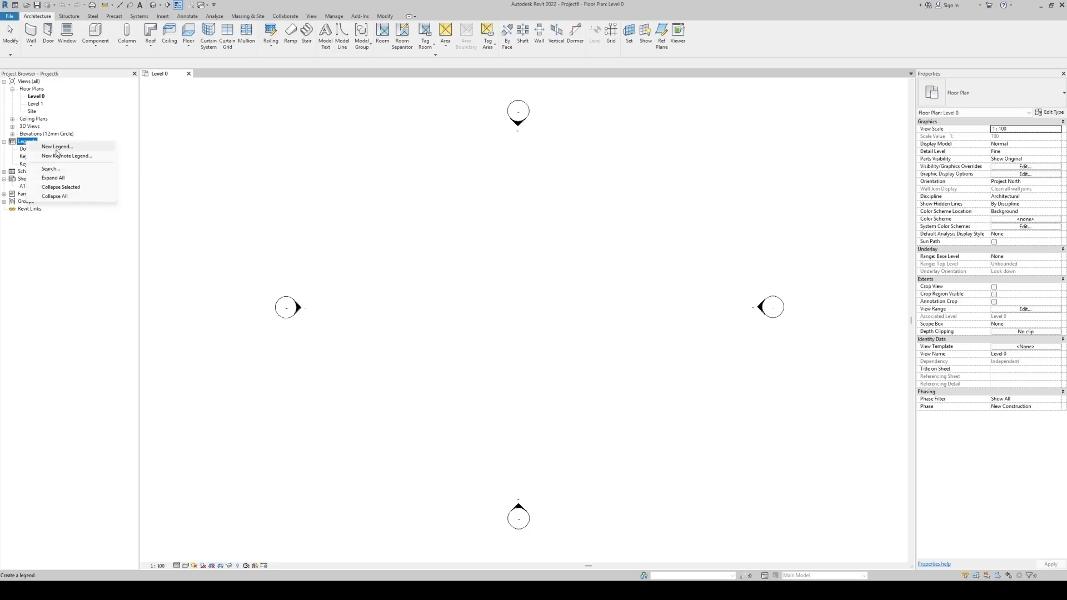
click(57, 147)
click(537, 289)
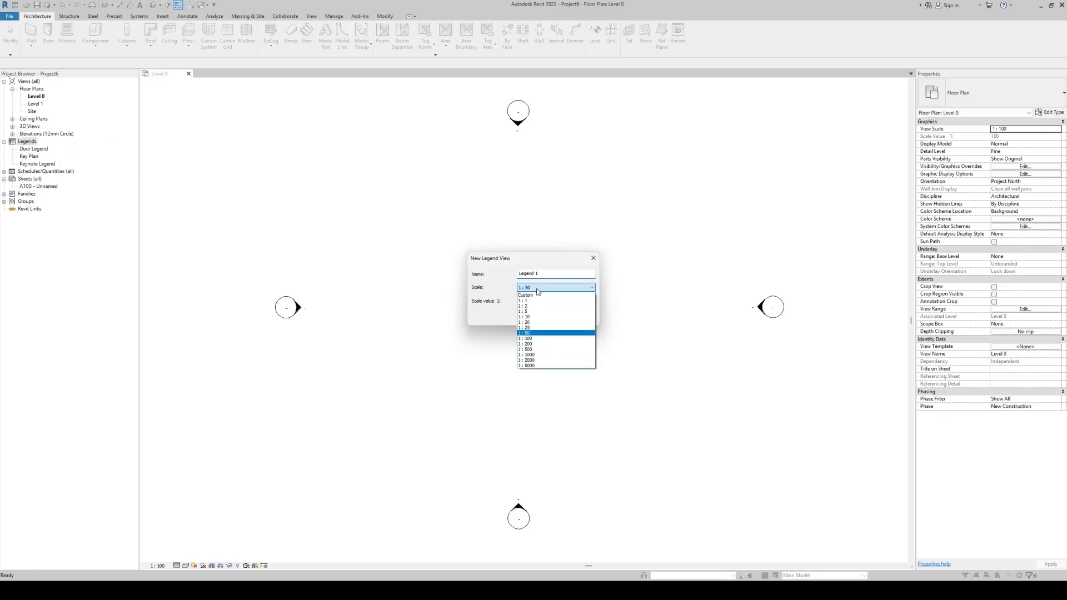
click(538, 321)
click(536, 316)
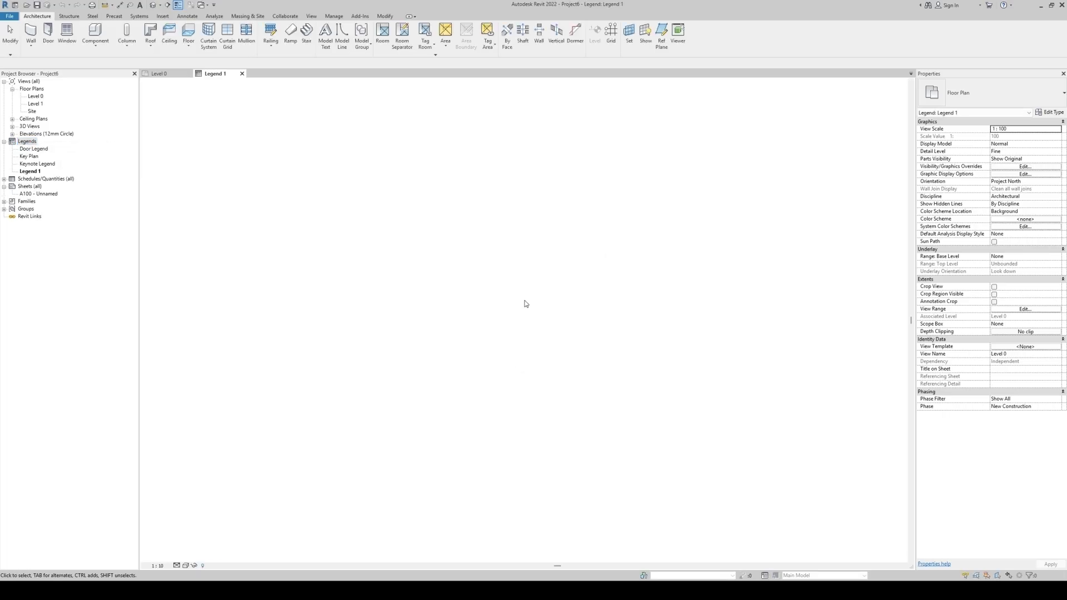
Step: Place a text note reading "size of brick" in the upper part of the legend view
key(t)
key(x)
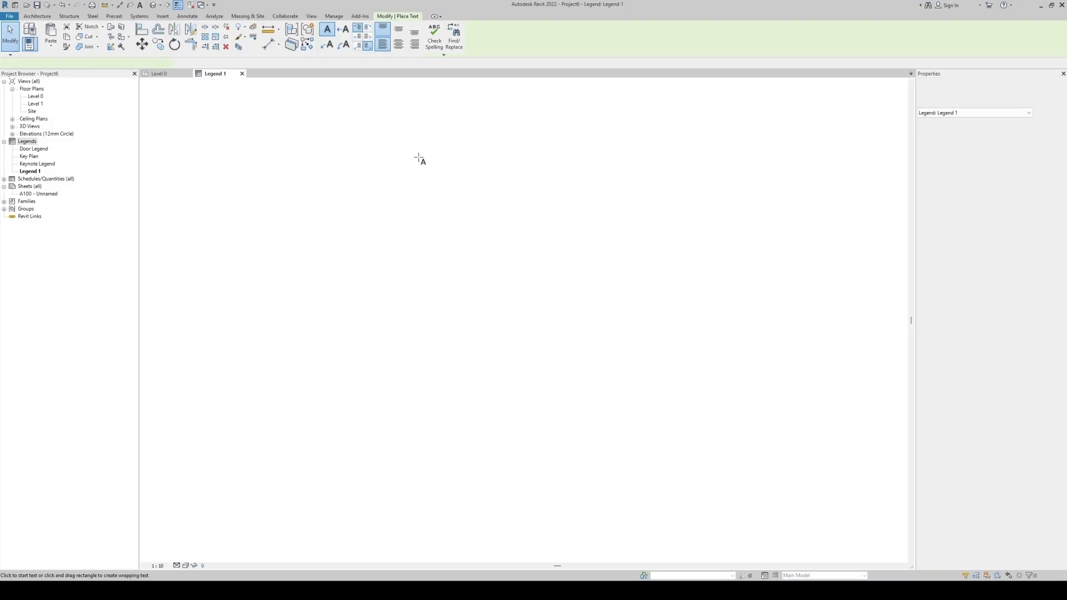
click(398, 184)
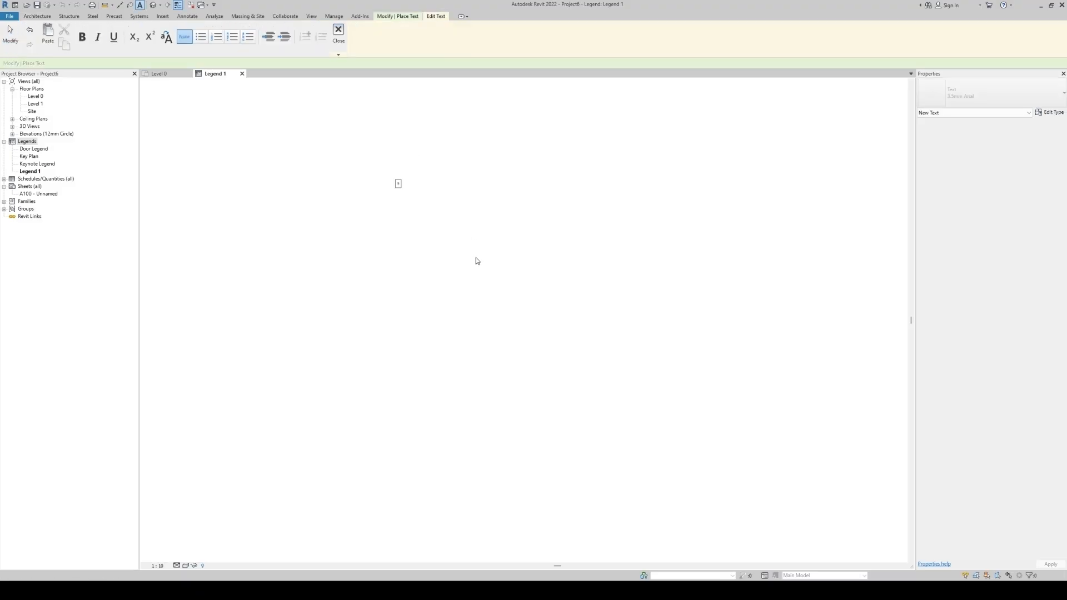
text(size of brick)
click(476, 258)
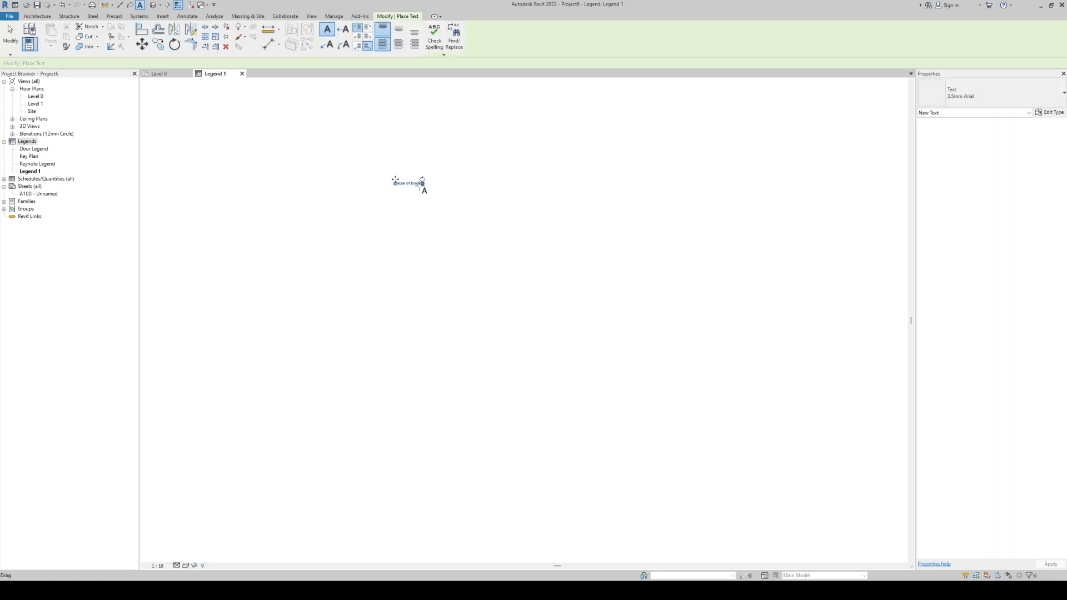
scroll(411, 174, up, 5)
key(Escape)
key(Escape)
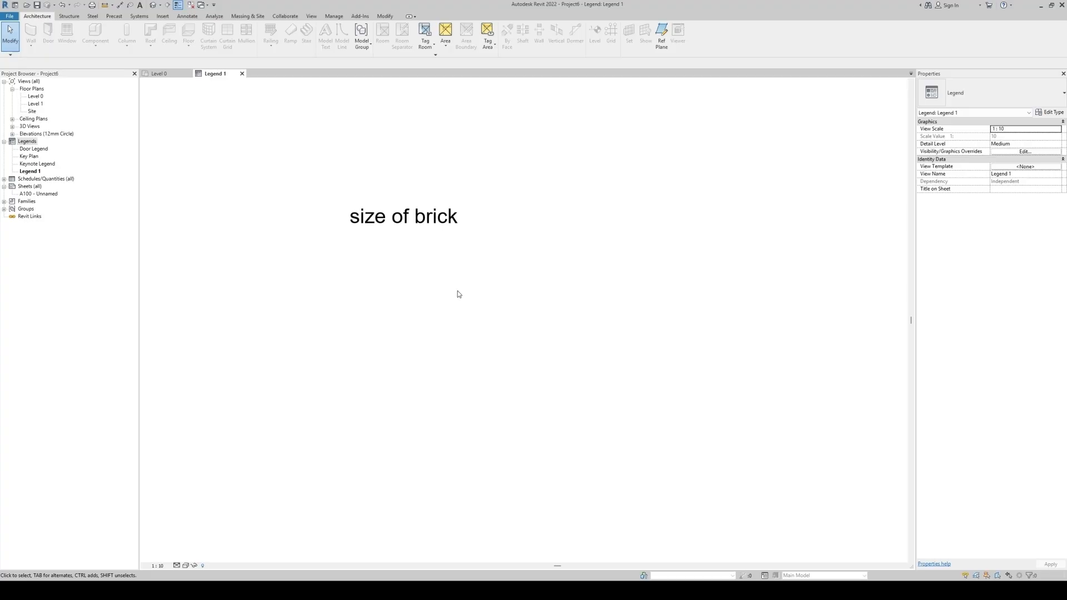
Step: Extend the text note to read "size of brick = 190x90x90mm"
scroll(414, 284, down, 1)
click(406, 239)
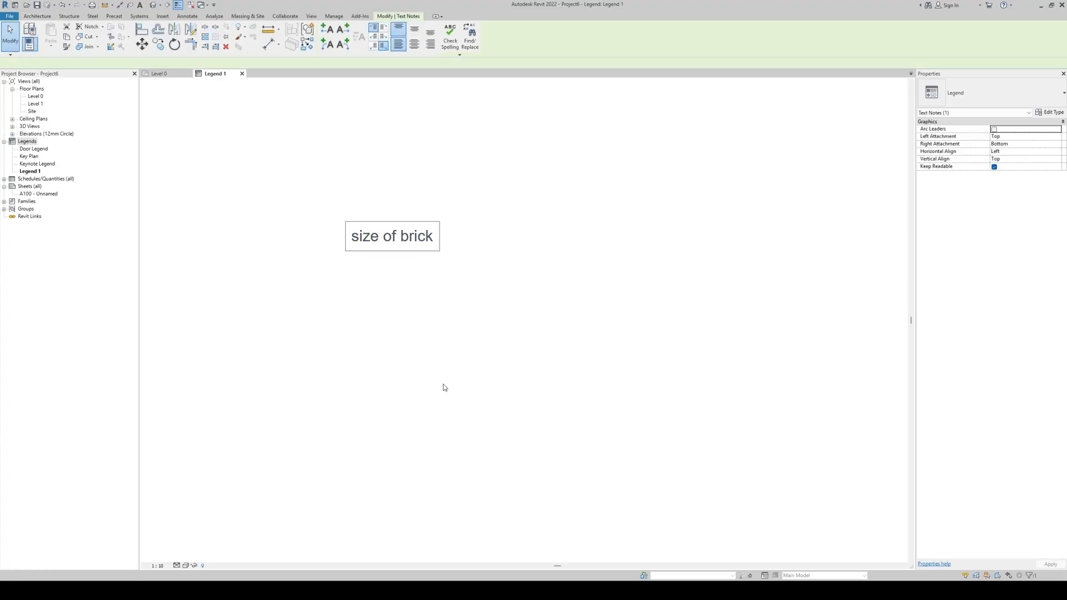
text(=)
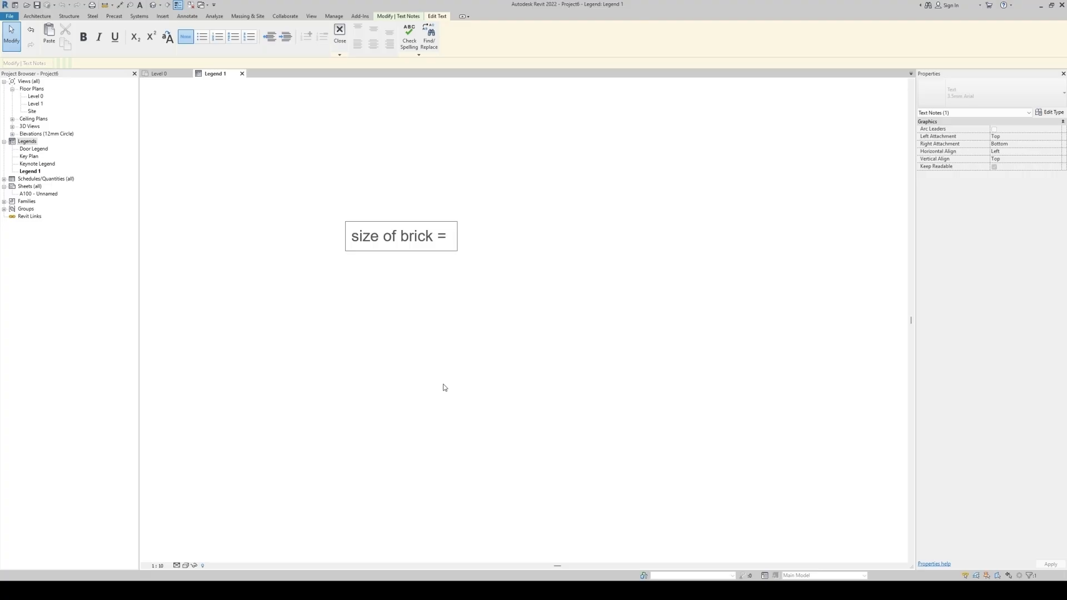
text( 190x90x90)
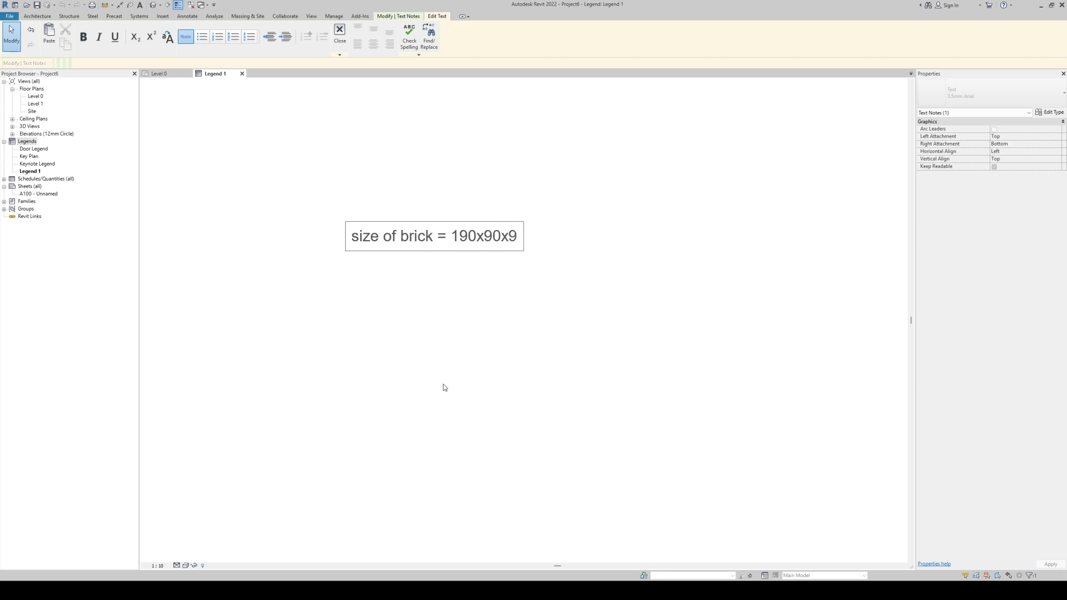
text(mm)
click(493, 388)
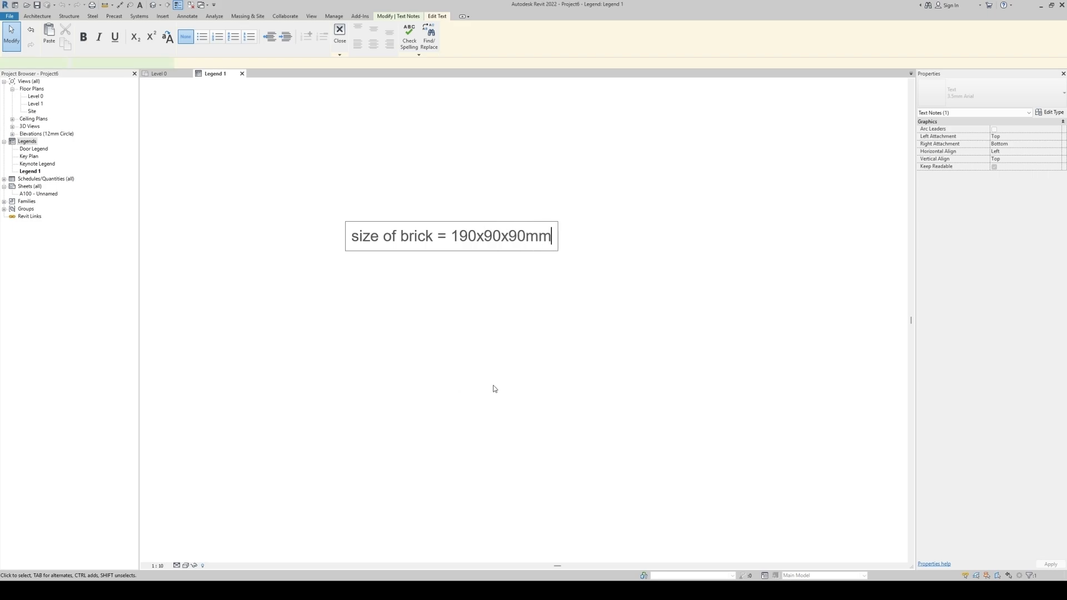
click(493, 378)
Step: Copy the brick size note straight down to just below the original
click(514, 247)
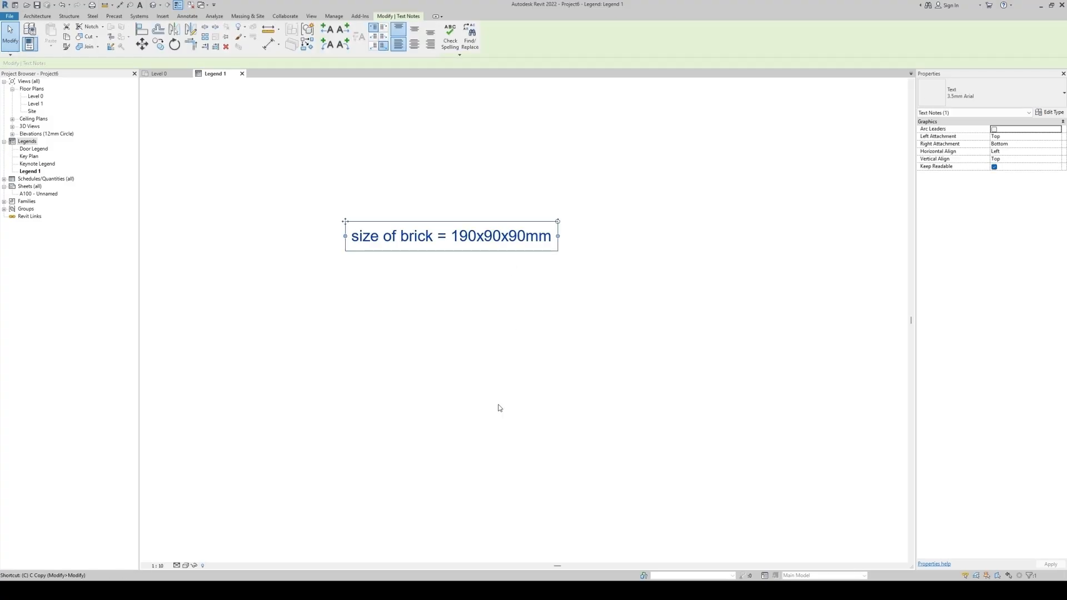
key(c)
key(o)
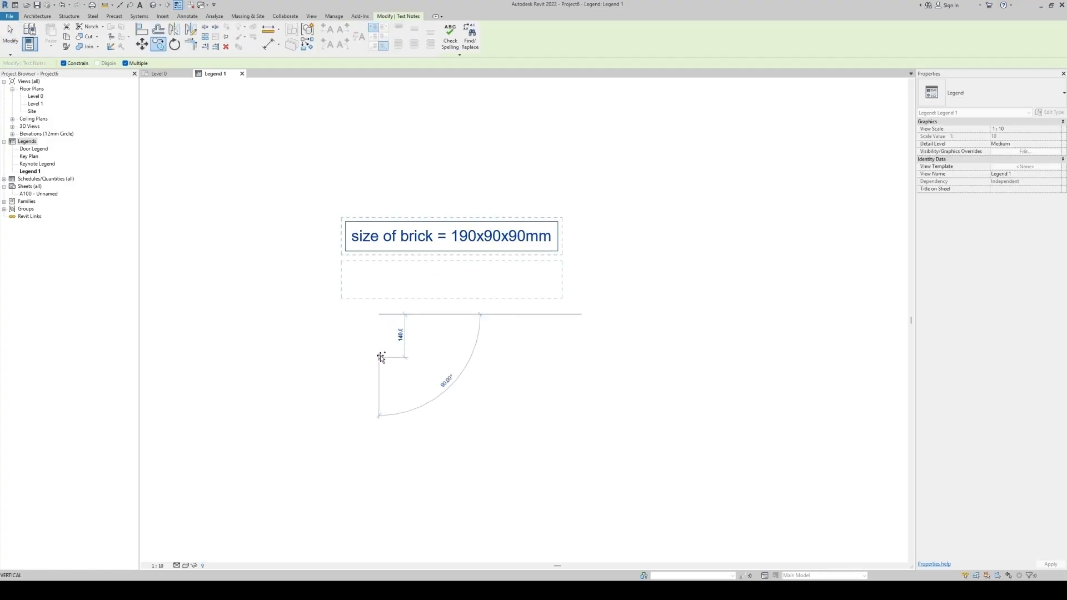
click(382, 357)
key(Escape)
Step: Change the copied note to read "Thickness of mortar = 10mm"
double_click(397, 283)
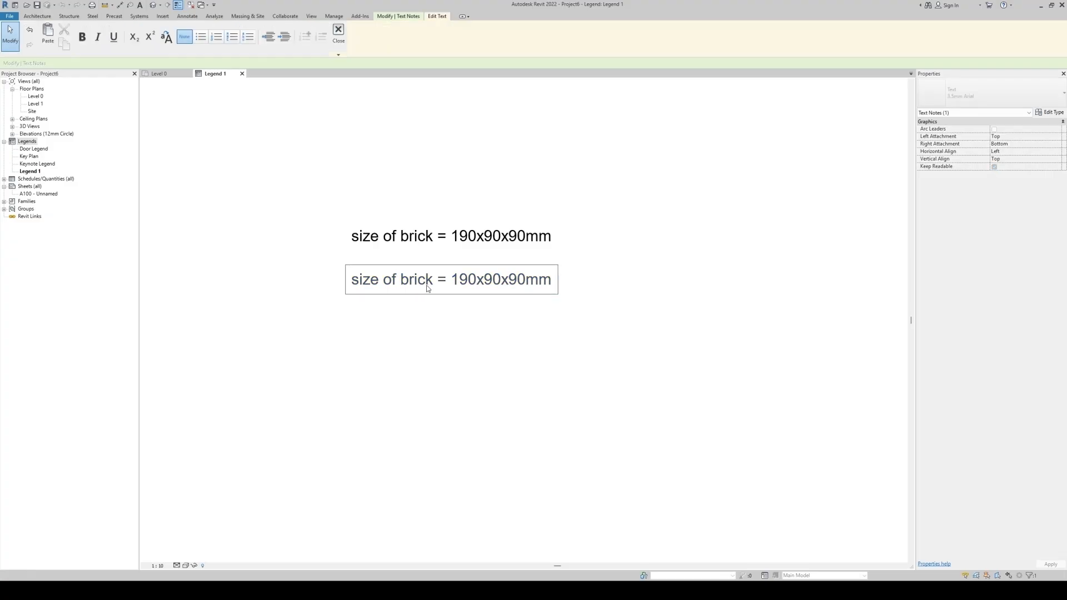
drag(433, 286, 309, 290)
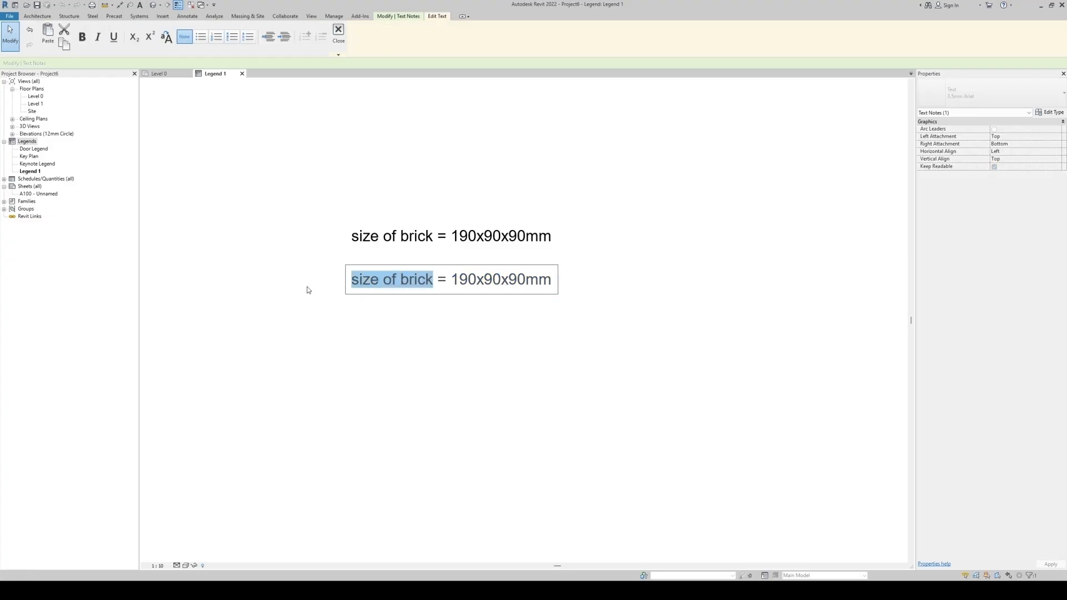
key(BackSpace)
text(Thickn)
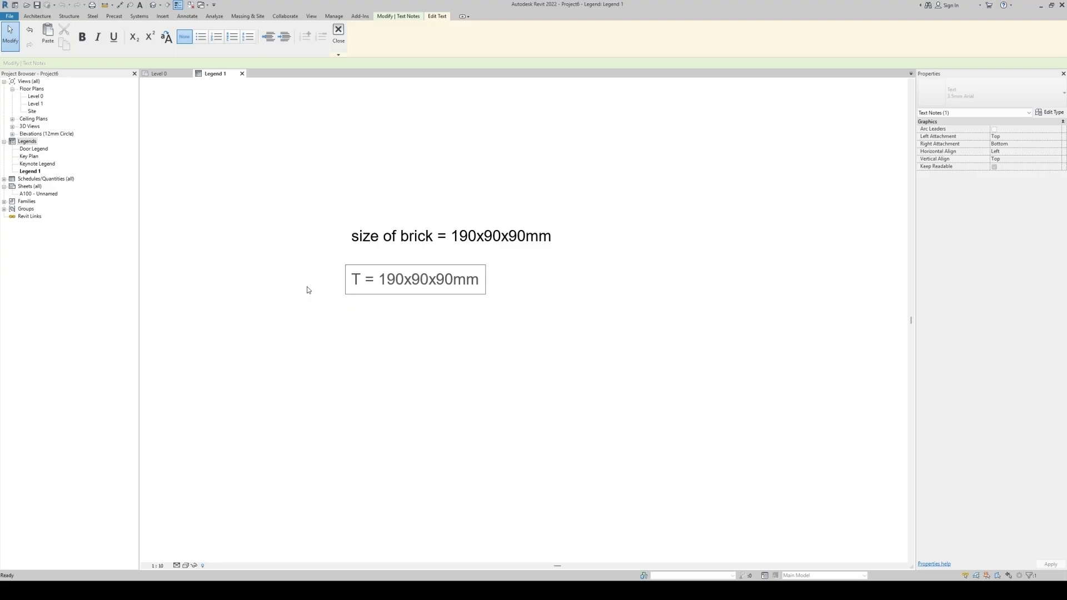
text(ess t)
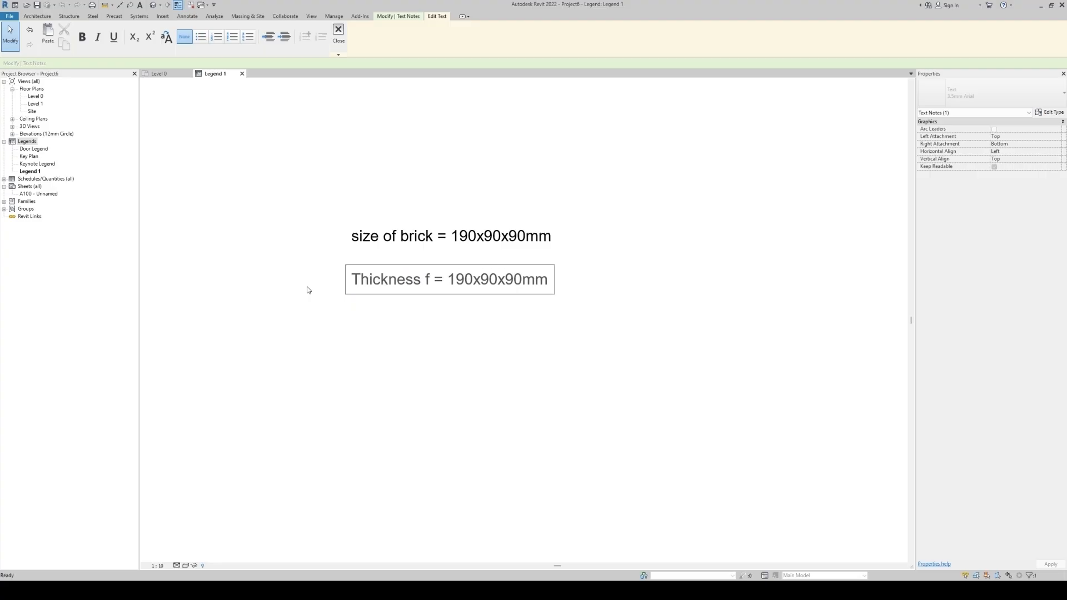
key(BackSpace)
text(of mortar)
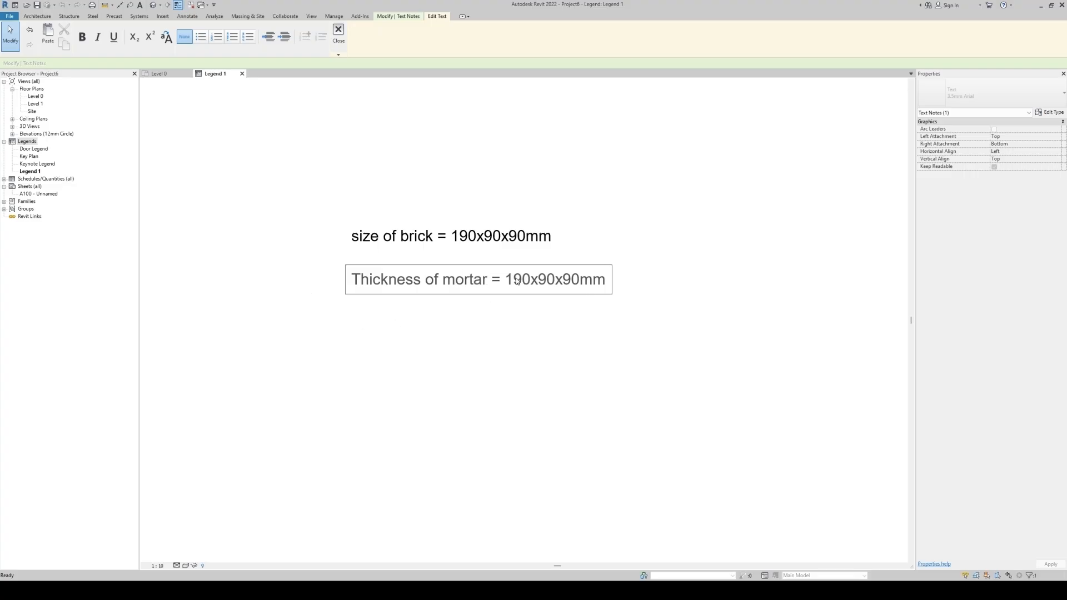
drag(516, 280, 571, 283)
key(BackSpace)
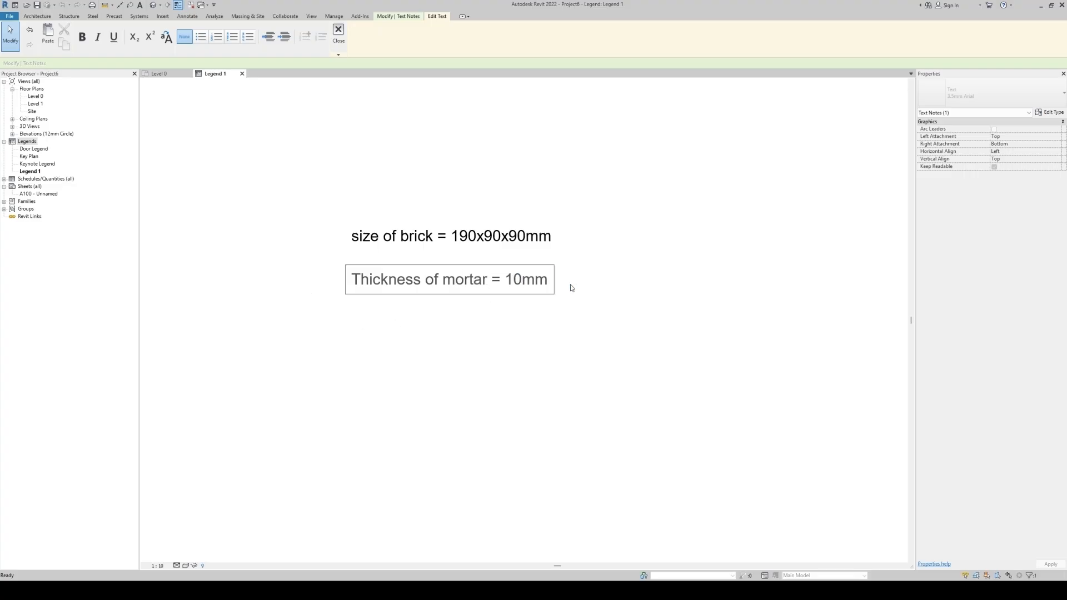
click(583, 360)
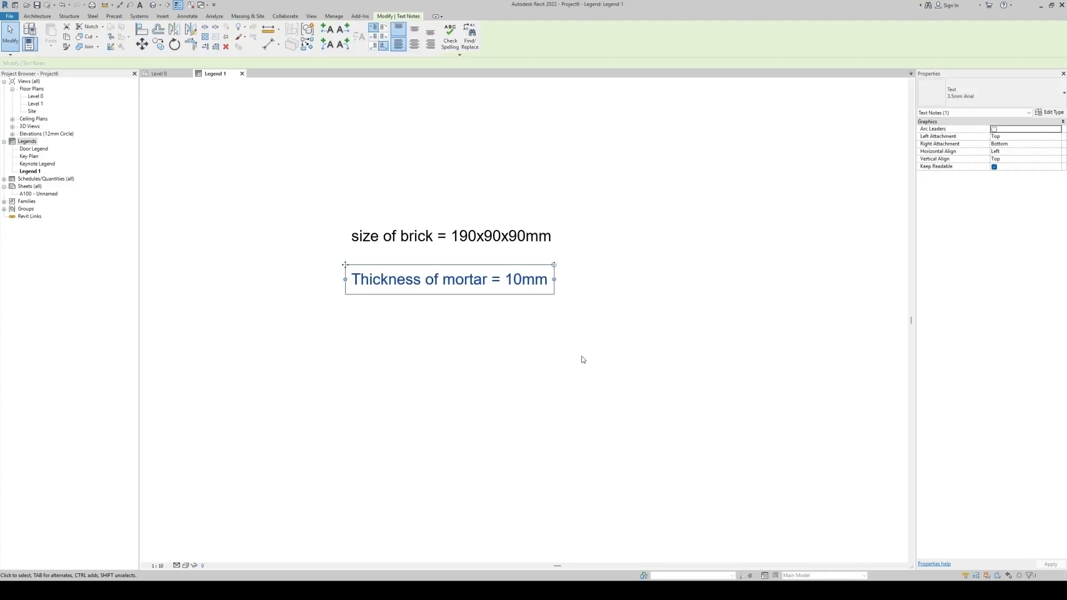
key(Escape)
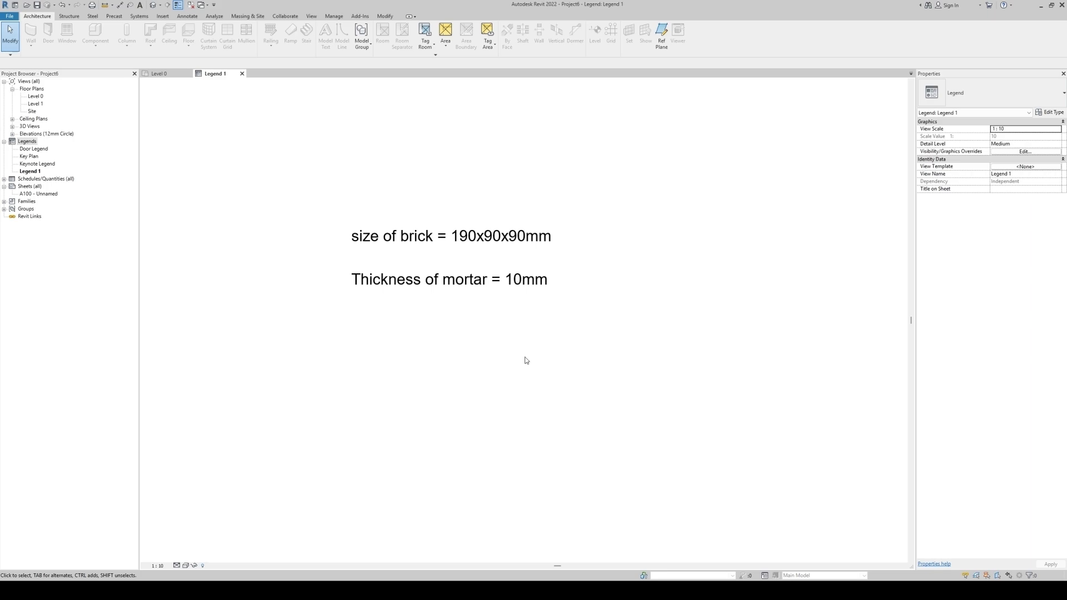
Step: Draw a horizontal thin detail line below the two text notes
middle_drag(622, 385, 584, 348)
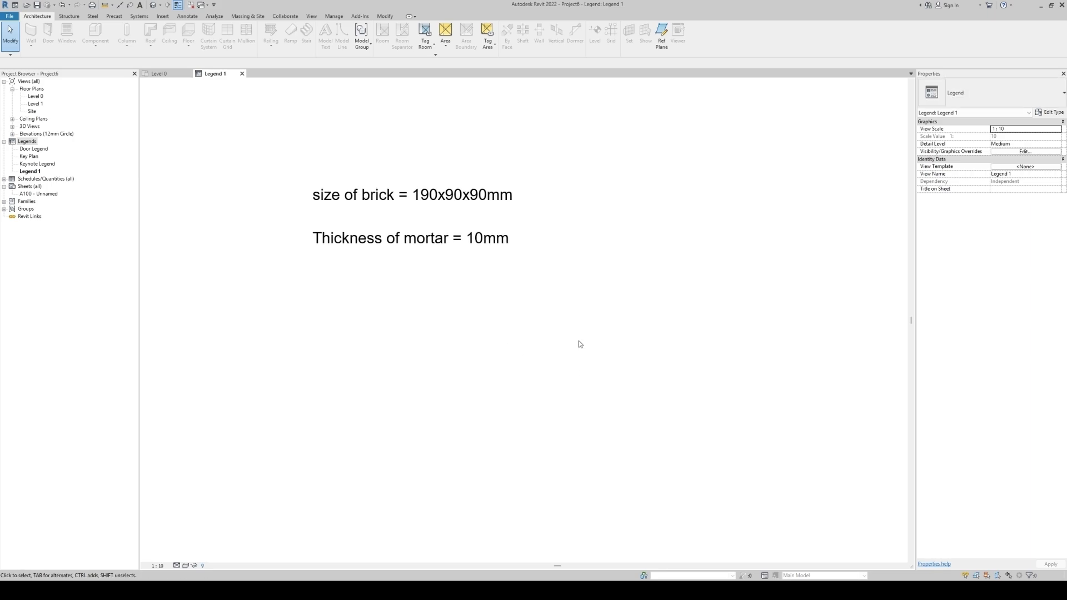
key(d)
key(l)
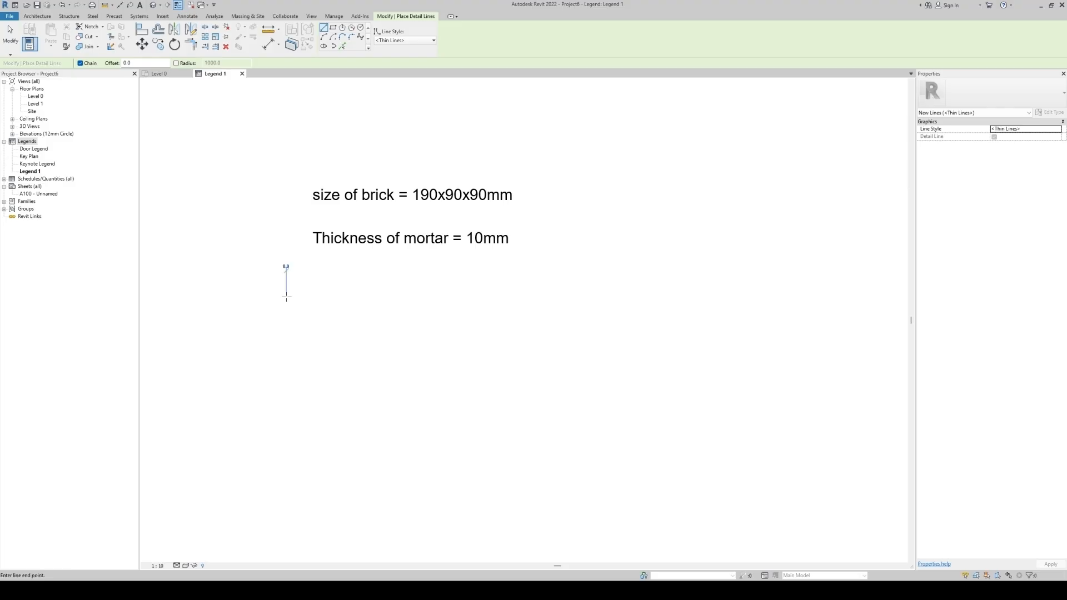
click(287, 296)
click(492, 296)
key(Escape)
key(Escape)
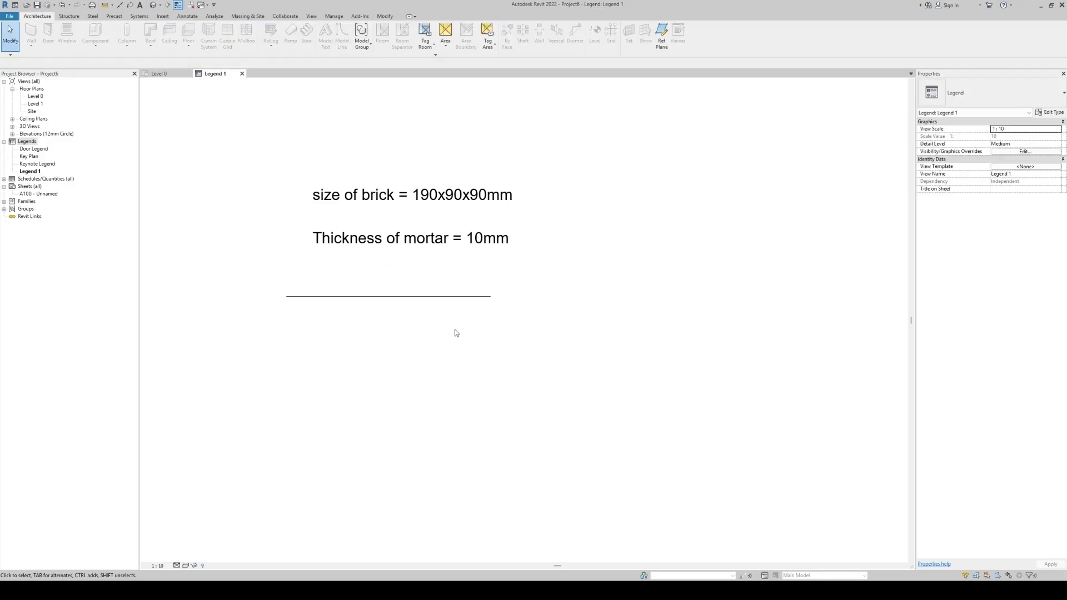
Step: Copy the horizontal detail line 90 mm straight down to form the two faces of a wall
click(452, 296)
key(c)
key(o)
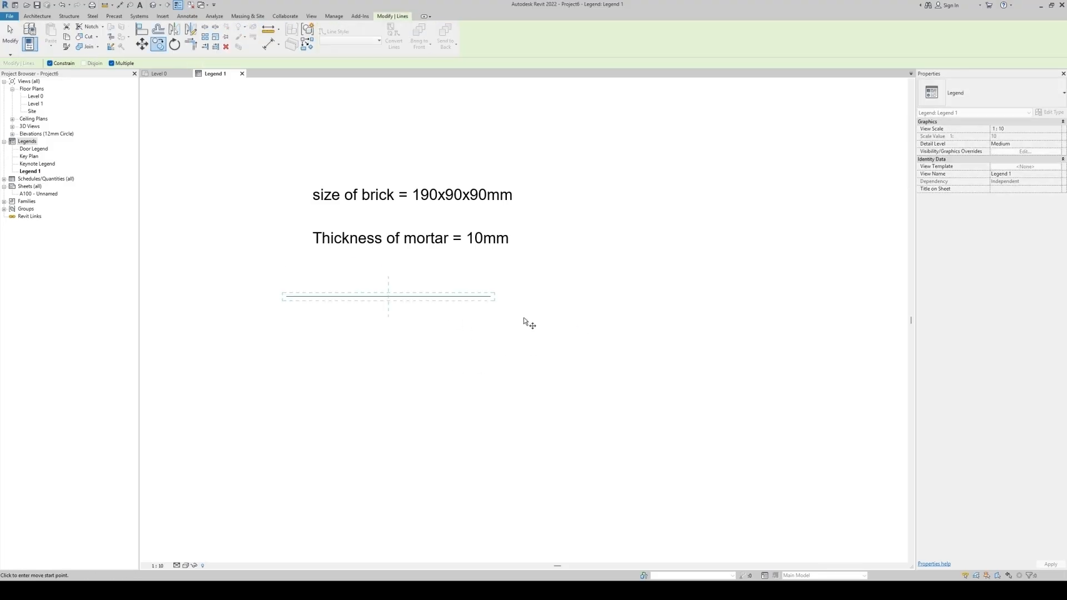
click(524, 318)
text(90)
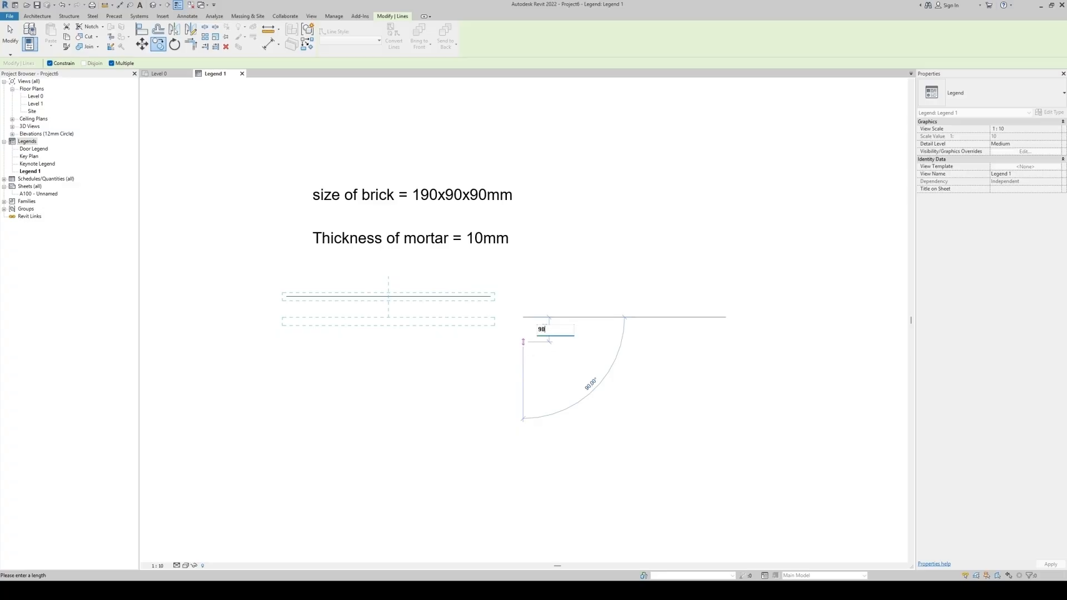
key(Return)
key(Escape)
Step: Copy the mortar thickness note beneath the two lines and change its text to "single brick wall"
ctrl+drag(436, 239, 412, 349)
double_click(412, 348)
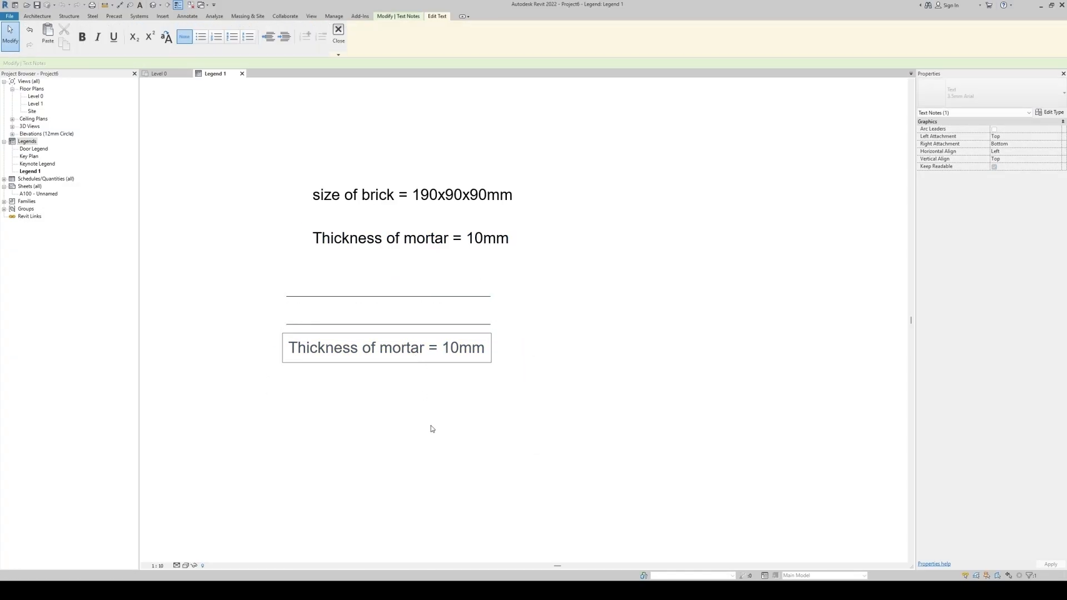
key(ctrl+a)
text(single)
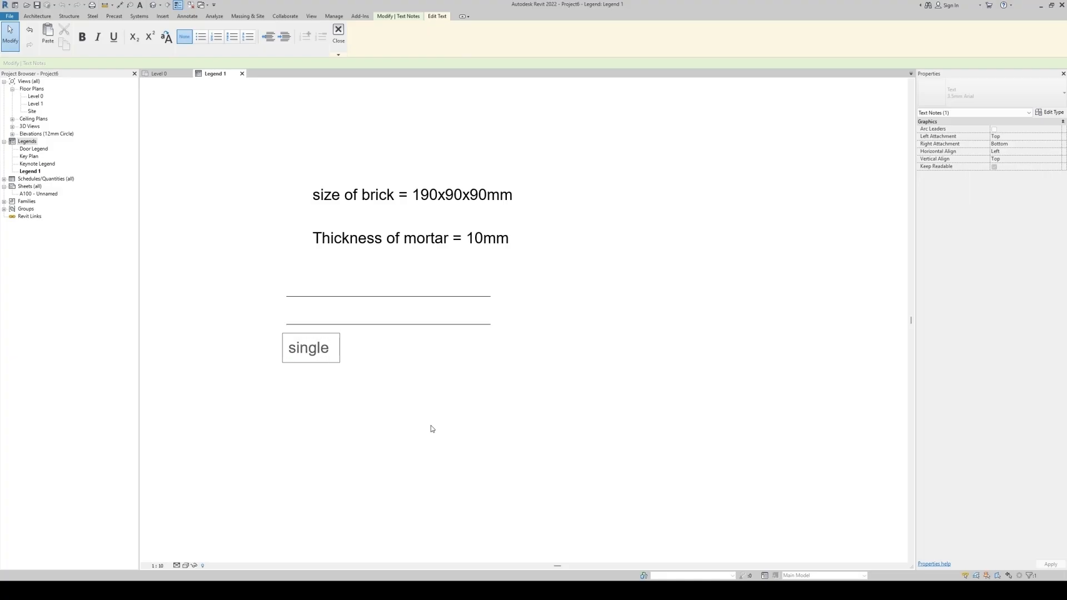
text( brick wal)
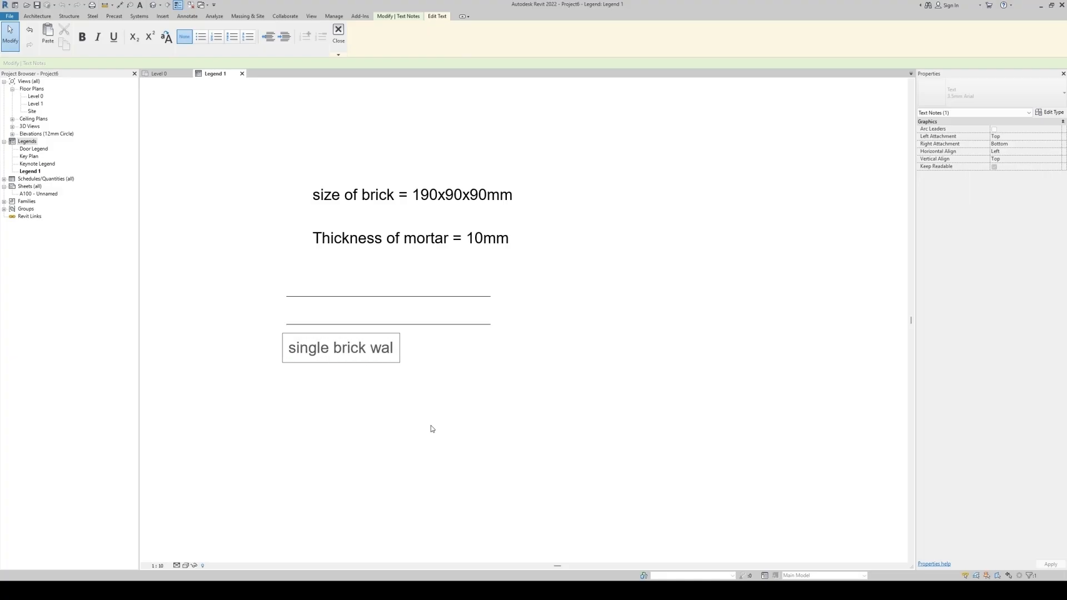
text(l)
click(428, 426)
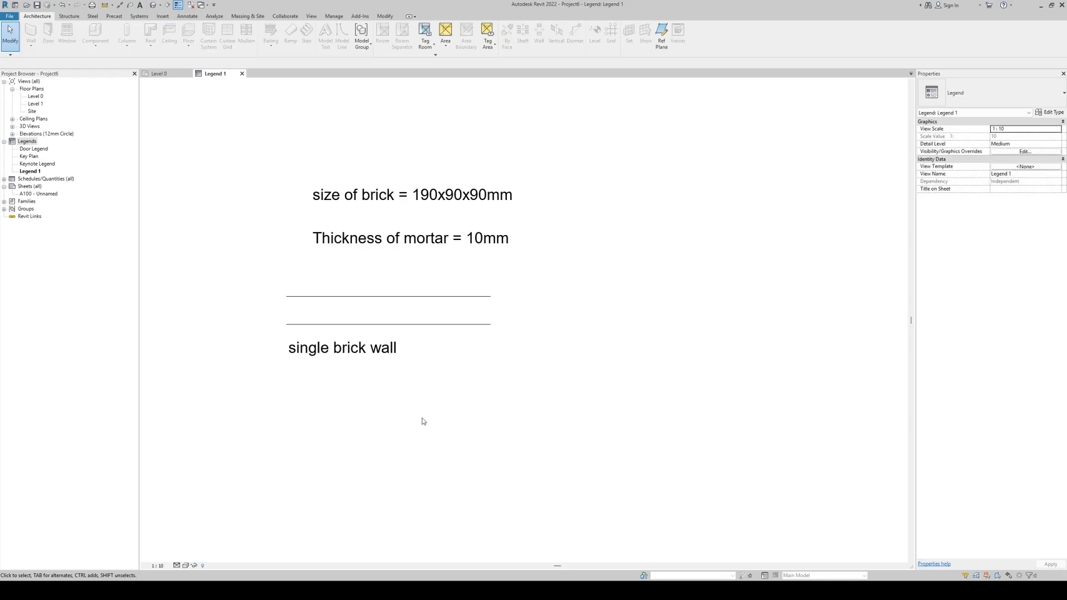
Step: Copy the two wall lines and their "single brick wall" label together to the right of the originals
click(366, 361)
drag(493, 381, 312, 274)
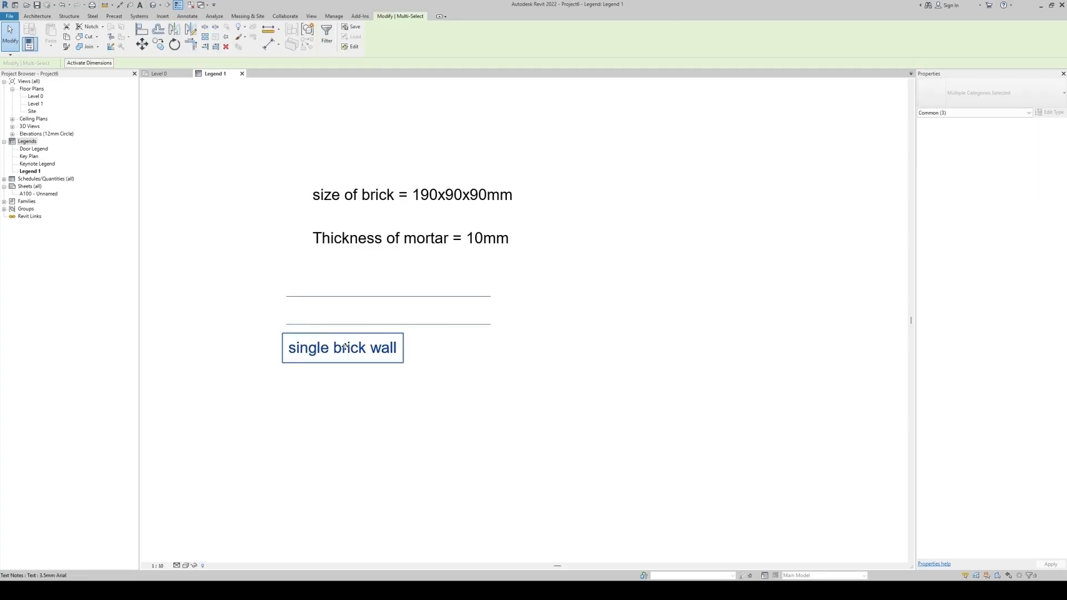
ctrl+drag(344, 347, 618, 350)
Step: Change the copied label under the second pair of wall lines to "Double brick wall"
click(660, 356)
double_click(660, 355)
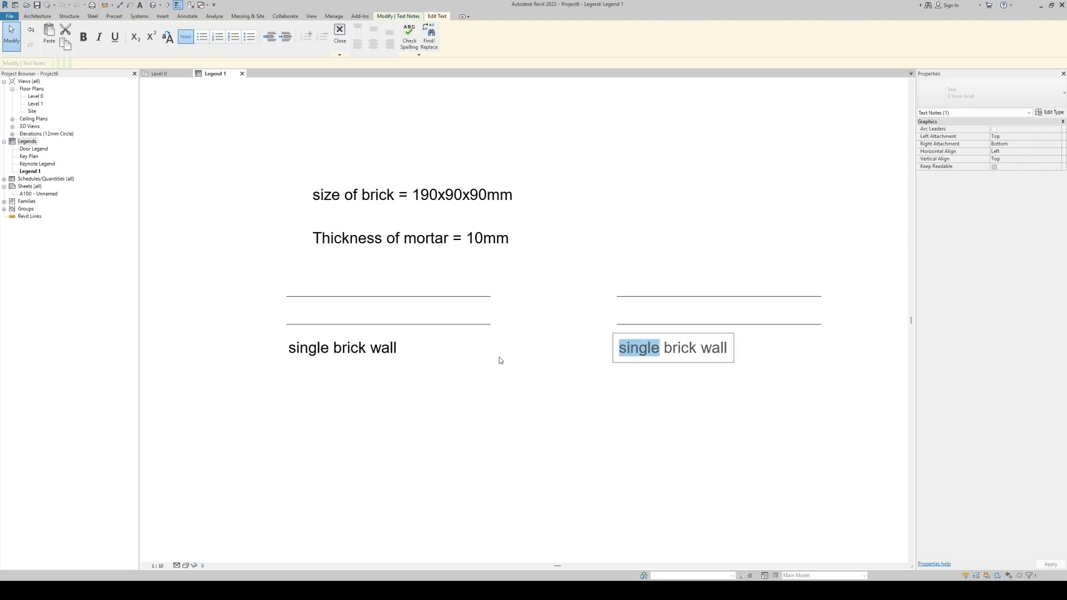
key(BackSpace)
text(Double)
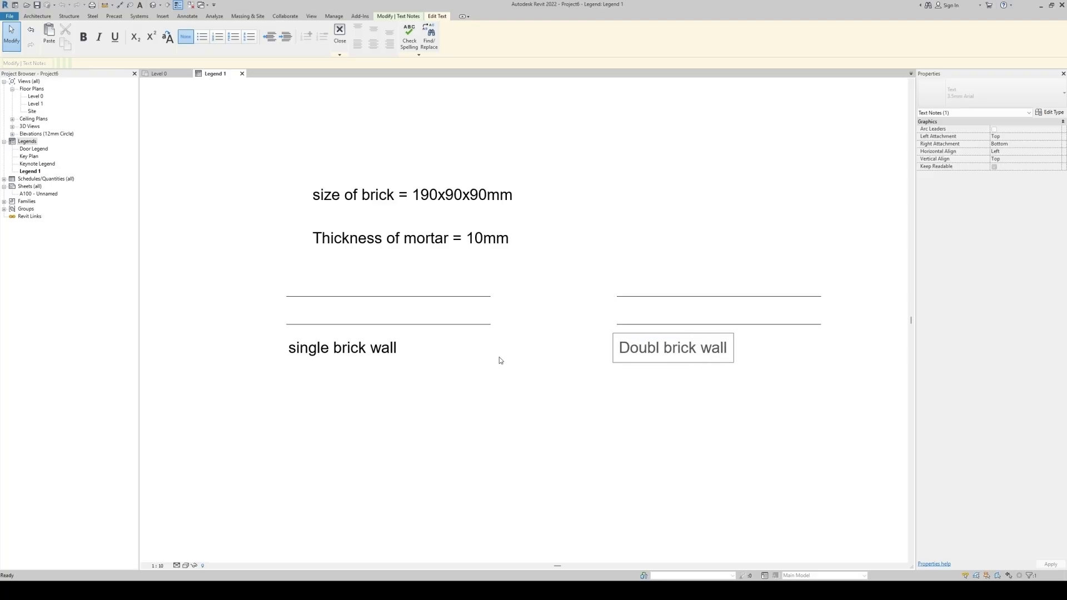
click(501, 439)
click(501, 439)
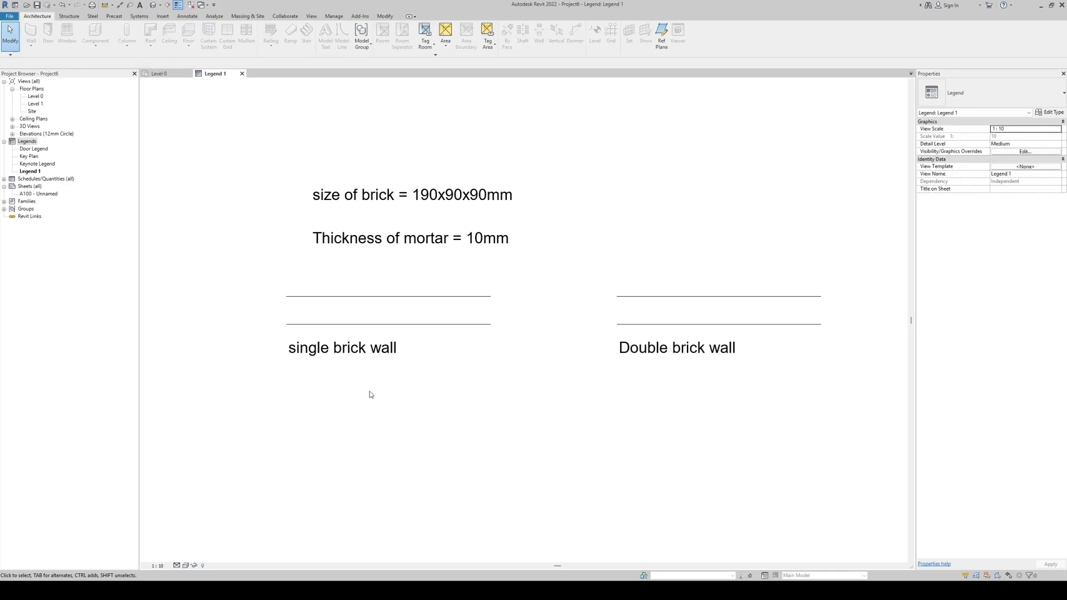
Step: Dimension the distance between the two single brick wall lines, placing the dimension beyond their left ends
key(d)
key(i)
click(296, 296)
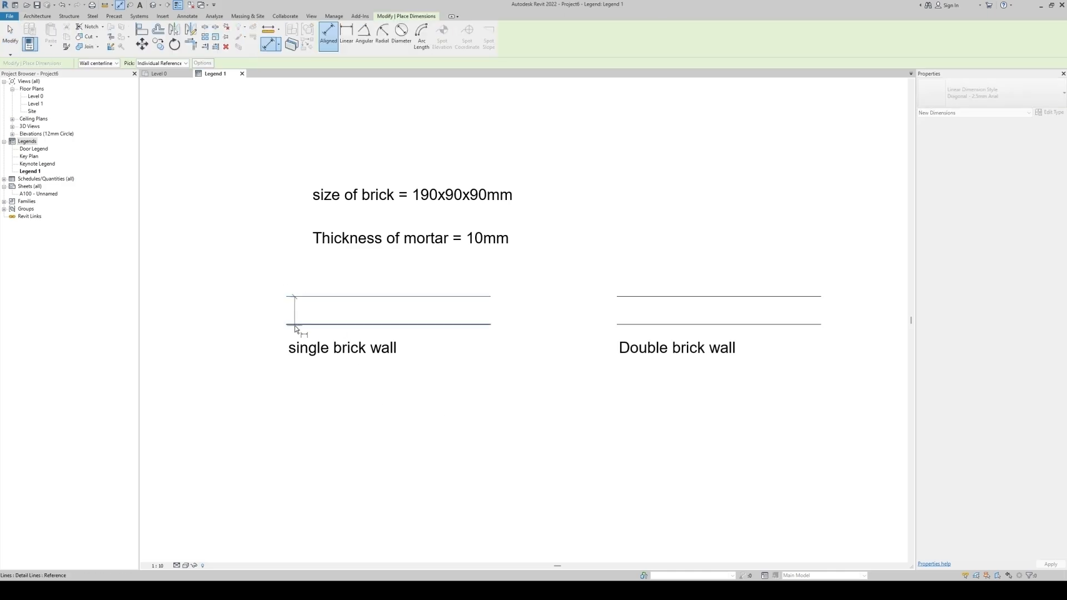
click(295, 325)
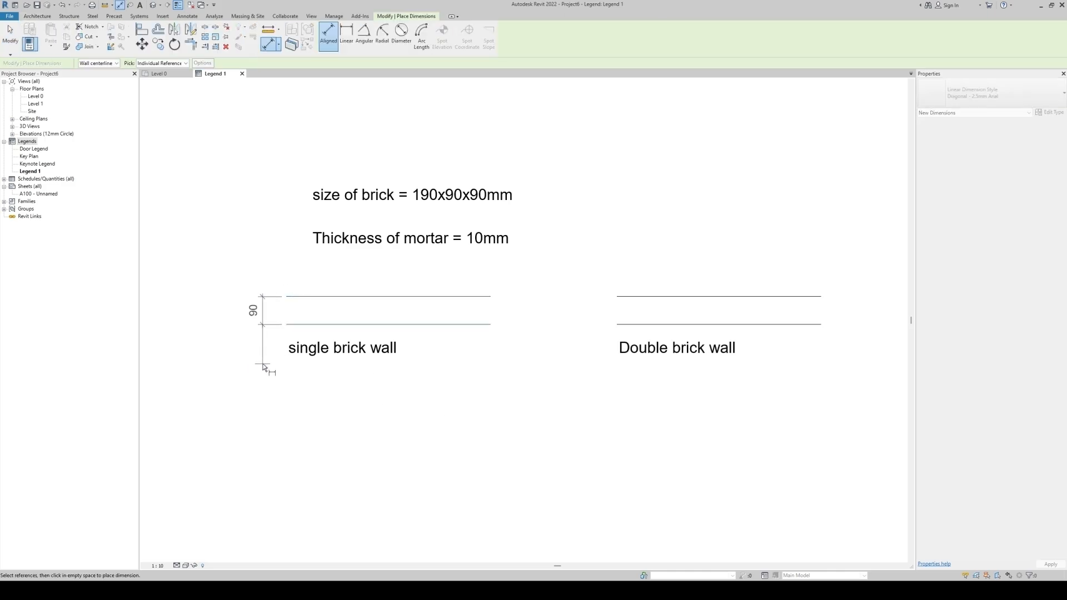
click(272, 362)
key(Escape)
key(Escape)
Step: Copy the upper line of the single brick wall 12.5 mm straight up
scroll(349, 296, up, 2)
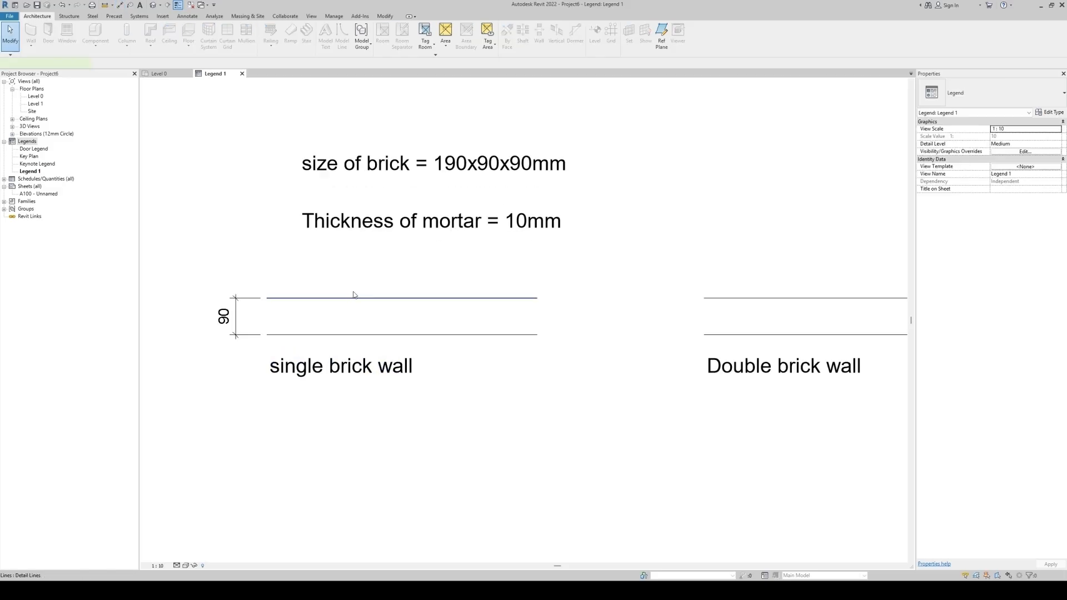
click(355, 297)
key(c)
key(o)
scroll(253, 260, up, 2)
click(245, 269)
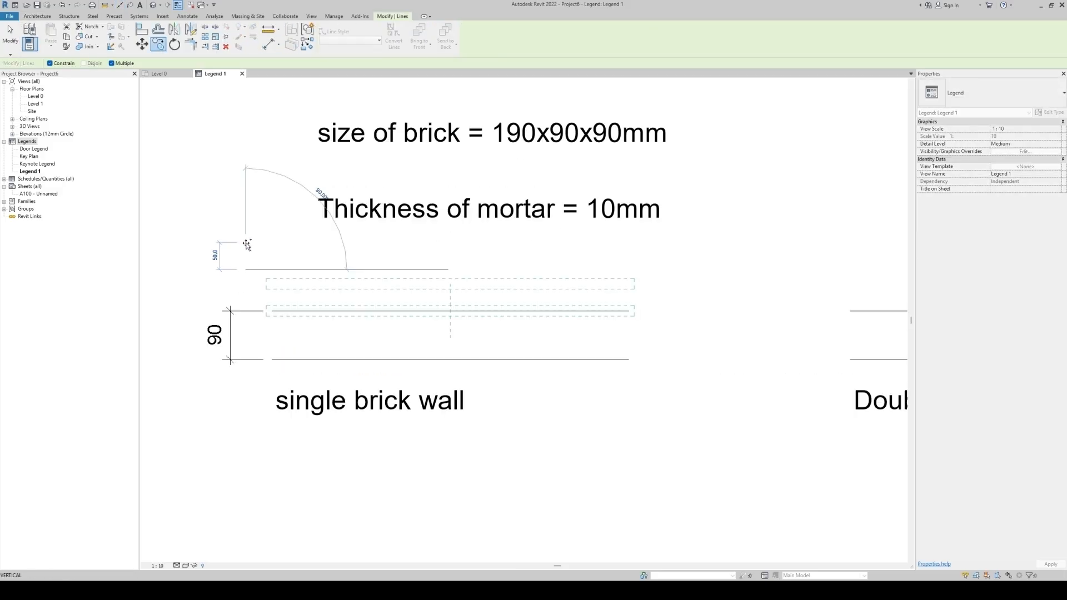
text(12.5)
key(Return)
key(Escape)
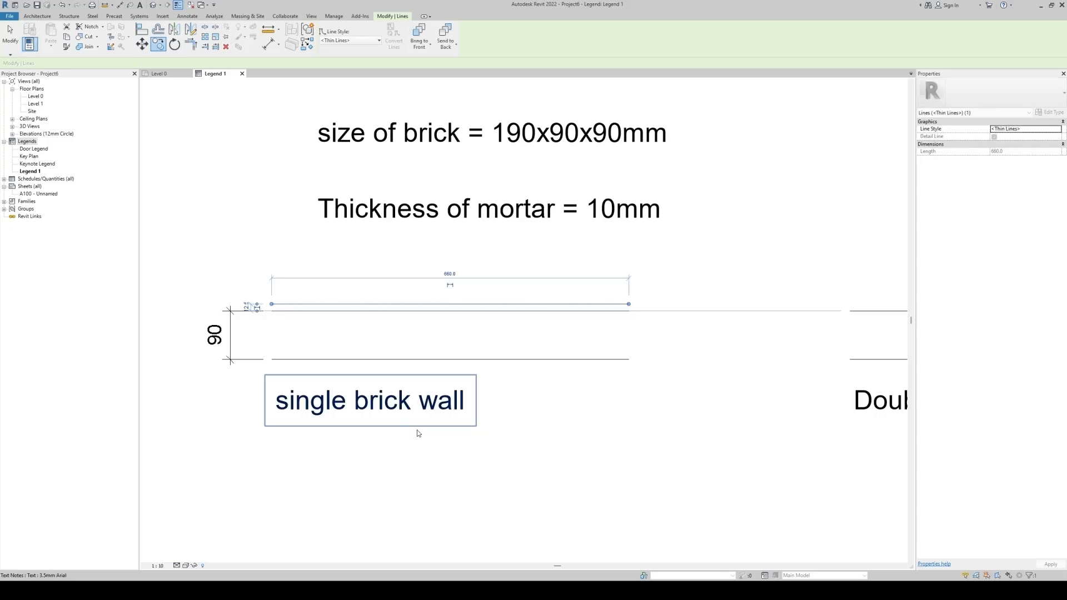
Step: Copy the lower line of the single brick wall 12.5 mm straight down
click(392, 360)
key(c)
key(o)
click(580, 413)
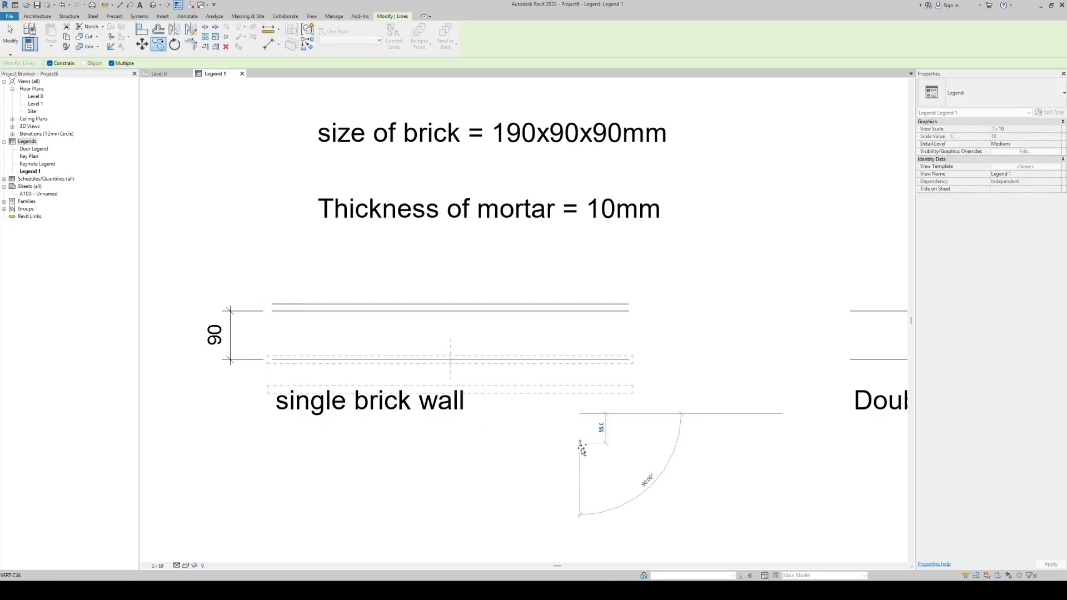
text(12.5)
key(Return)
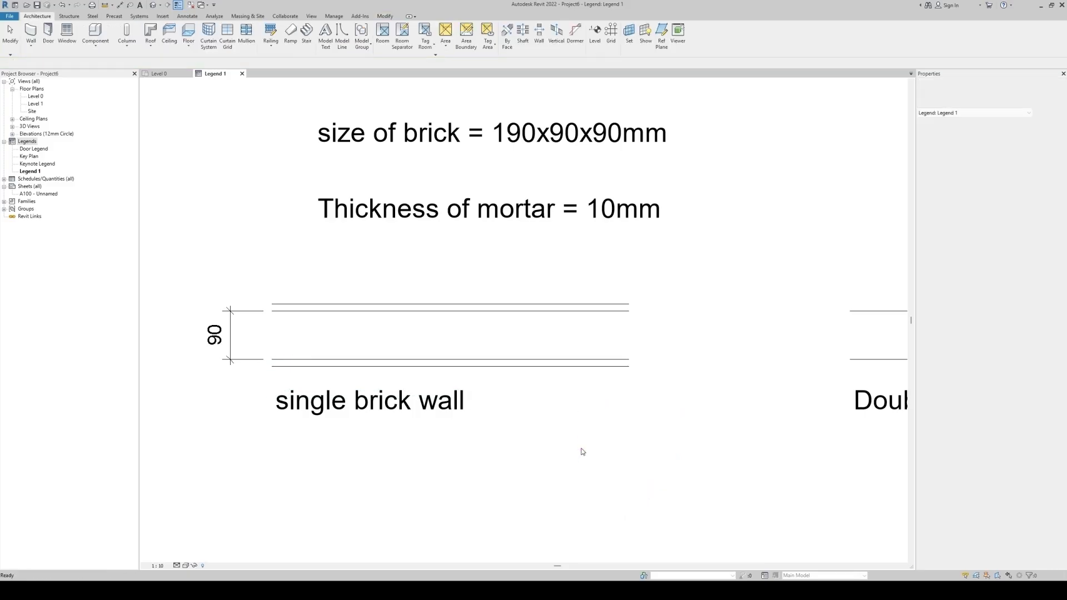
key(Escape)
Step: Dimension the single brick wall's overall thickness between its outermost lines, outside the existing dimension
key(d)
key(i)
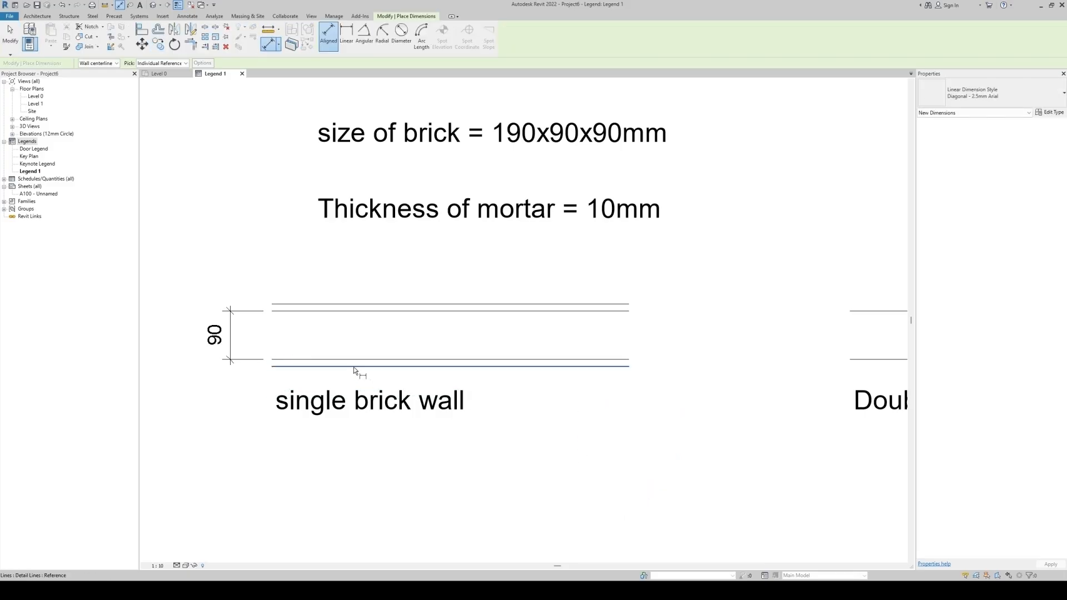
click(357, 367)
click(342, 305)
click(200, 391)
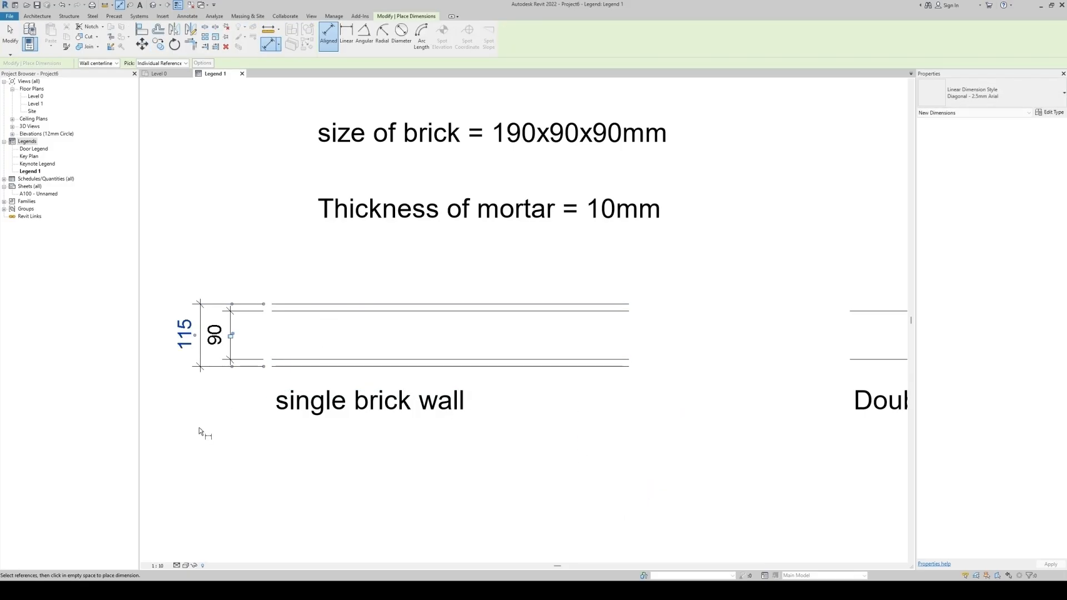
scroll(318, 356, down, 3)
key(Escape)
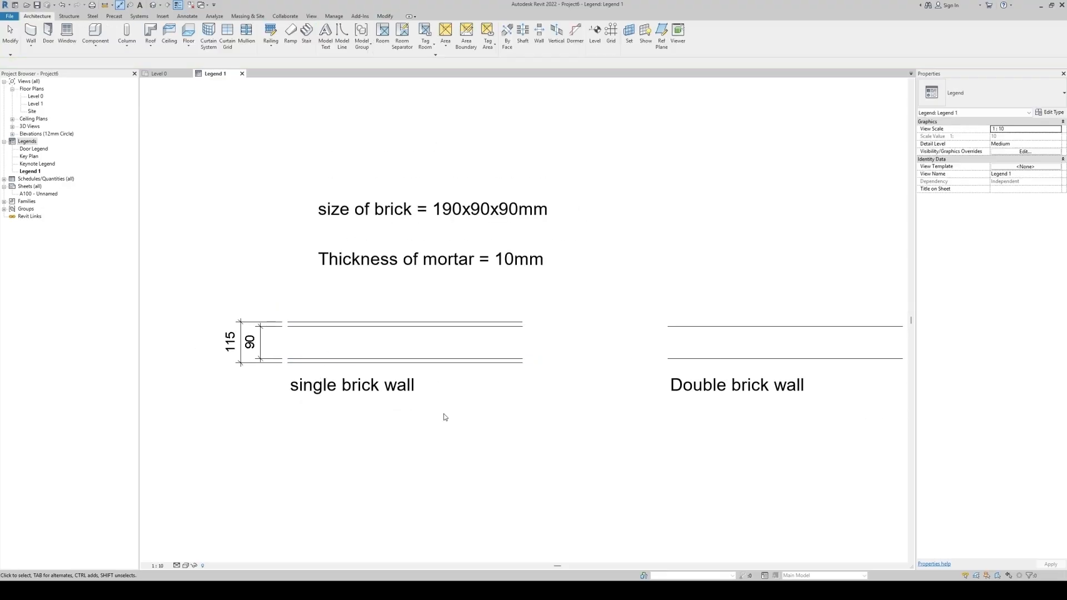
Step: Move the upper line of the double brick wall 100 mm straight up
middle_drag(493, 390, 412, 372)
click(711, 304)
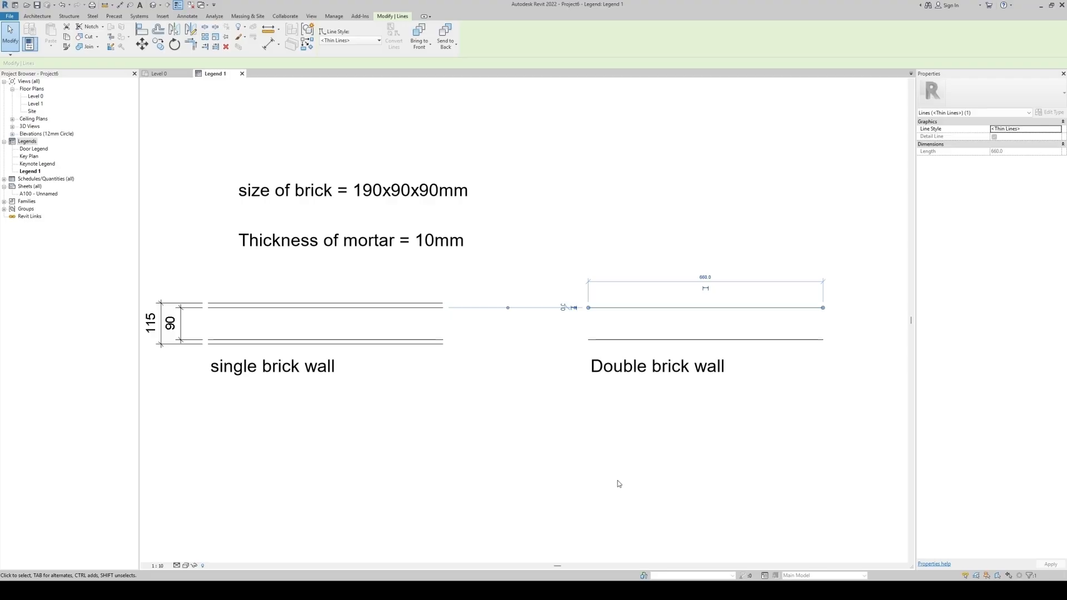
key(m)
key(v)
click(588, 472)
text(10)
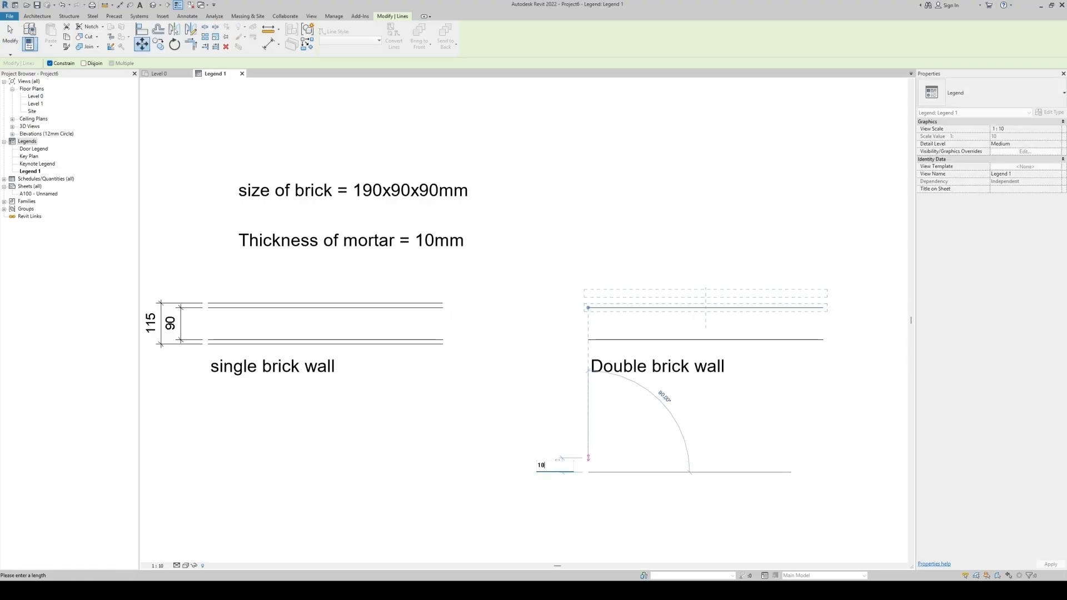
text(0)
key(Return)
Step: Dimension the distance between the two double brick wall lines, placing the dimension beyond their left ends
key(d)
key(i)
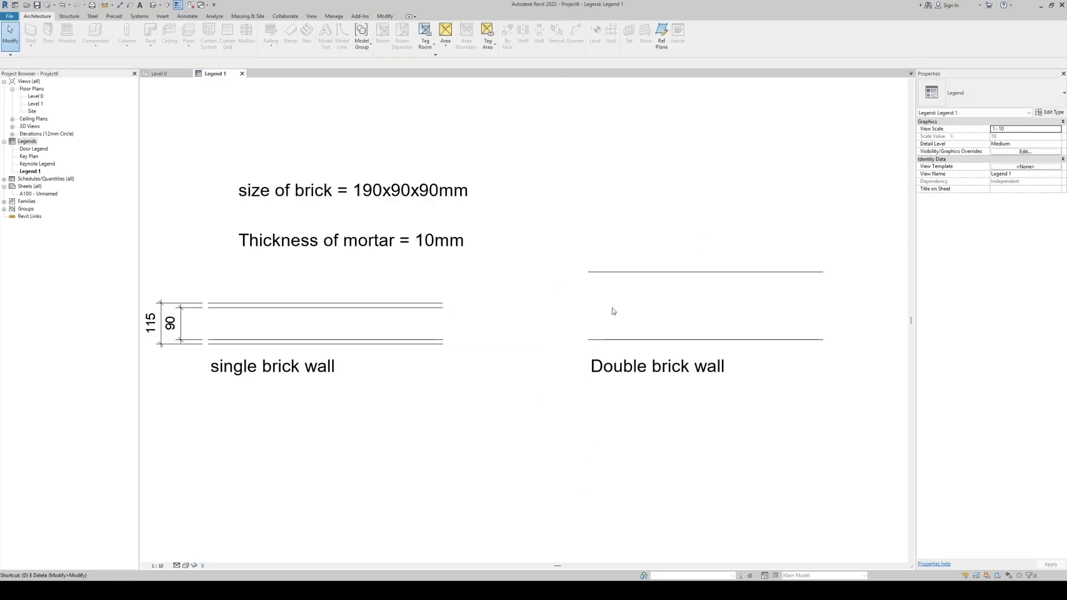
click(616, 272)
click(613, 339)
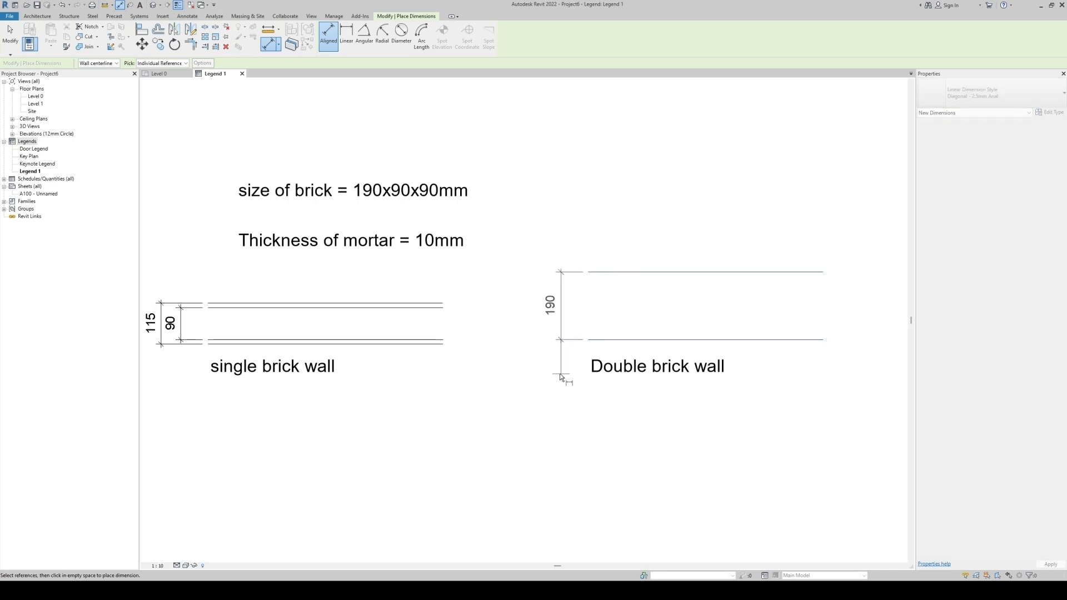
click(554, 374)
key(Escape)
key(Escape)
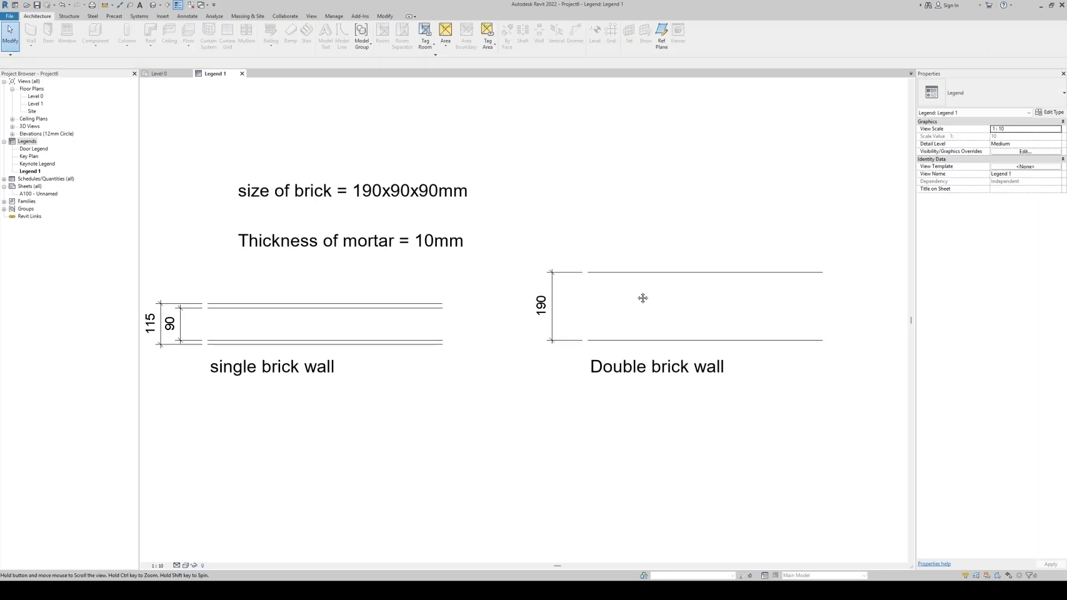
Step: Copy the upper line of the double brick wall 20 mm straight up
middle_drag(583, 310, 561, 344)
click(622, 306)
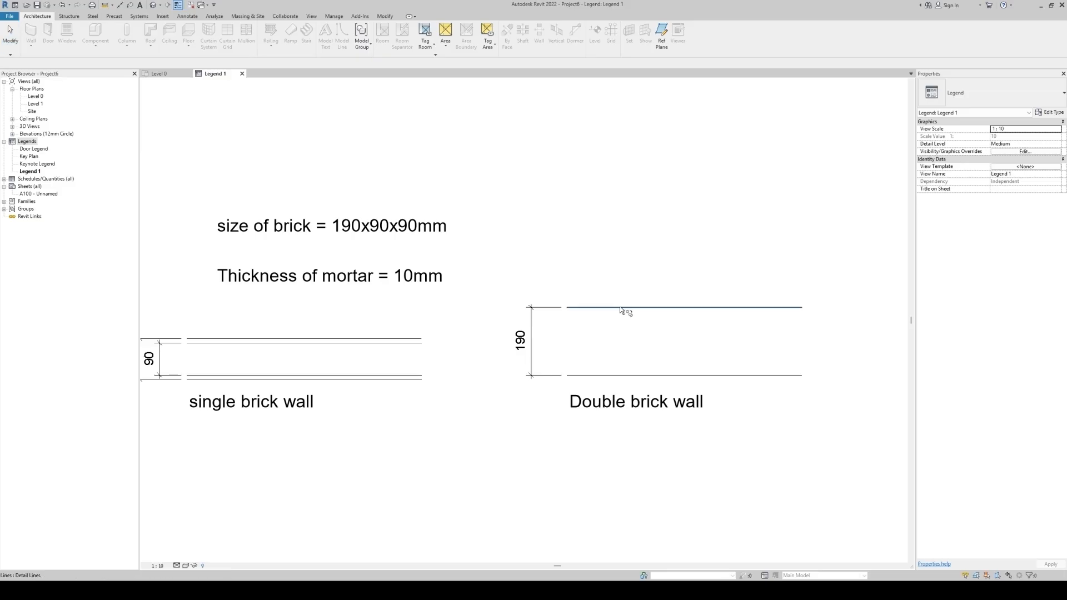
key(c)
key(o)
click(630, 285)
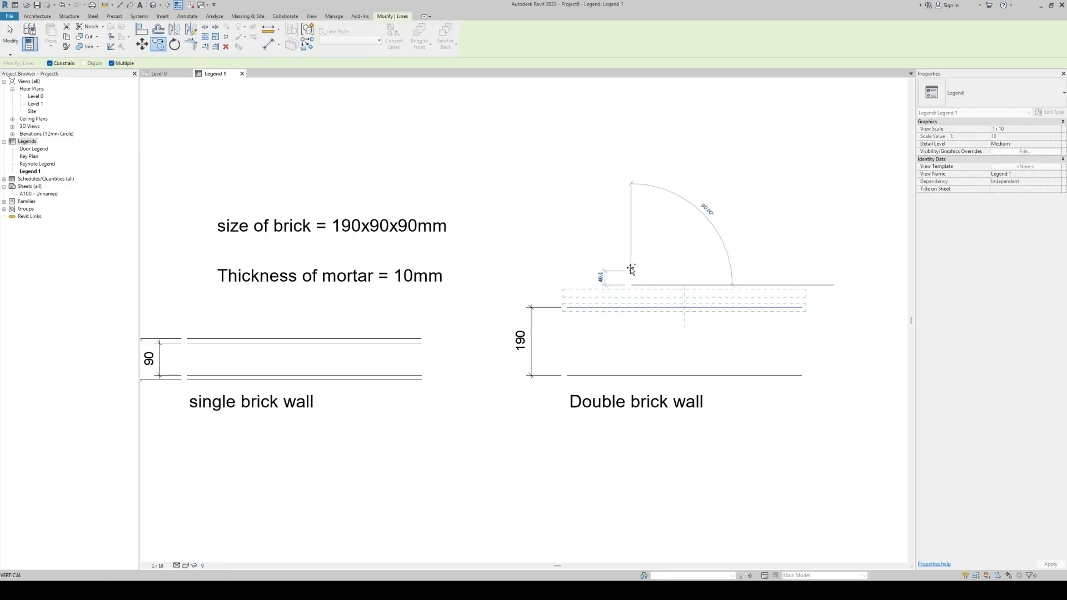
text(20)
key(Return)
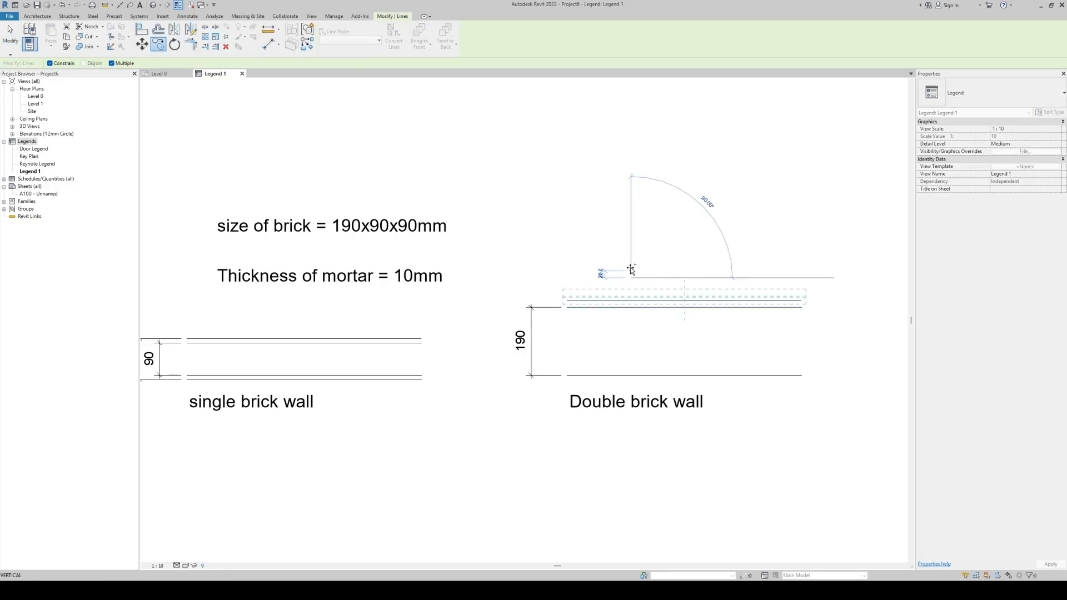
key(Escape)
key(Escape)
Step: Copy the lower line of the double brick wall 20 mm straight down
click(767, 375)
key(c)
key(o)
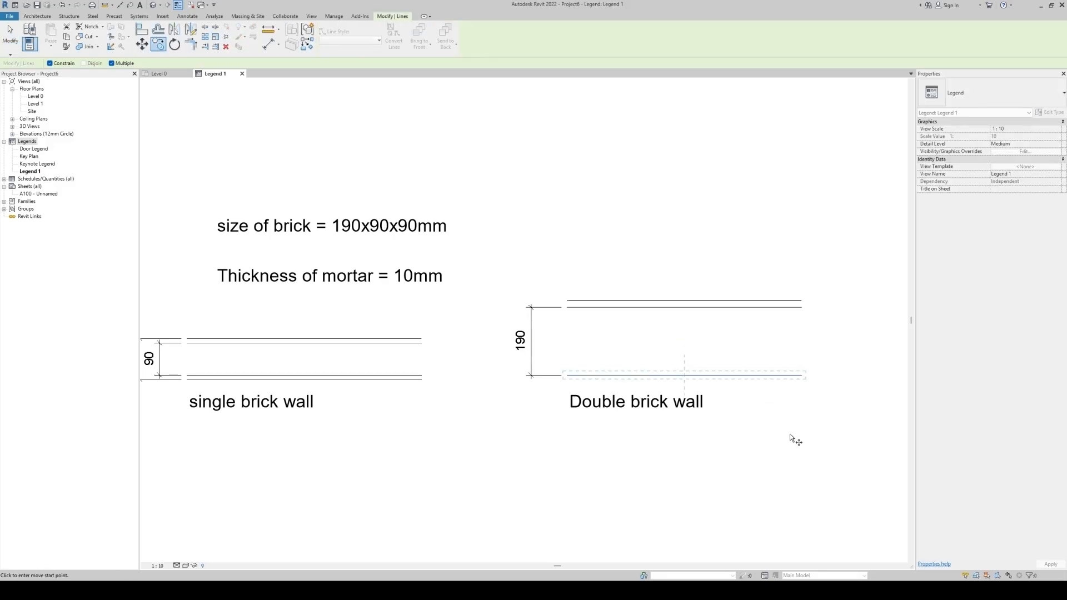
click(789, 435)
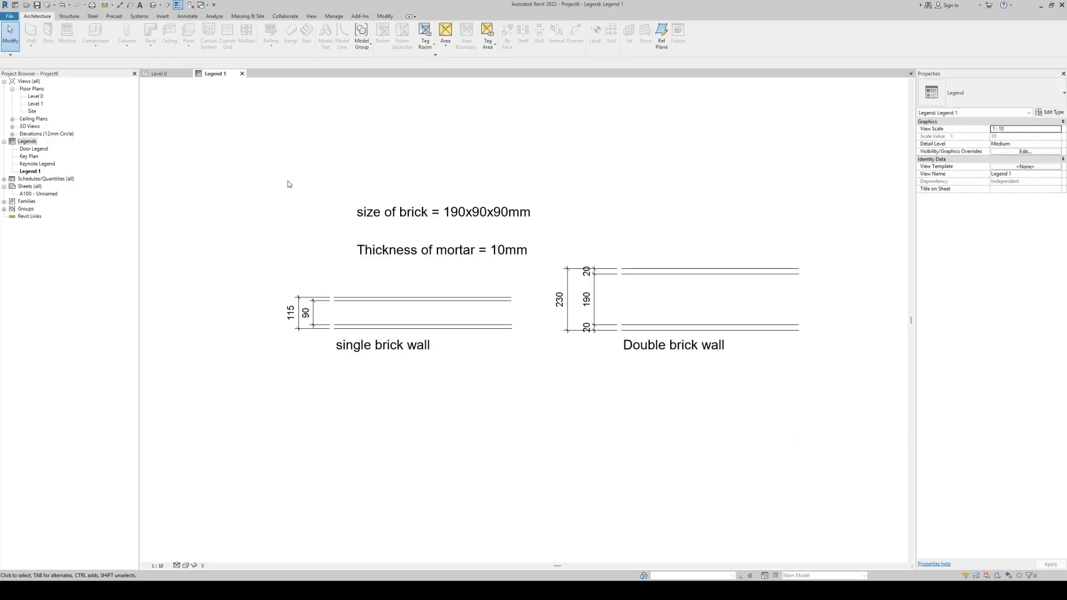
Step: Draw a closed 1000 x 1000 mm square of thin detail lines below the single brick wall
mouse_move(560, 447)
middle_down()
mouse_move(565, 386)
mouse_move(539, 353)
middle_up()
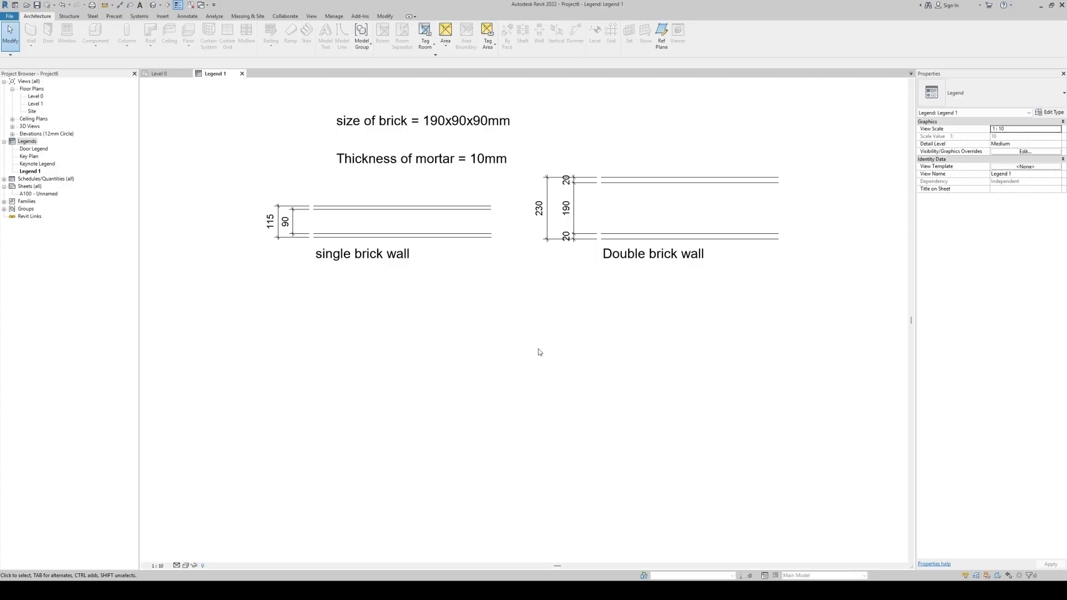
key(d)
key(l)
click(294, 304)
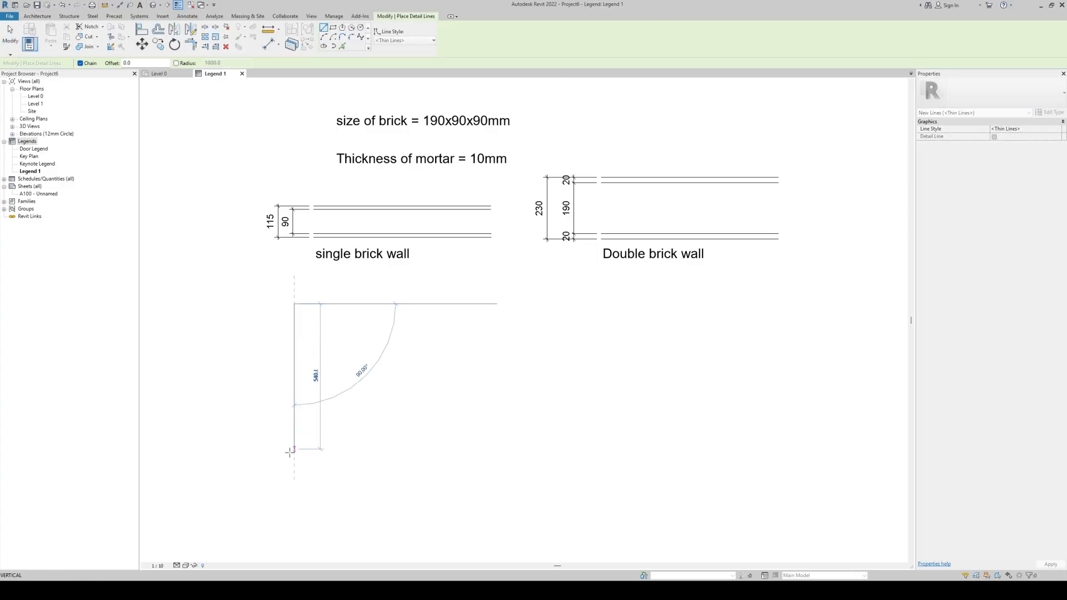
text(1000)
key(Return)
scroll(304, 418, down, 3)
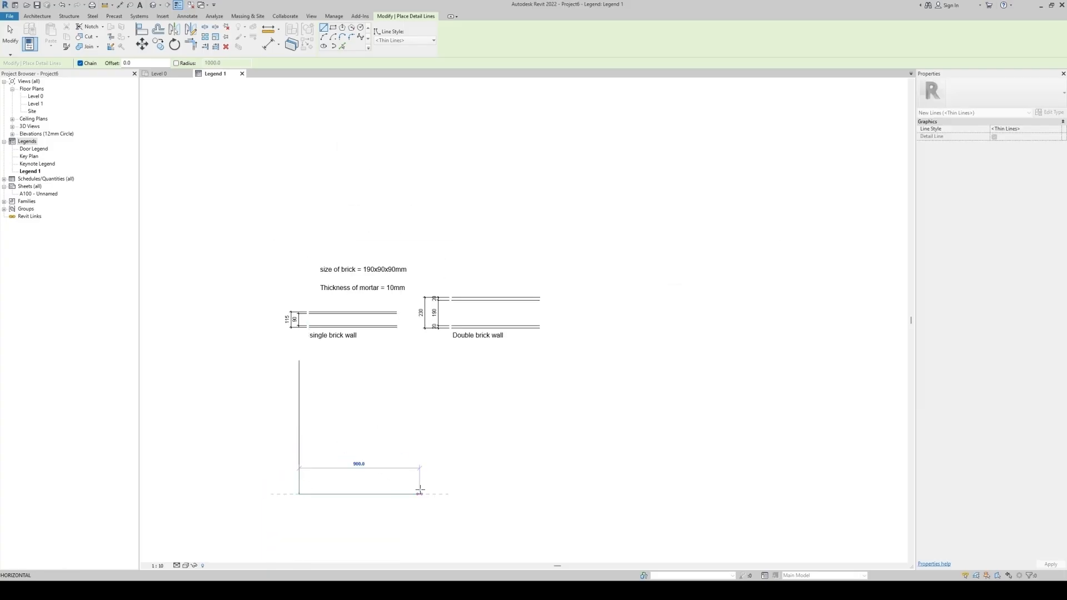
text(1000)
key(Return)
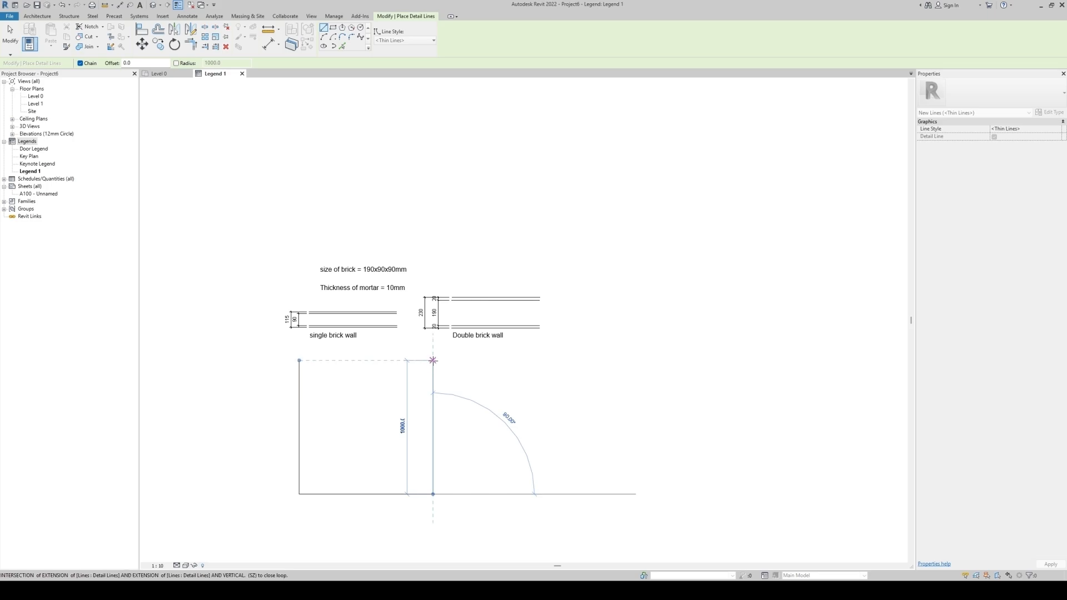
click(433, 361)
click(299, 361)
key(Escape)
key(Escape)
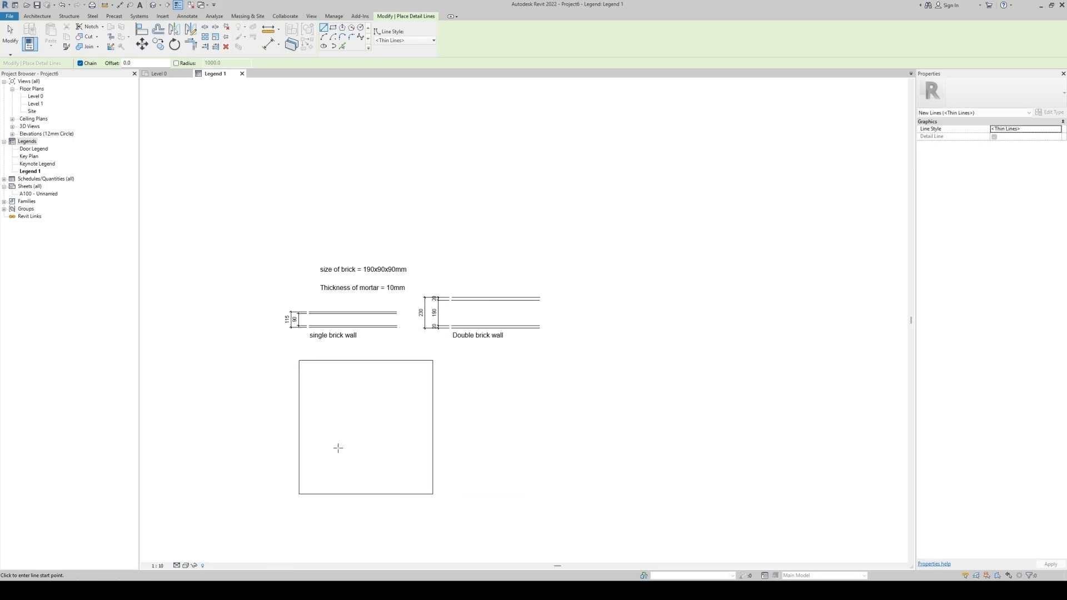
Step: Move the whole square left until its right edge aligns with the right ends of the single brick wall lines
scroll(363, 443, up, 2)
key(Tab)
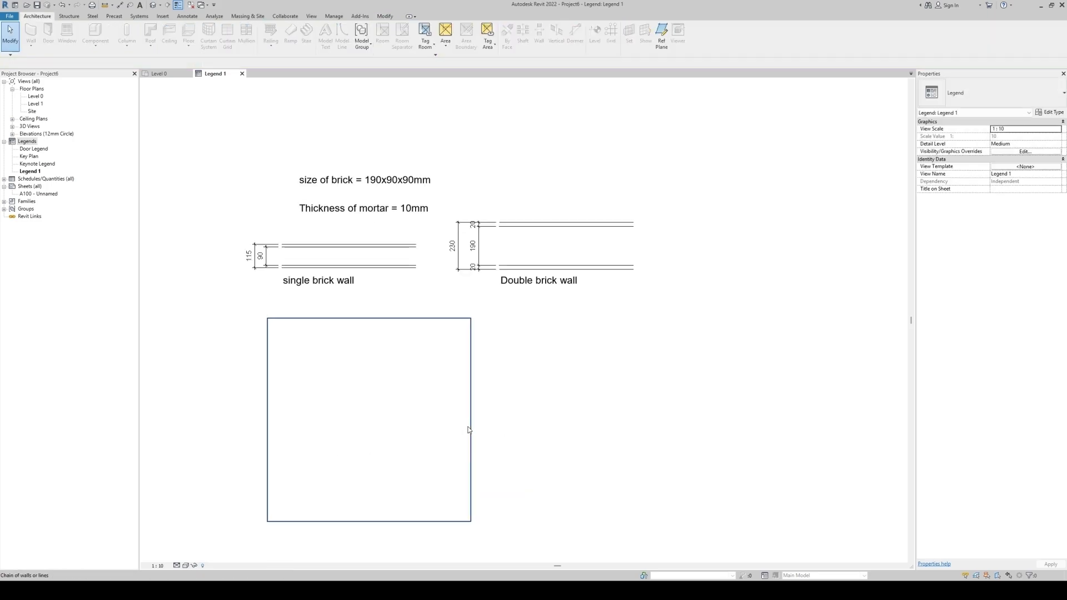
click(470, 432)
drag(469, 432, 420, 407)
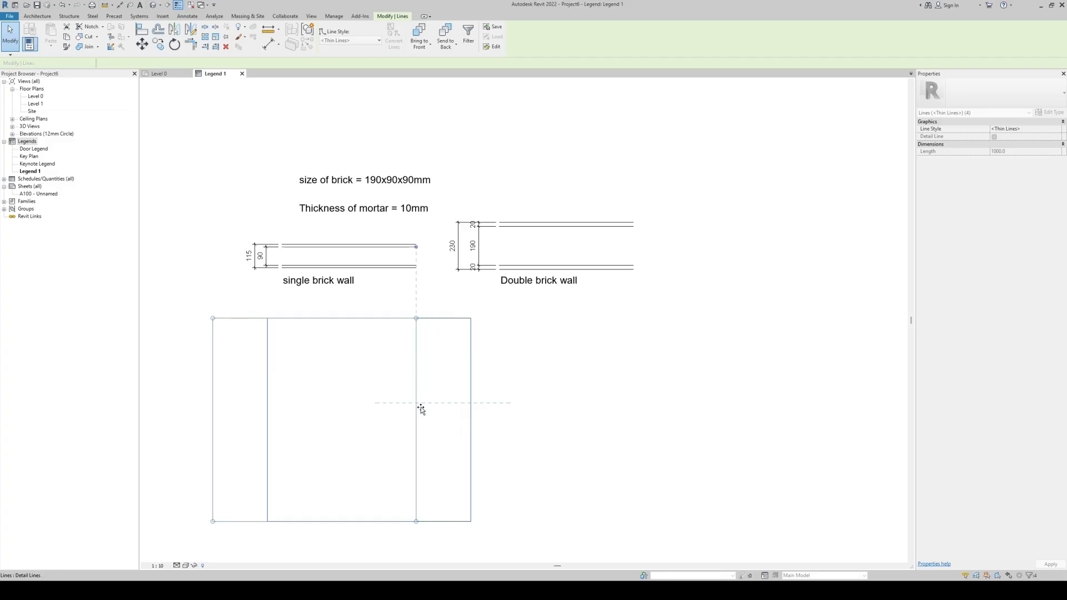
click(506, 431)
Step: Start a filled region and duplicate the Solid_Black region type as Solid_brick
middle_drag(321, 442, 484, 417)
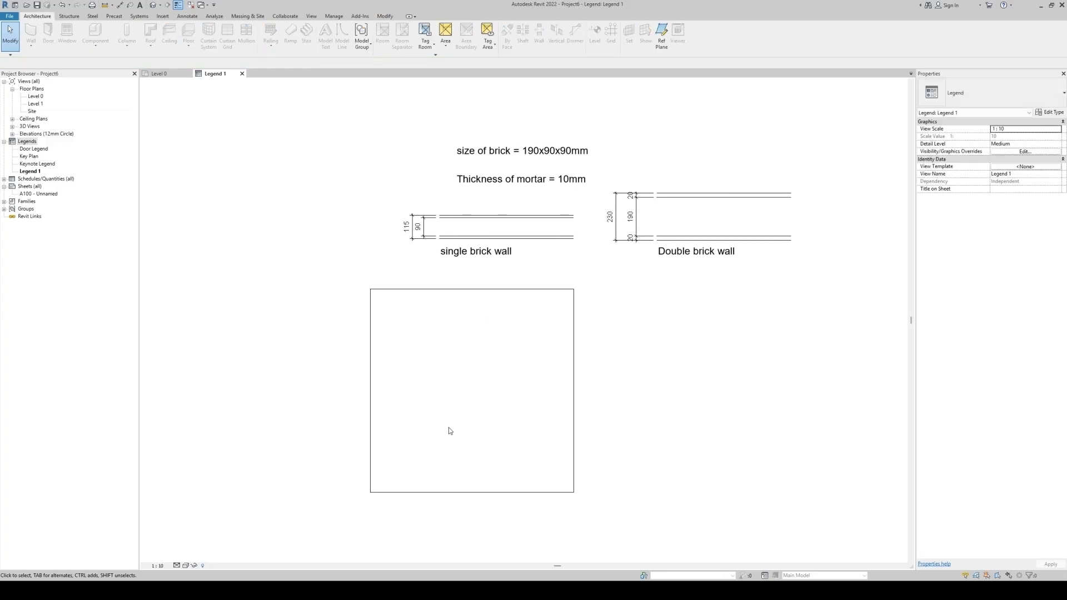
scroll(448, 428, up, 2)
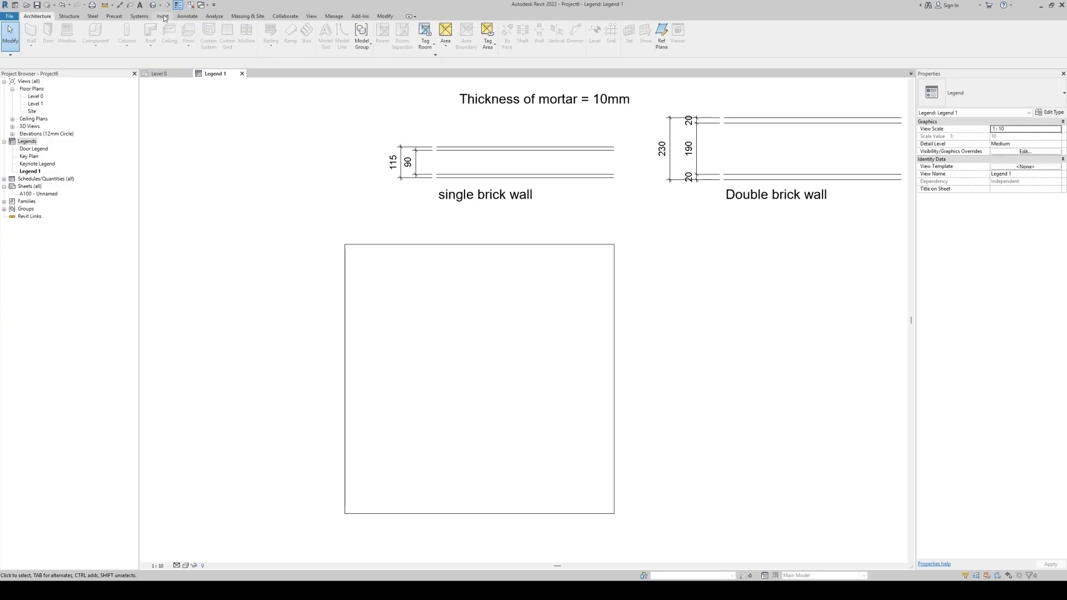
click(187, 16)
click(224, 39)
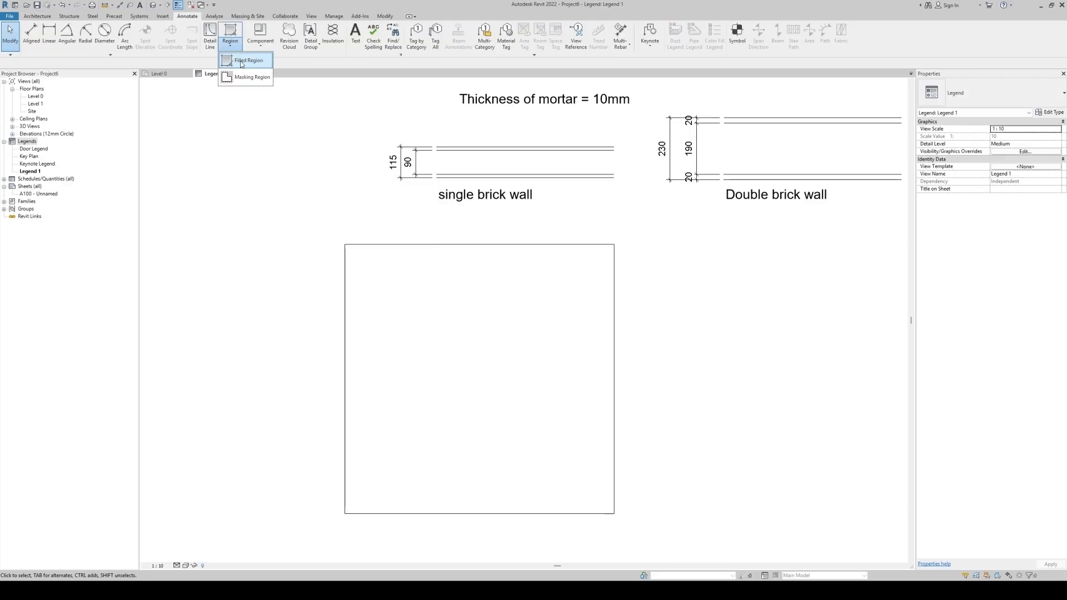
click(239, 63)
click(979, 91)
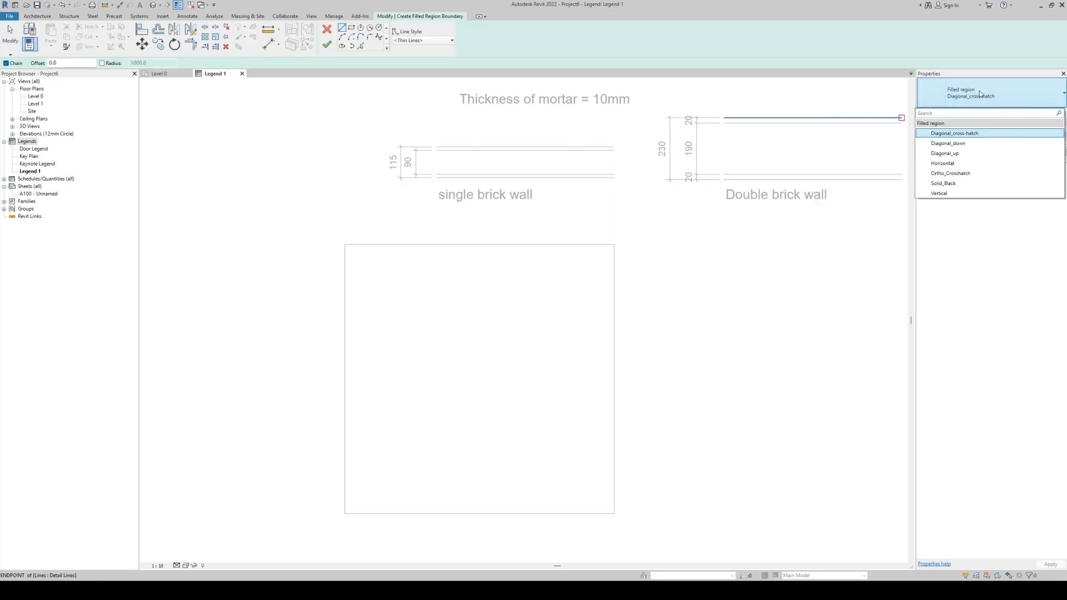
click(977, 190)
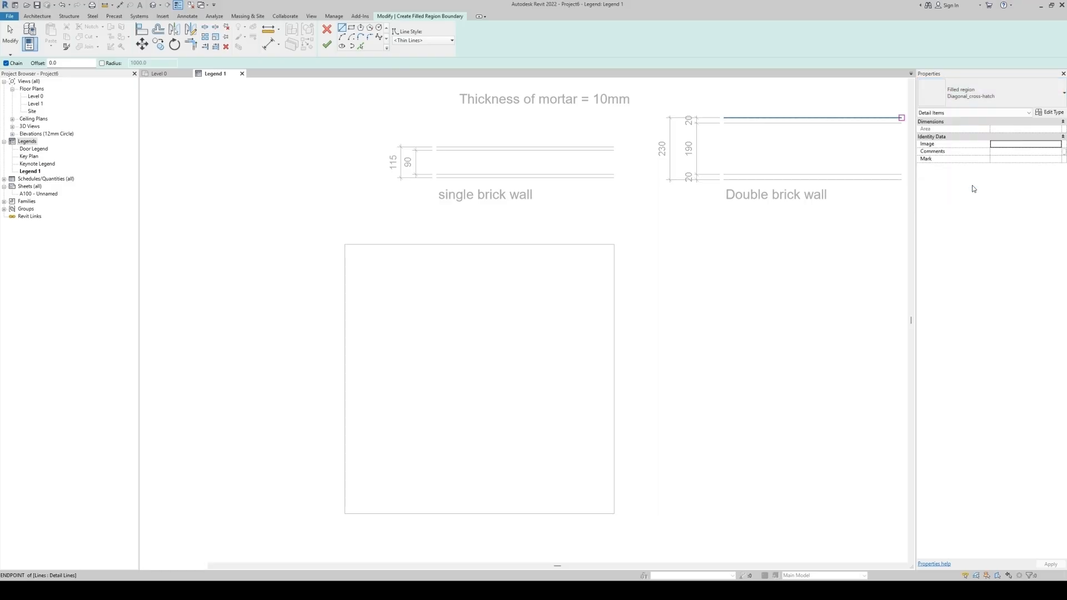
click(1049, 113)
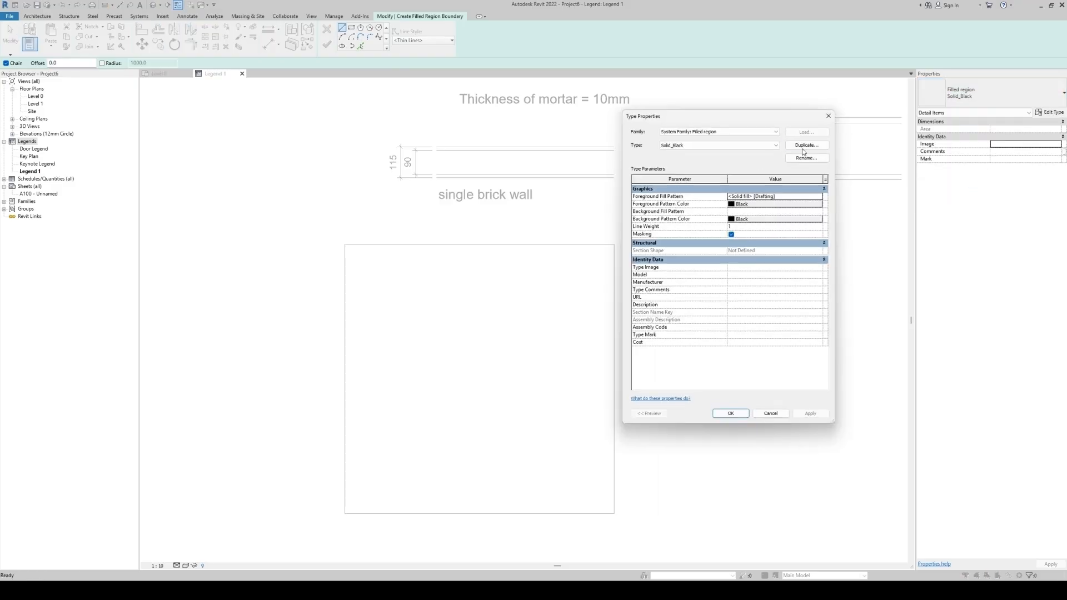
click(807, 146)
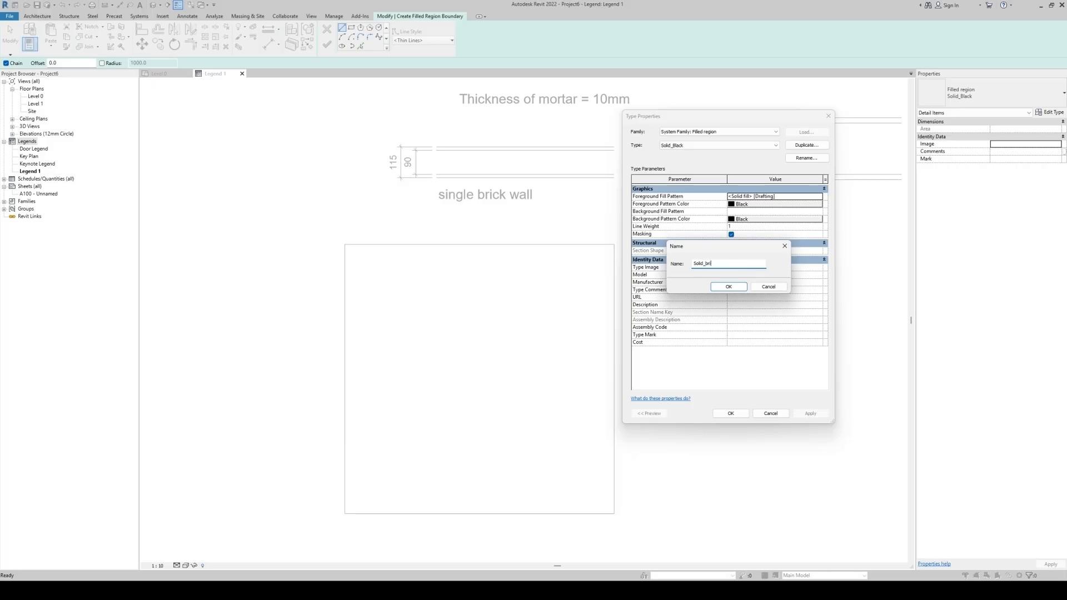
key(Return)
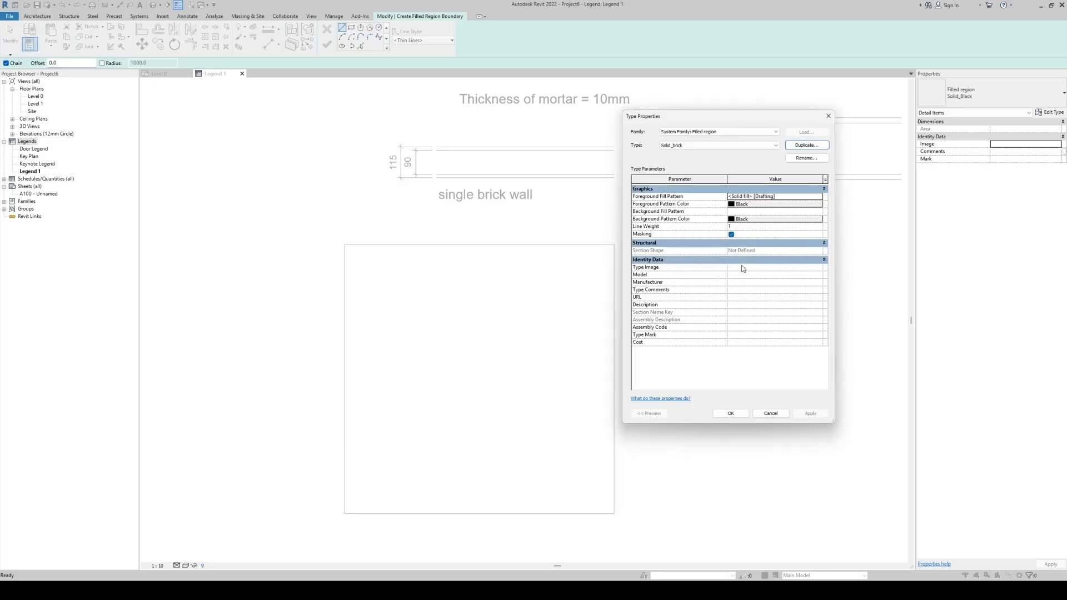
Step: Set the Solid_brick type's foreground pattern color to light pink, RGB 255-166-166, and apply the type
click(763, 204)
click(643, 211)
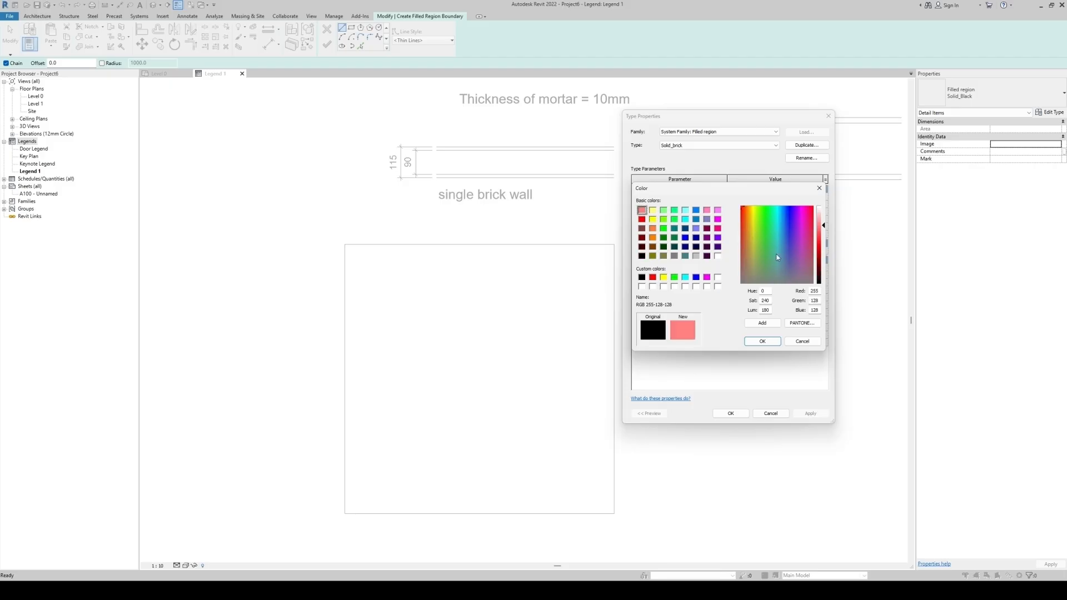
click(823, 222)
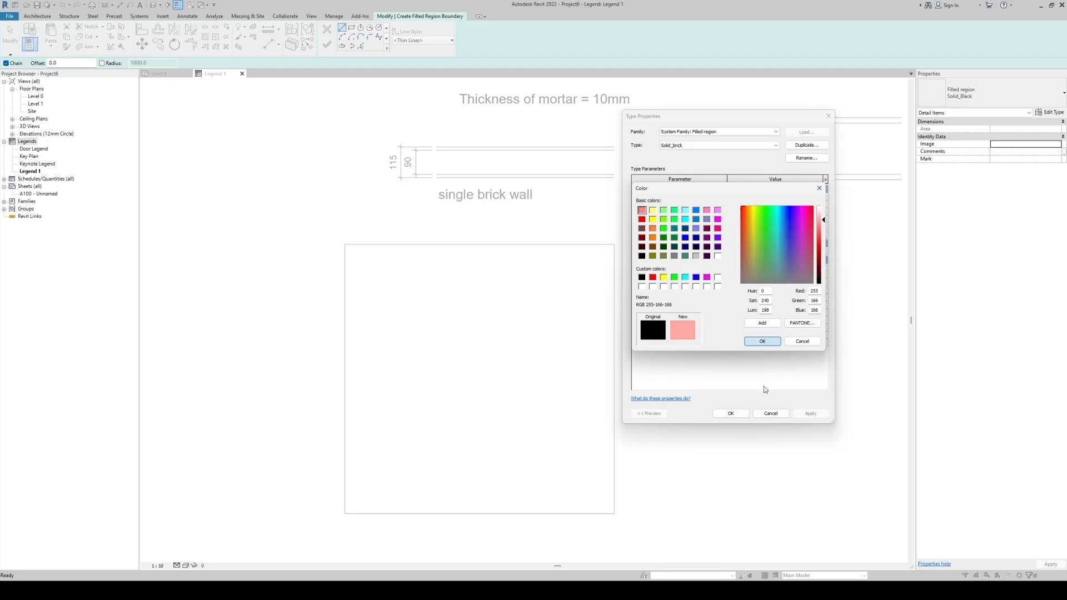
click(762, 341)
click(731, 414)
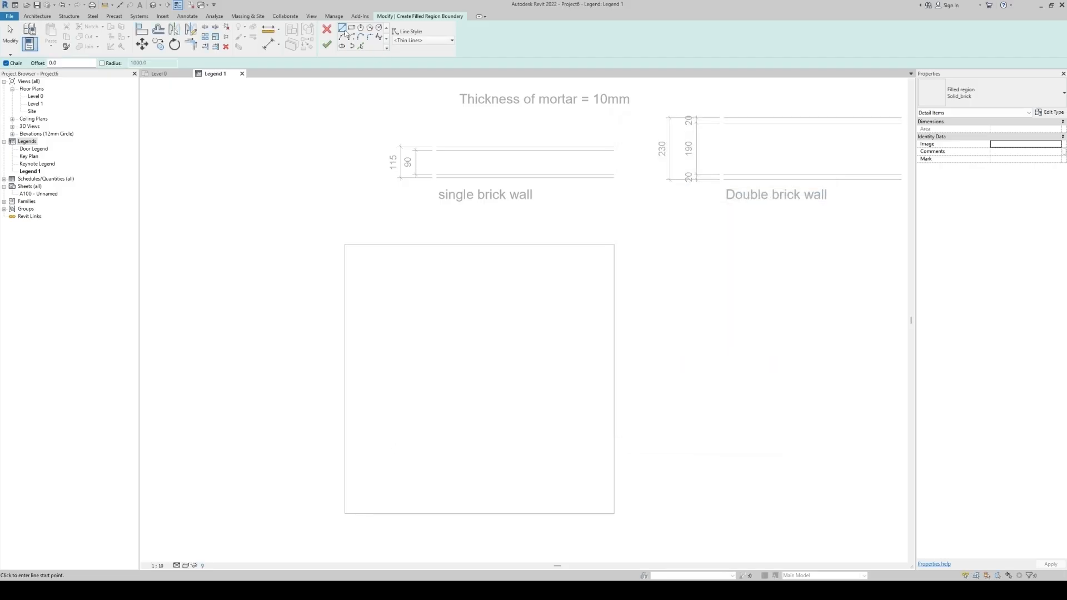
Step: Sketch a rectangular region boundary about 190 x 90 mm between the inner lines of the single brick wall
click(351, 27)
middle_drag(460, 214, 422, 333)
scroll(483, 207, up, 3)
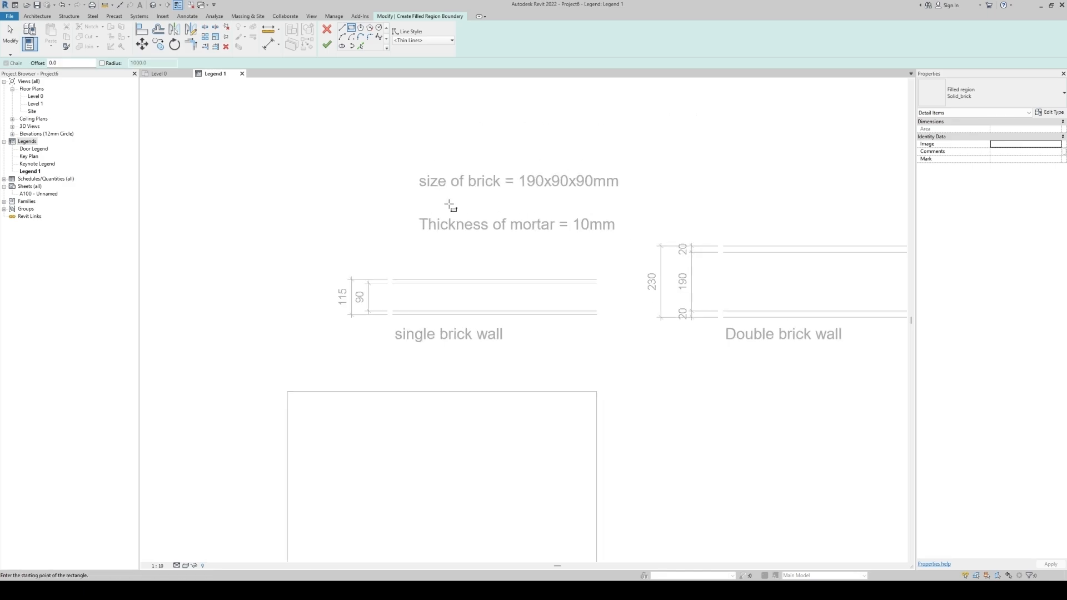
click(390, 304)
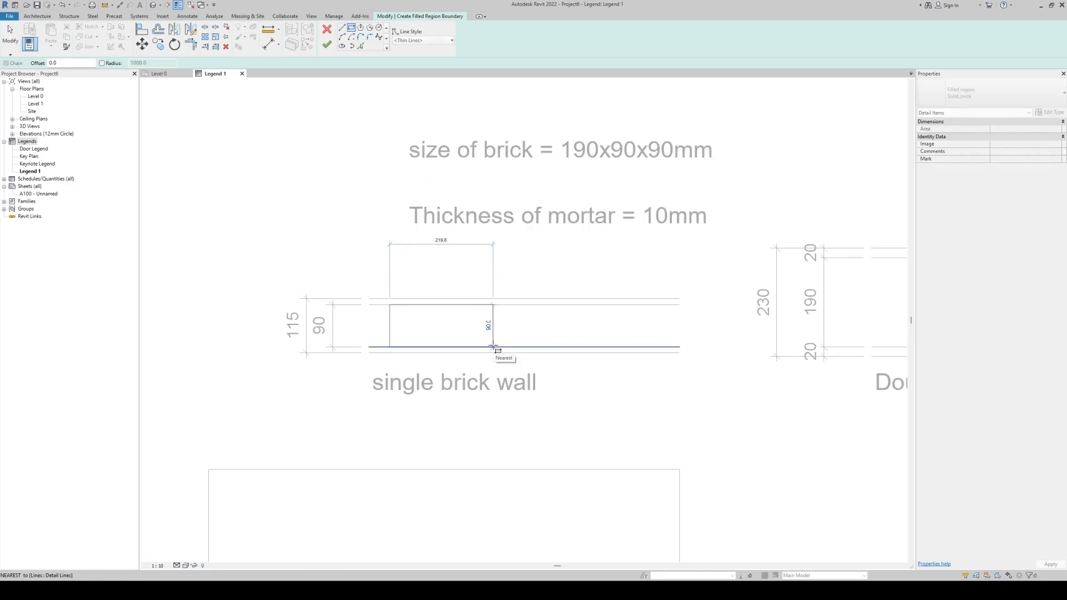
click(483, 347)
key(Escape)
key(Escape)
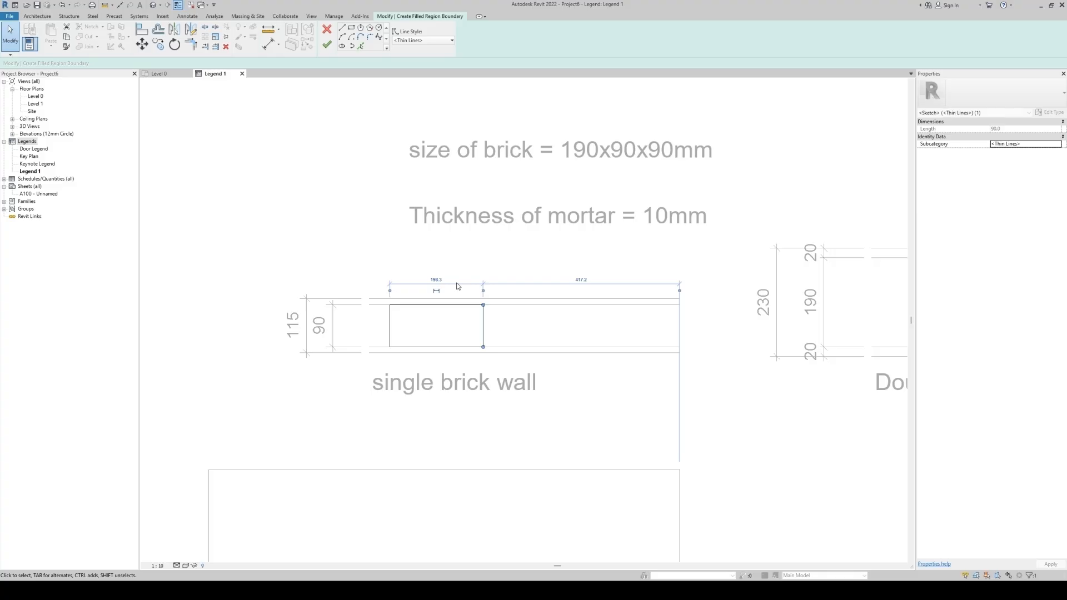
Step: Set the brick rectangle's width to 190 mm and finish the filled region
click(436, 279)
text(190)
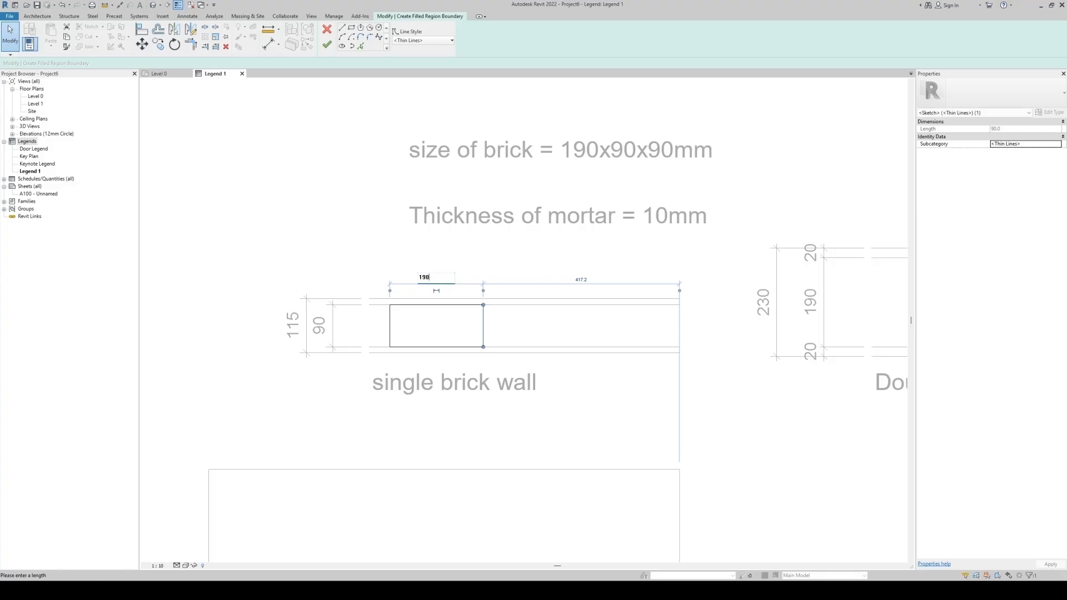
key(Return)
click(327, 45)
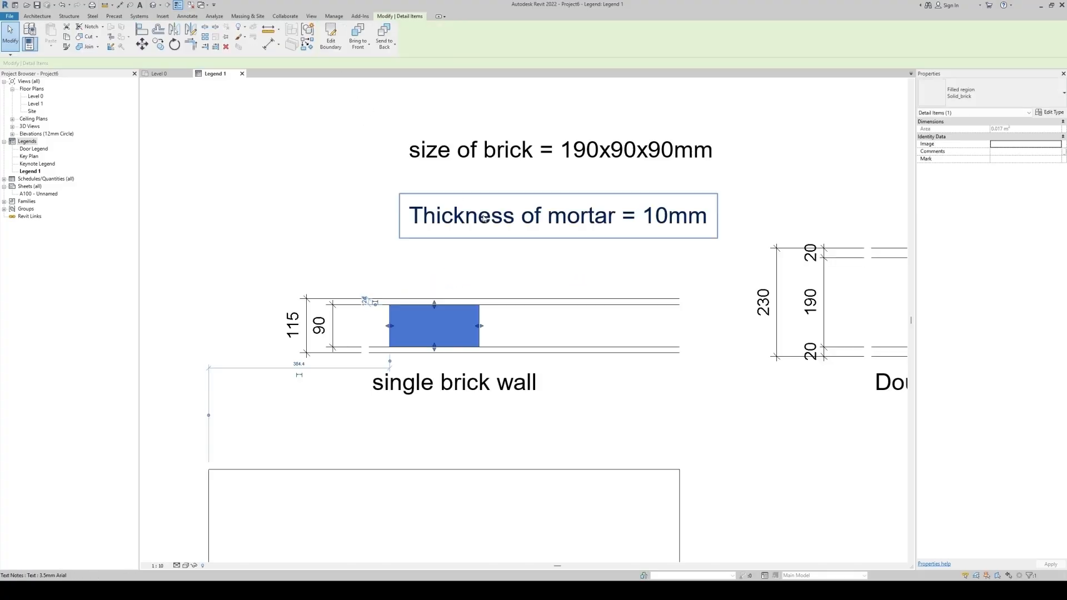
Step: Move the brick region from the single brick wall into the lower-left corner of the 1000 mm square
scroll(530, 364, down, 2)
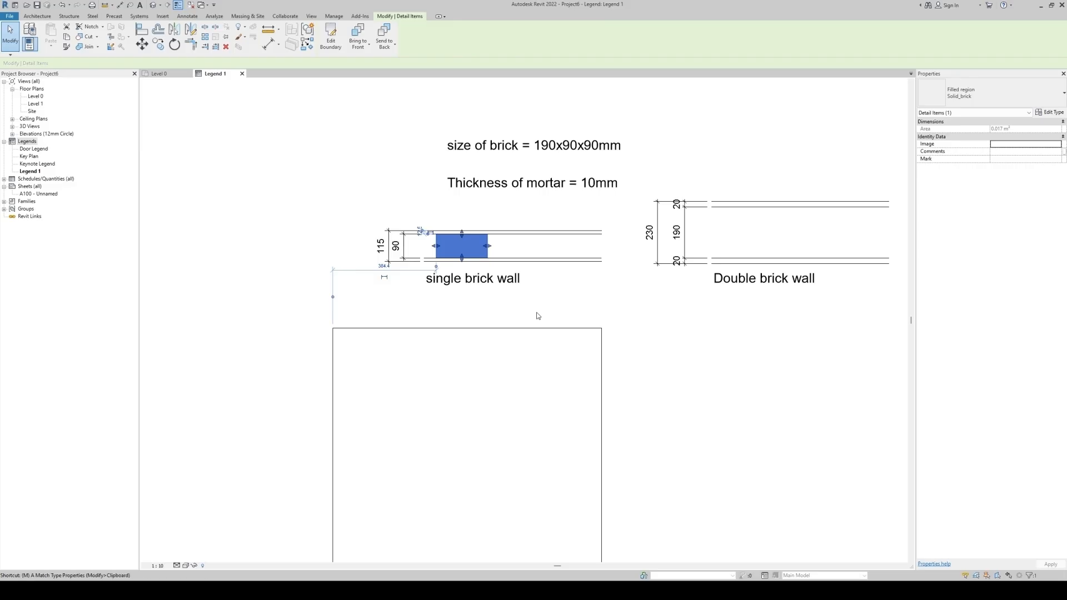
key(c)
click(462, 258)
middle_drag(362, 555, 425, 347)
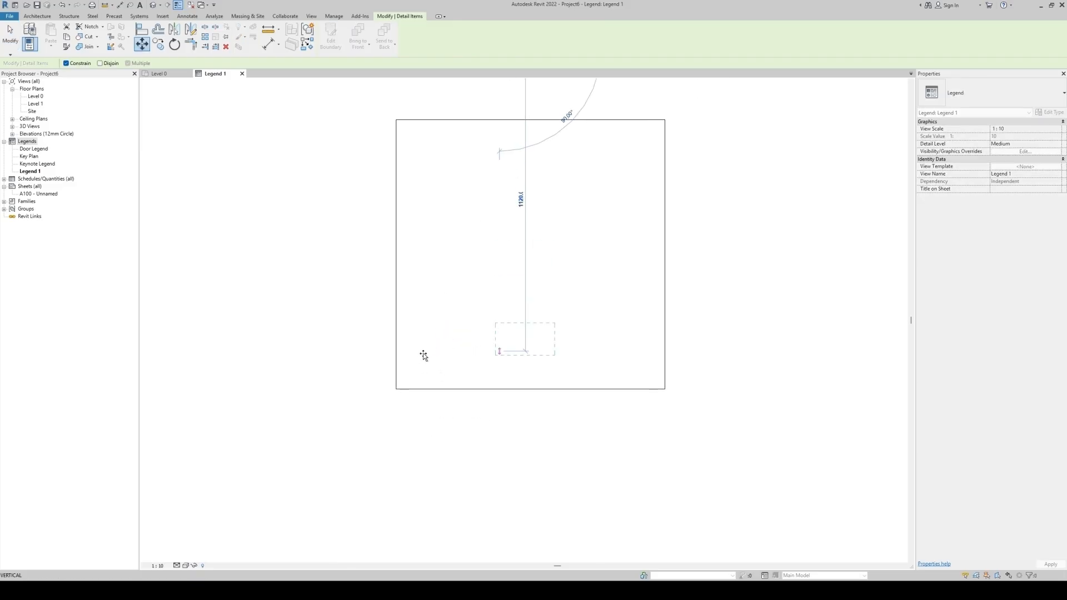
scroll(409, 358, up, 2)
click(389, 404)
click(487, 436)
scroll(524, 337, up, 1)
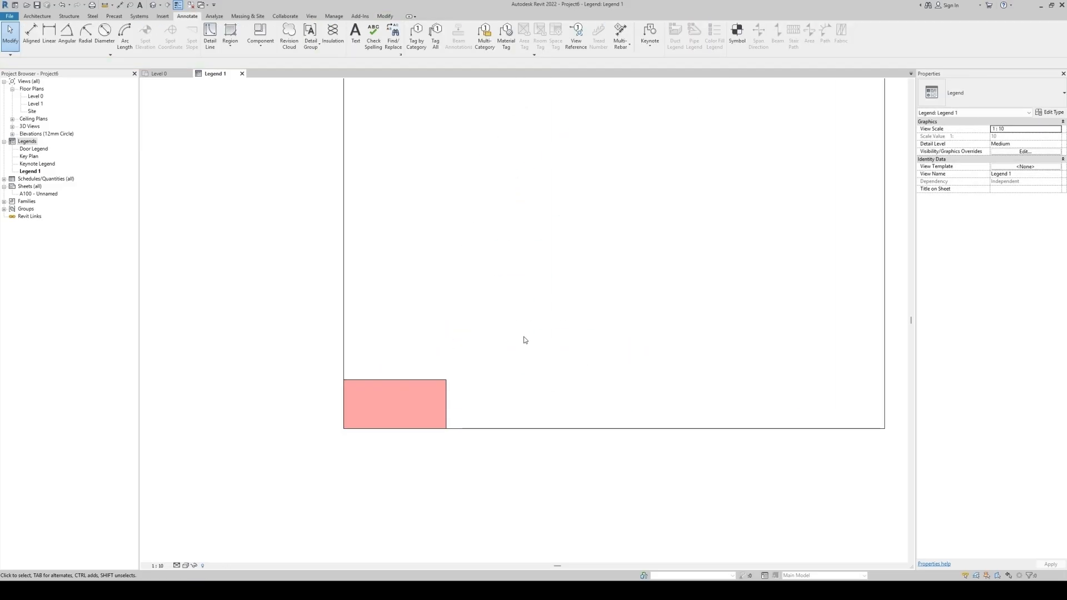
Step: Copy the corner brick 200 mm to the right along the square's bottom edge
drag(485, 338, 420, 405)
scroll(391, 458, down, 1)
key(c)
key(c)
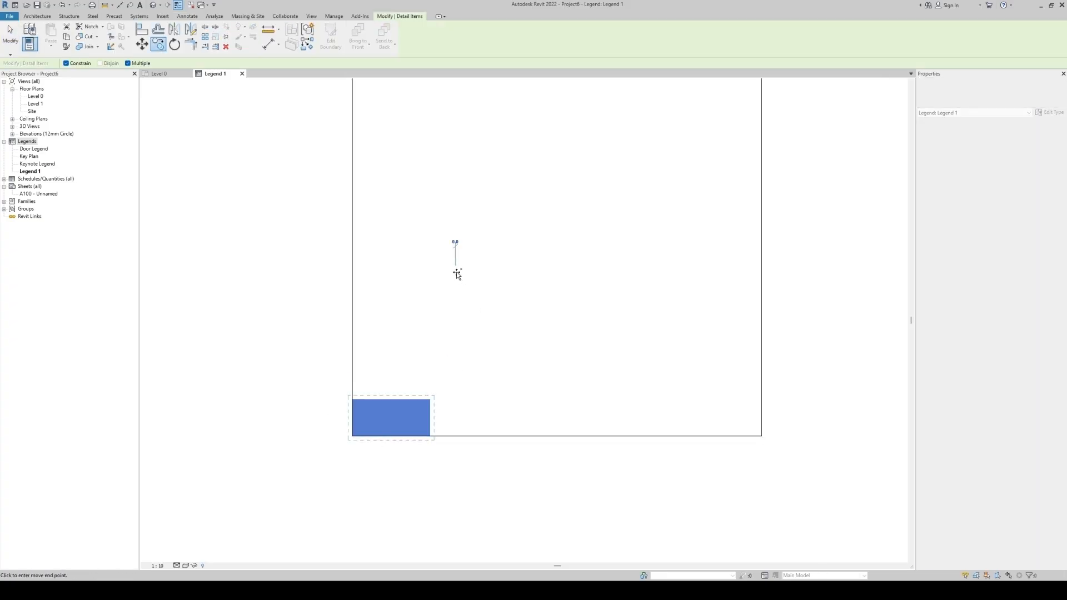
click(455, 272)
text(20)
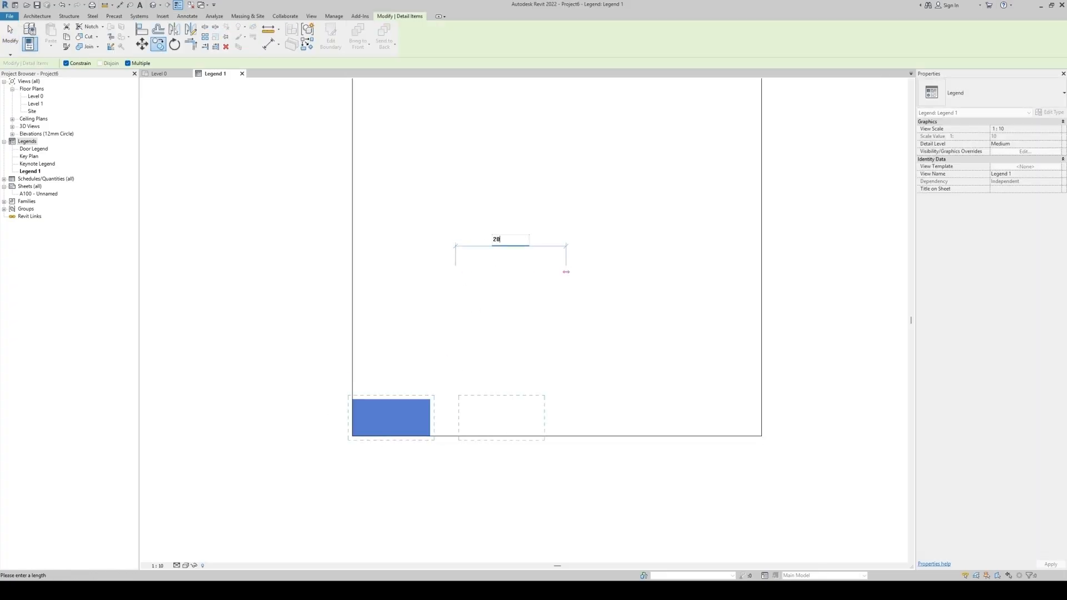
text(0)
key(Return)
key(Escape)
key(Escape)
scroll(439, 411, up, 1)
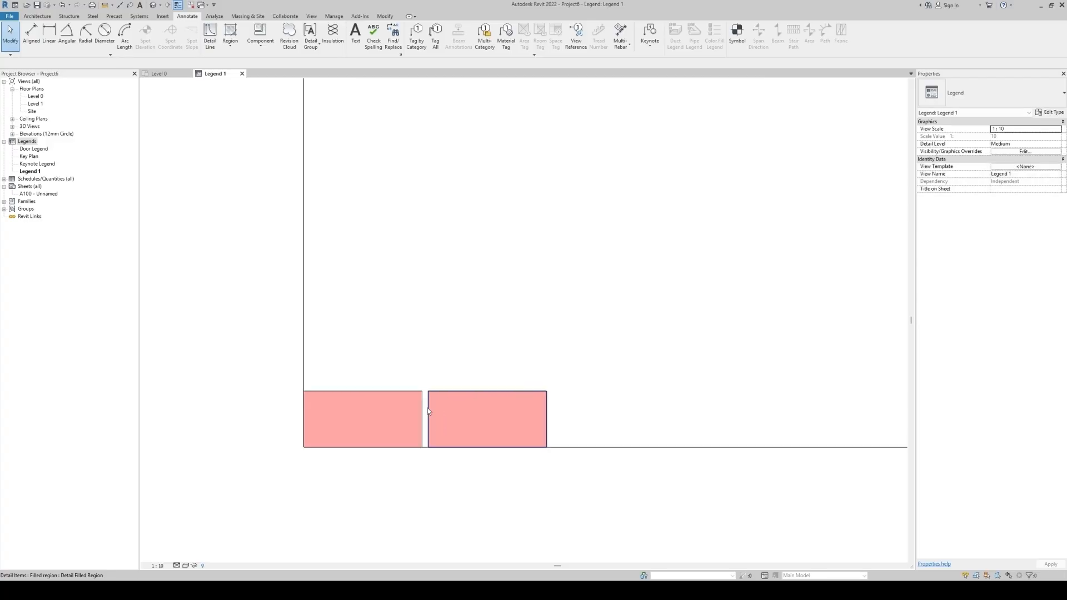
Step: Copy the second brick rightward at 200 mm spacing to complete a bottom course of five bricks
drag(509, 356, 485, 404)
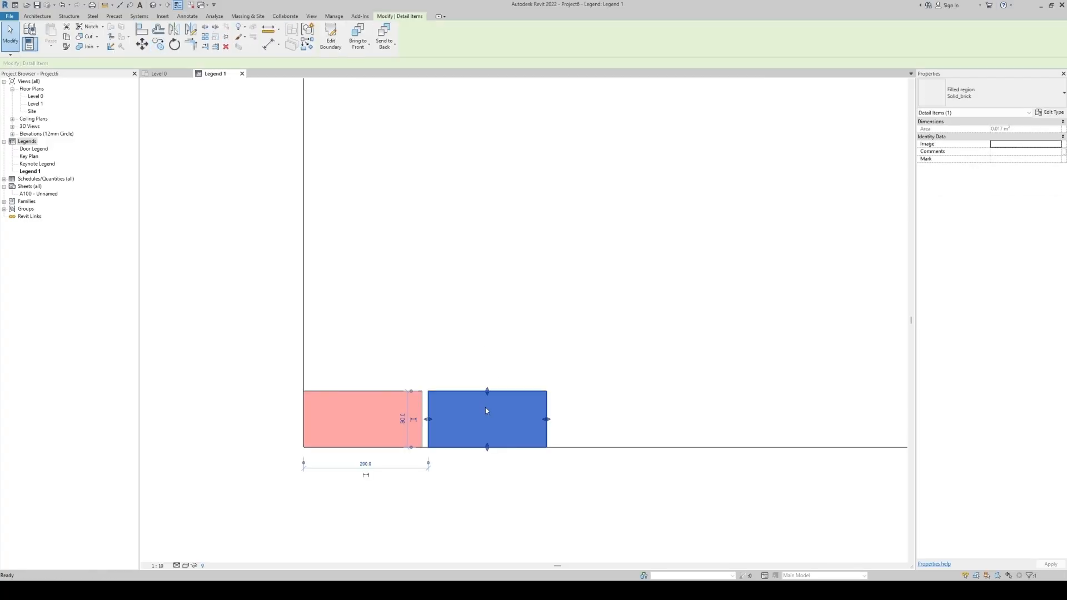
key(c)
click(427, 390)
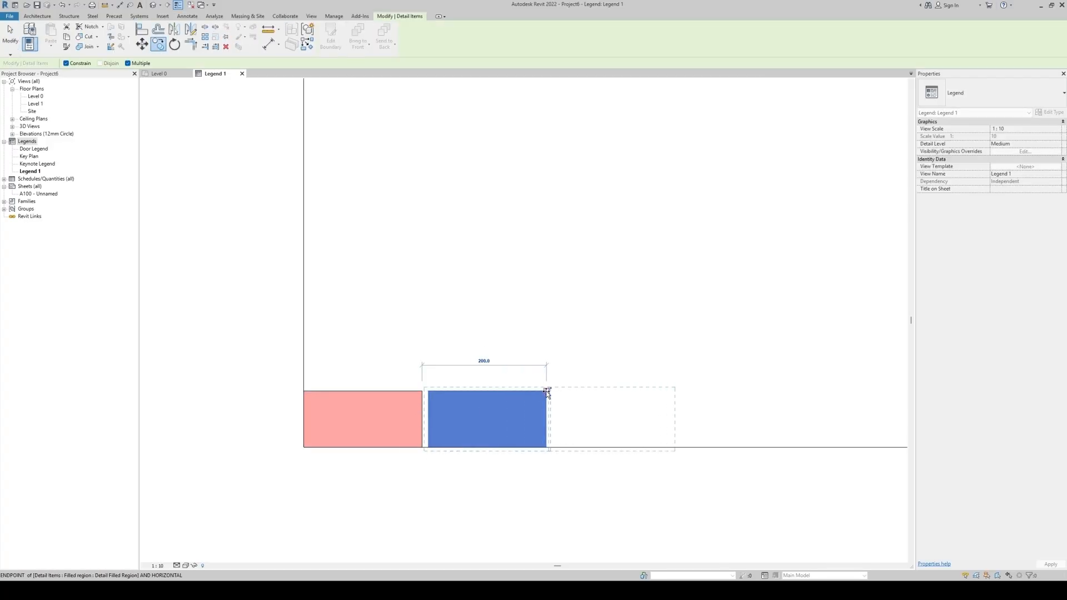
scroll(621, 394, down, 1)
click(643, 388)
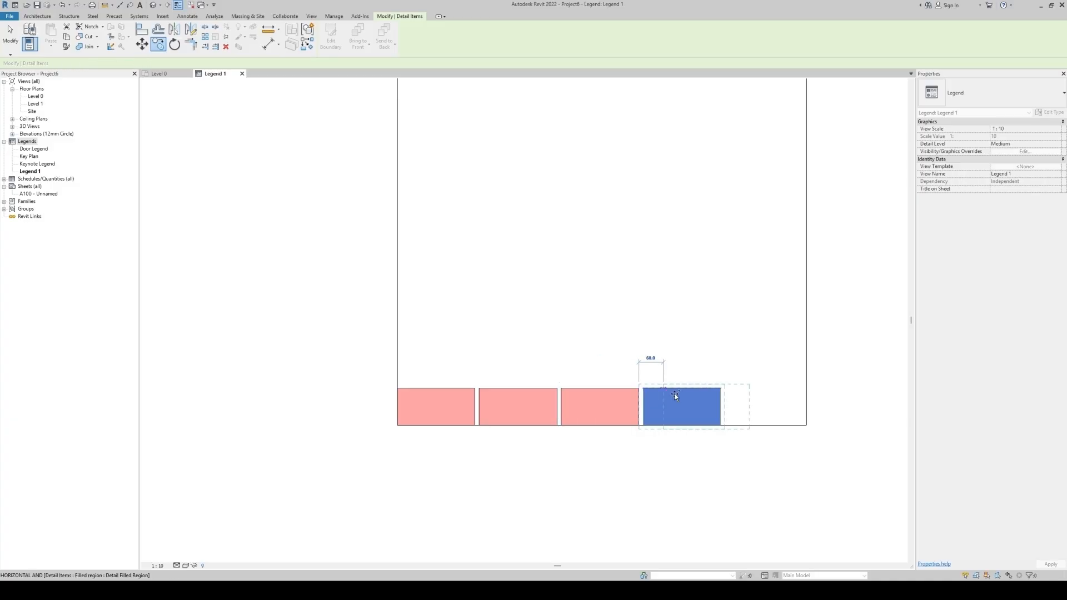
click(723, 388)
key(Escape)
key(Escape)
Step: Copy the whole bottom course of five bricks 100 mm straight up
drag(777, 354, 449, 408)
key(c)
key(o)
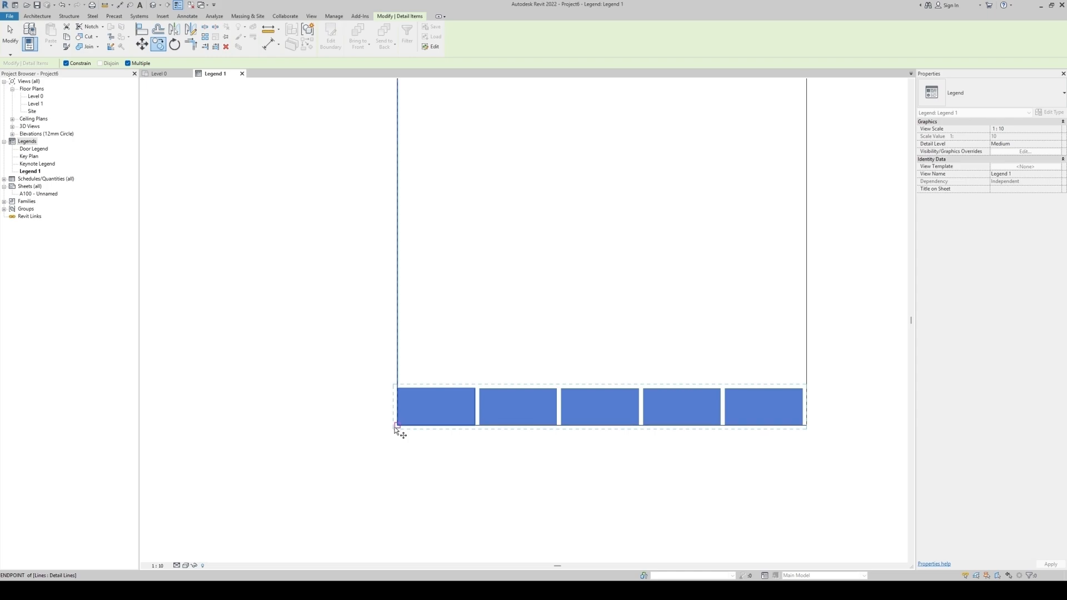
click(397, 425)
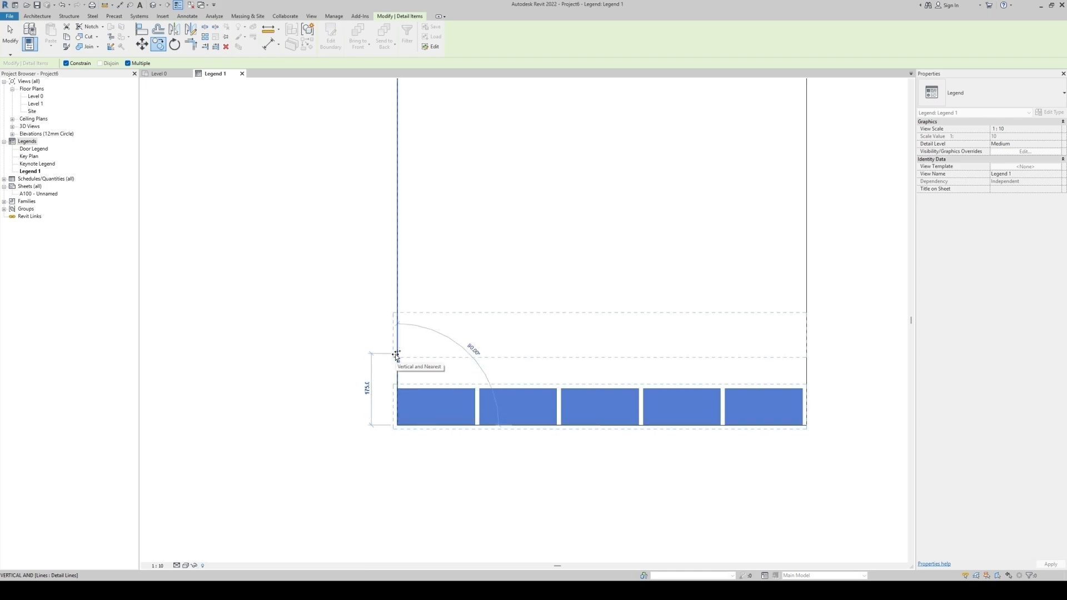
text(100)
key(Return)
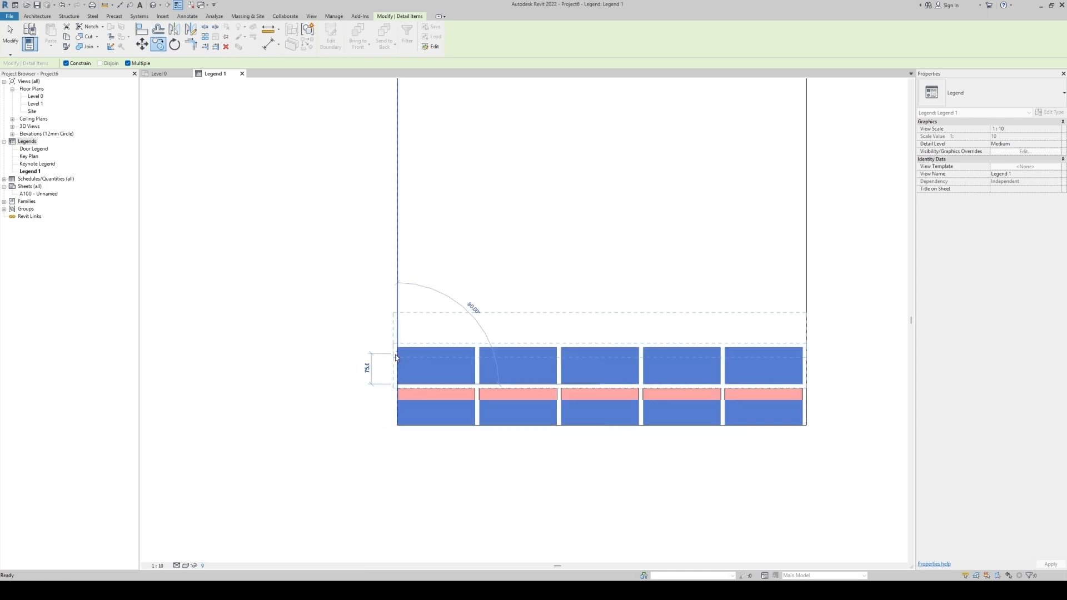
key(Escape)
key(Escape)
Step: Move the second course of five bricks 100 mm to the right to stagger the joints
drag(750, 316, 462, 362)
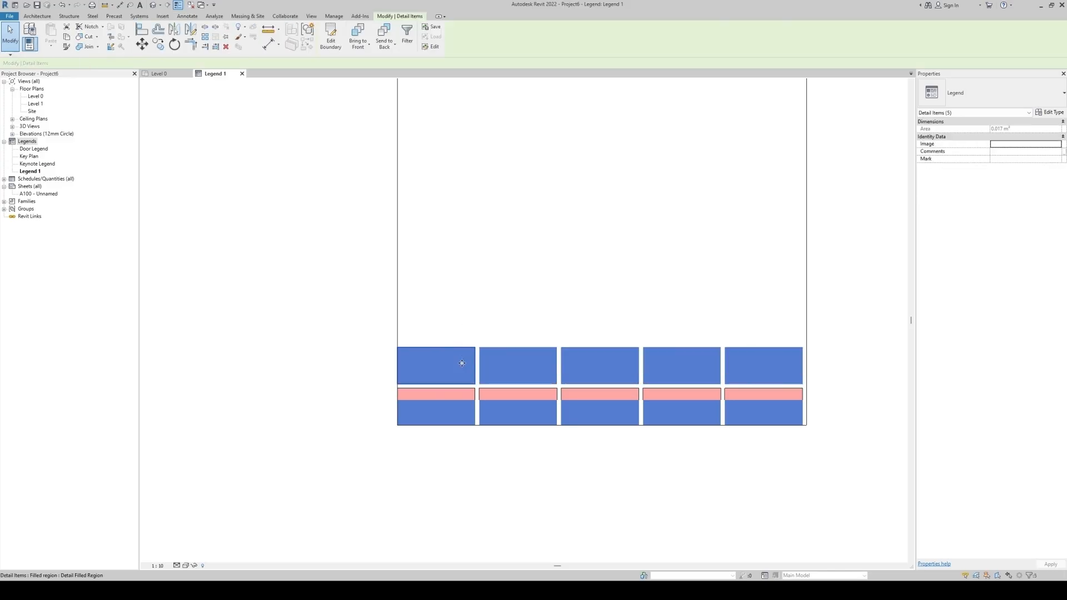
scroll(428, 389, up, 3)
click(450, 377)
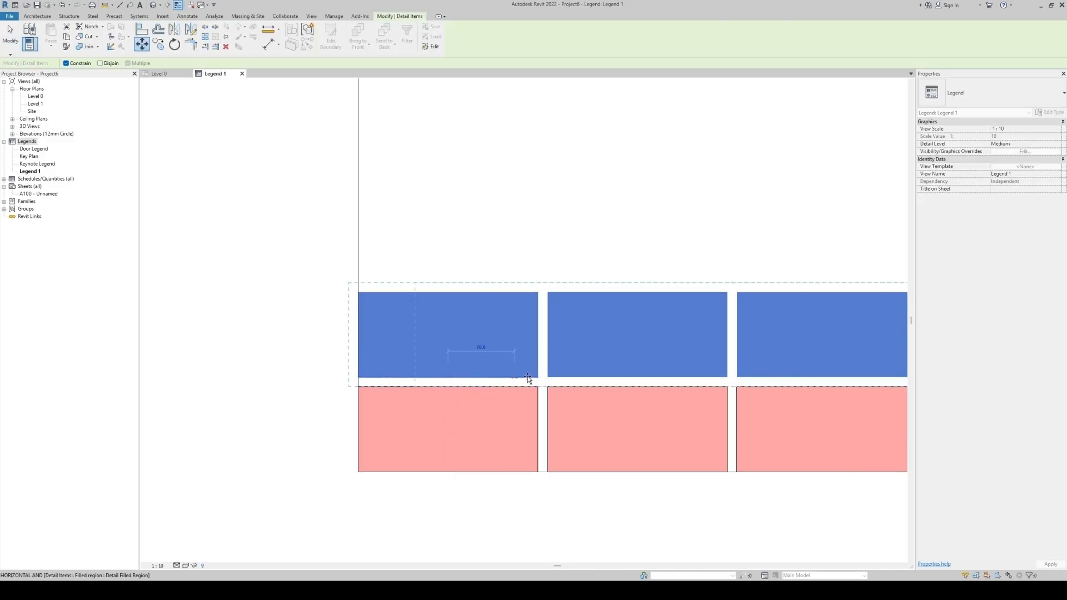
text(100)
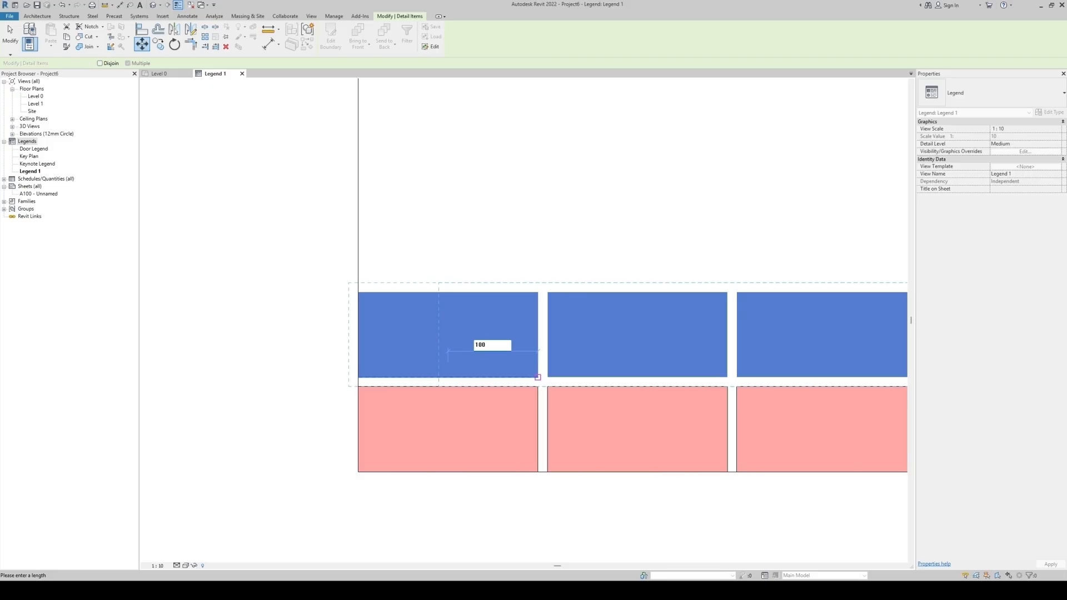
key(Return)
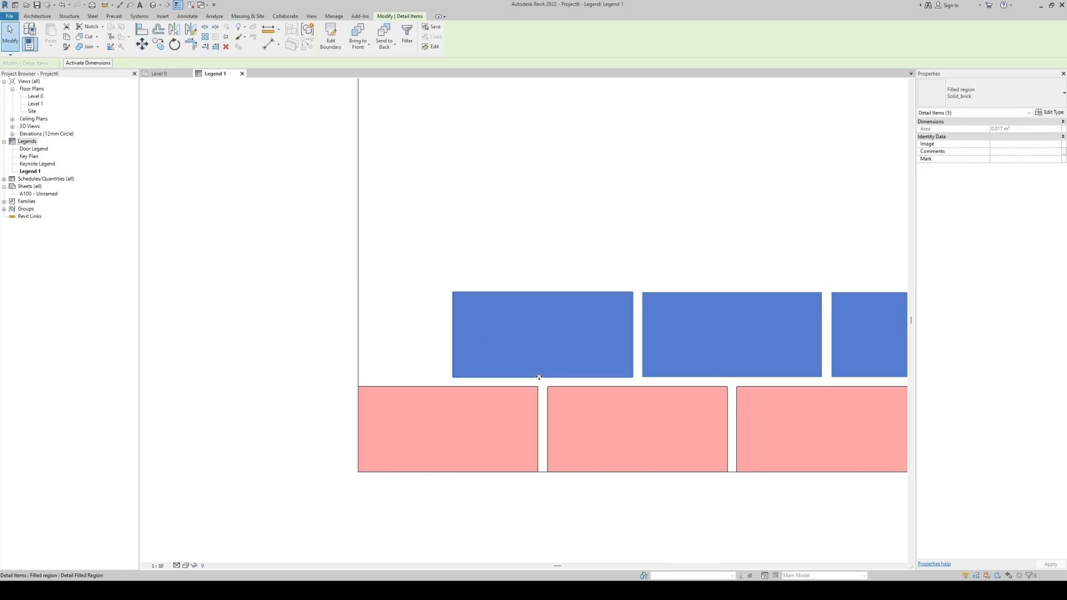
key(Escape)
Step: Copy the first brick of the second course one brick spacing to the left, across the square's left edge
scroll(494, 352, down, 3)
click(529, 345)
key(c)
key(o)
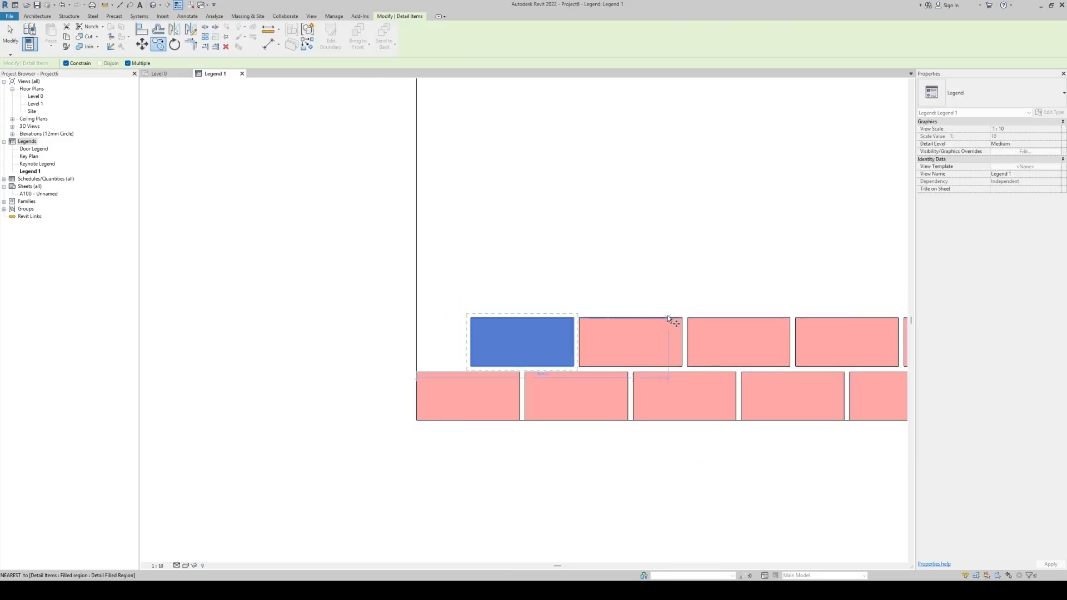
click(679, 318)
click(574, 318)
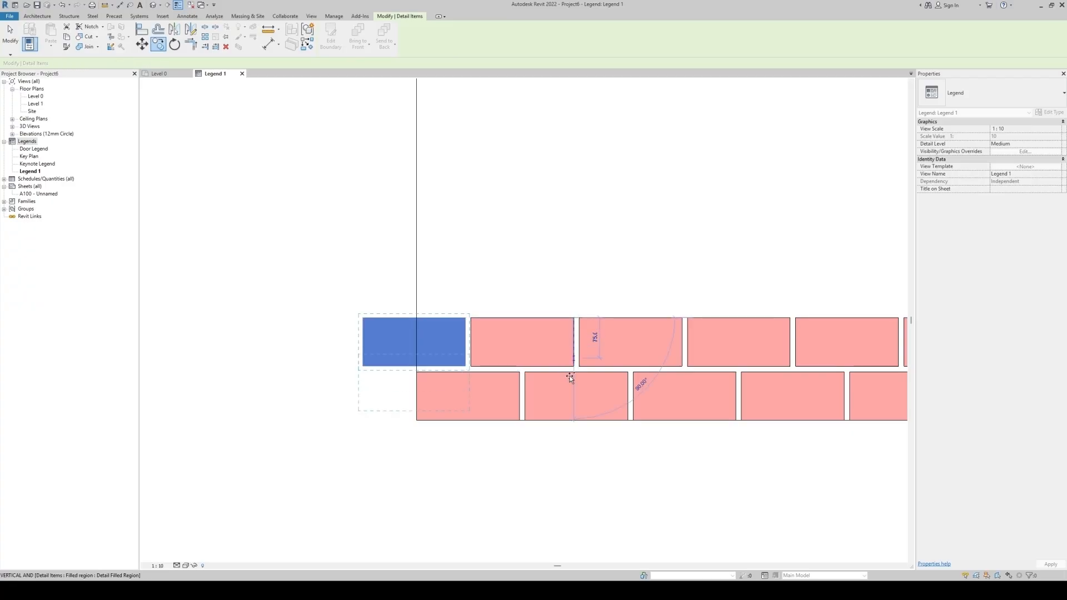
key(Escape)
key(Escape)
Step: Trim the overhanging end bricks of the second course flush with the square's left and right edges
click(366, 350)
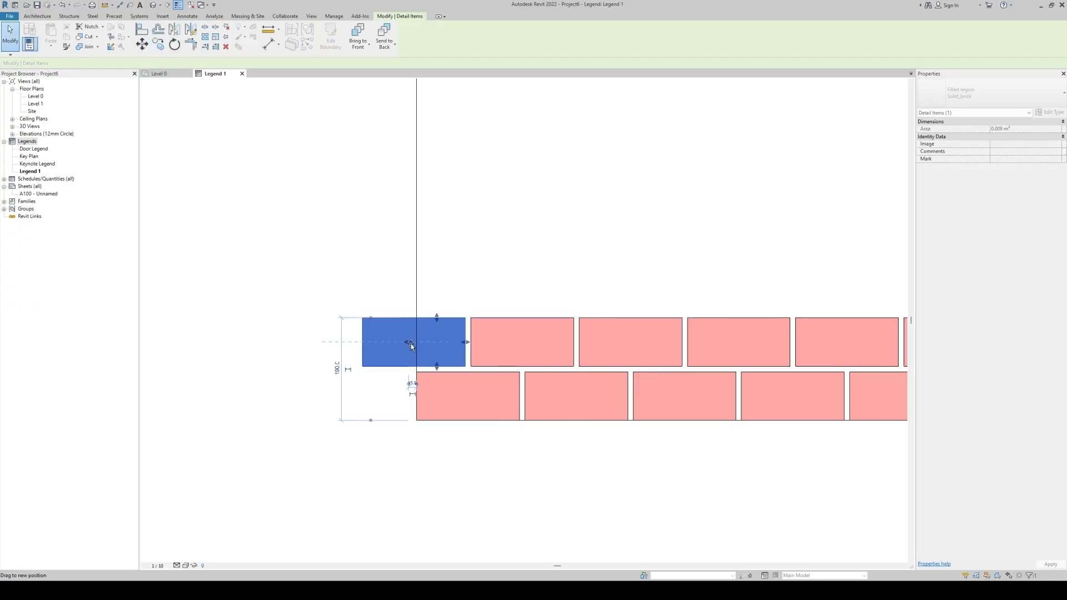
key(Delete)
scroll(317, 383, down, 3)
scroll(688, 353, up, 2)
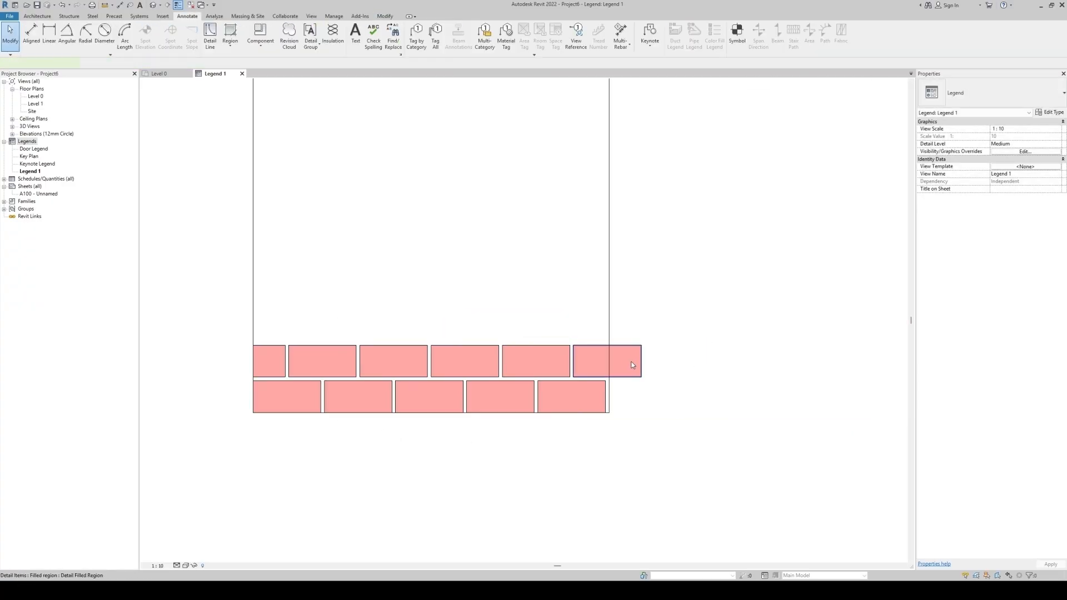
click(616, 372)
drag(616, 372, 611, 372)
key(Escape)
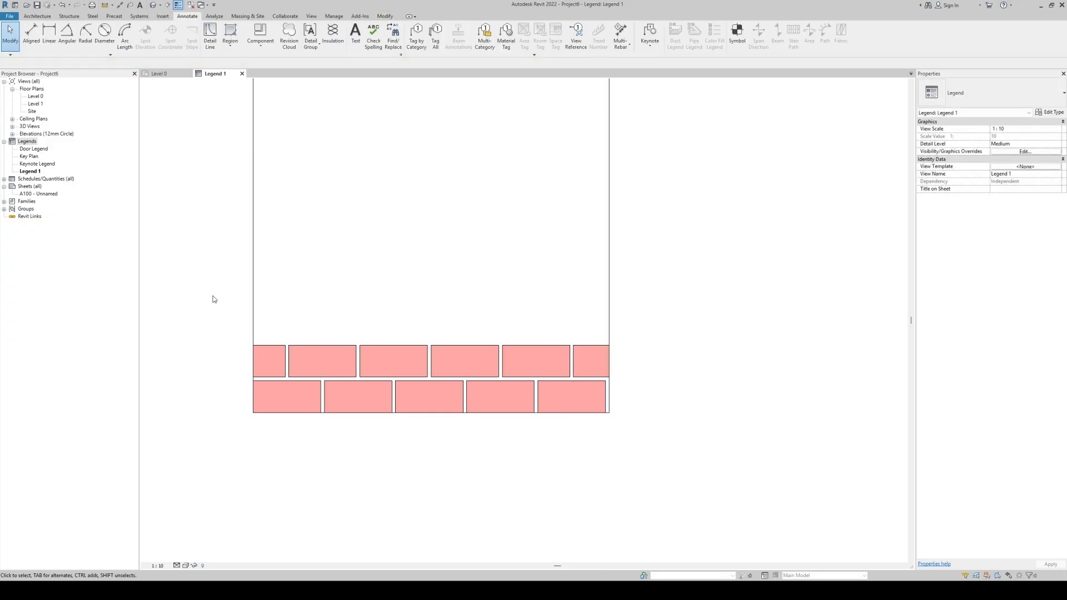
drag(212, 295, 673, 439)
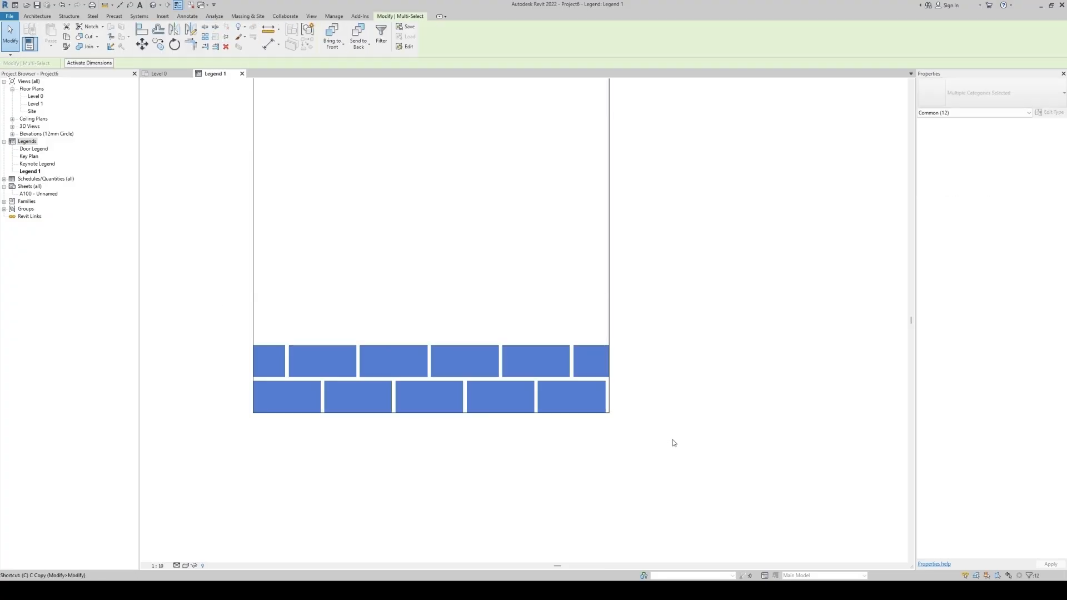
key(c)
key(g)
scroll(683, 450, down, 2)
key(Escape)
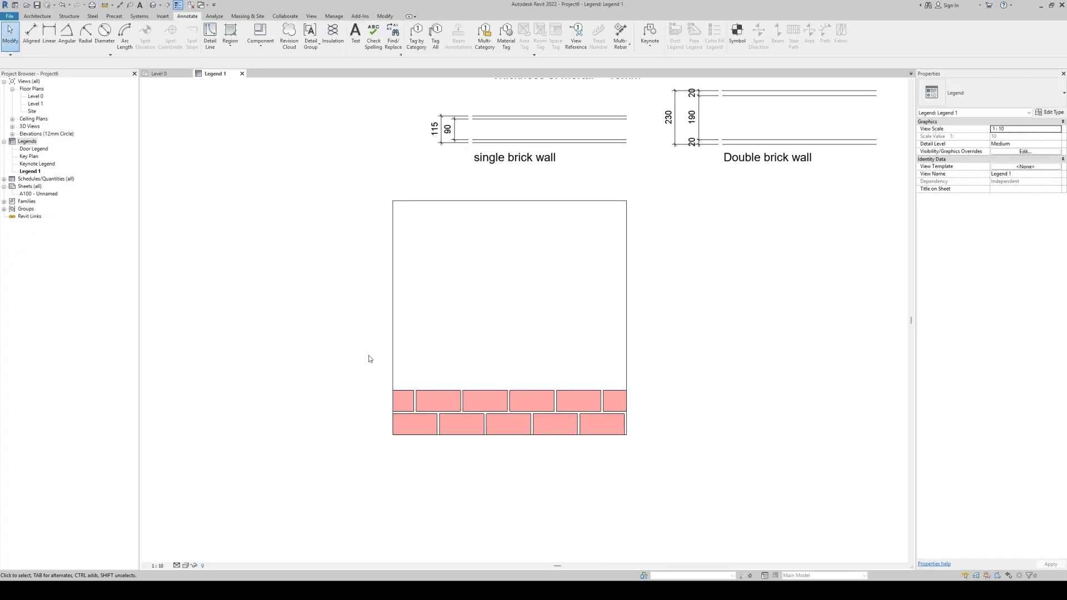
Step: Copy the two bottom brick courses upward four times at 200 mm spacing to fill the square
drag(362, 357, 648, 471)
key(m)
key(v)
click(684, 452)
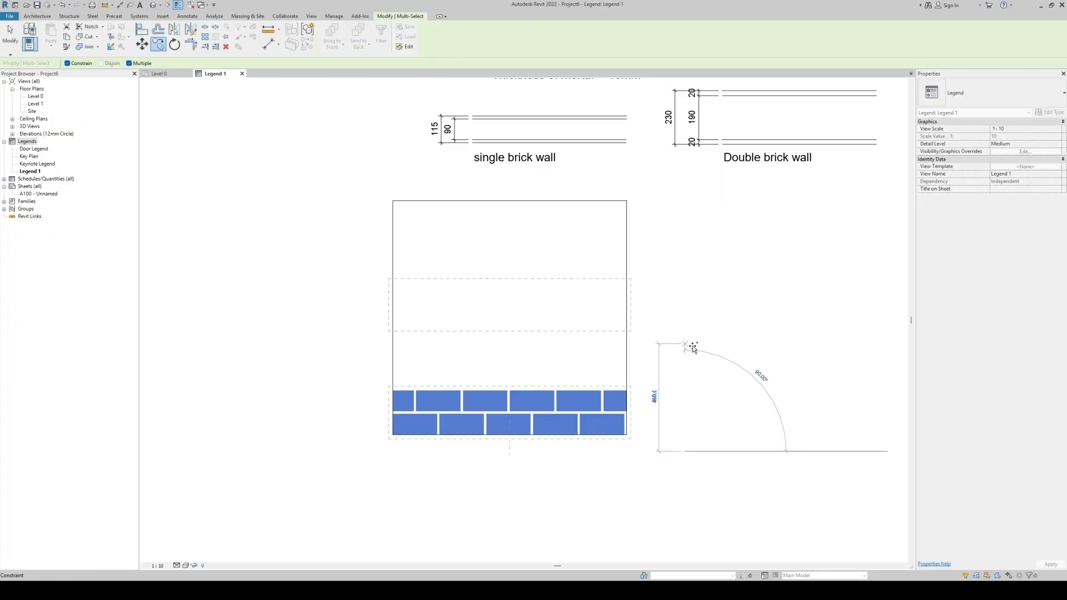
text(20)
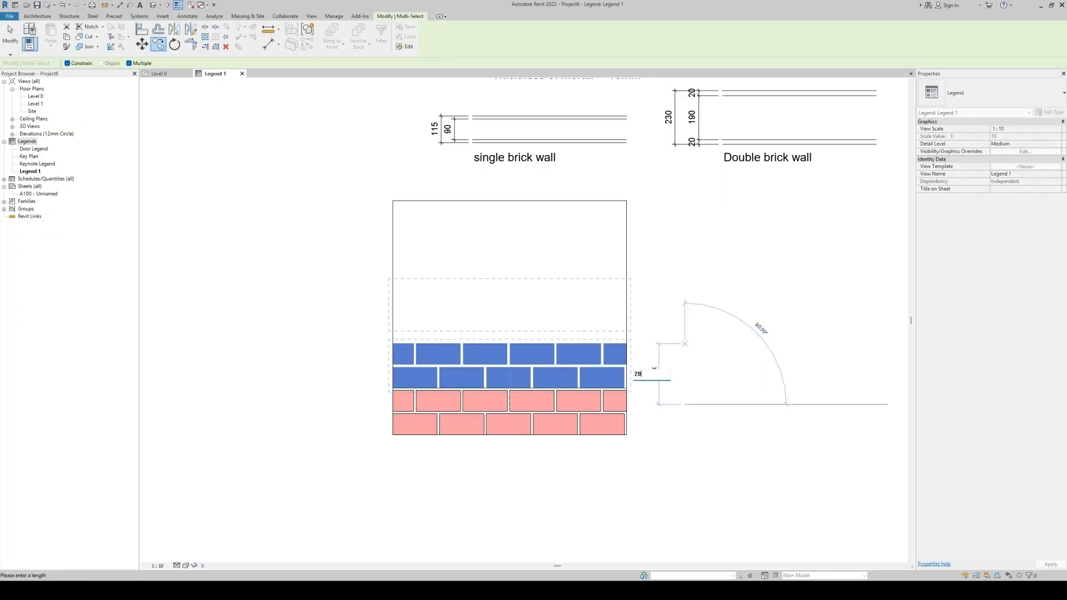
text(0)
key(Return)
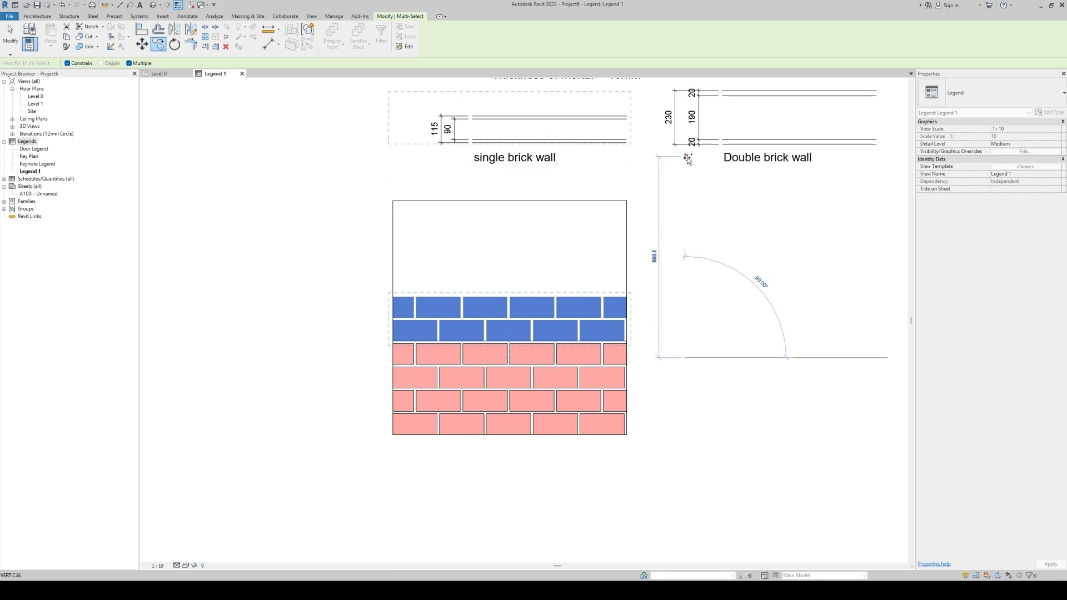
text(200)
key(Return)
text(200)
key(Return)
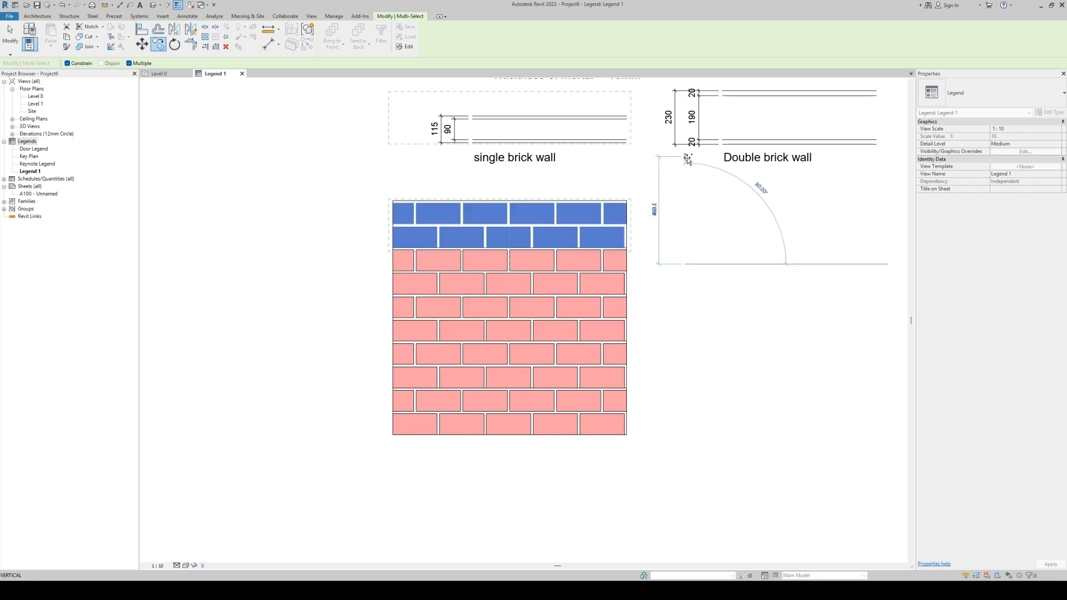
key(Escape)
Step: Dimension the brick-filled square's overall height on its left side and overall width below it
scroll(666, 264, up, 1)
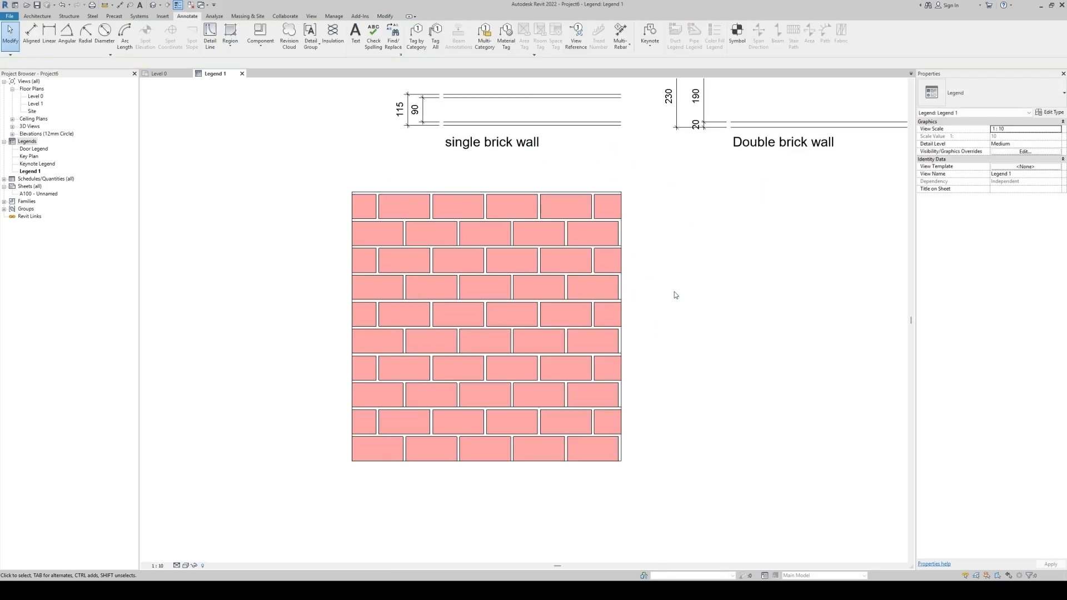
key(d)
key(i)
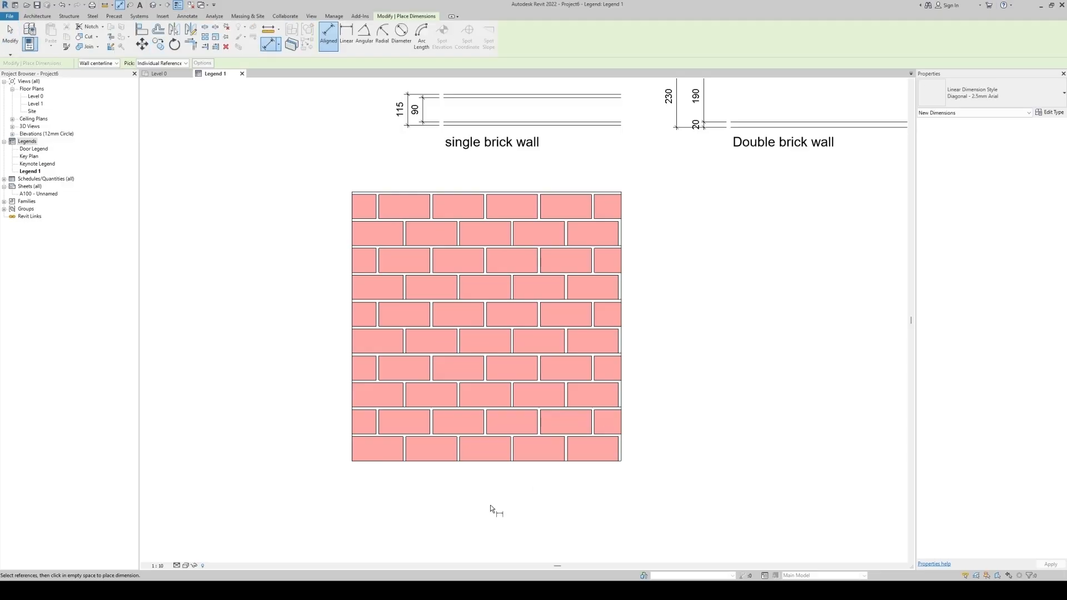
click(365, 461)
click(365, 192)
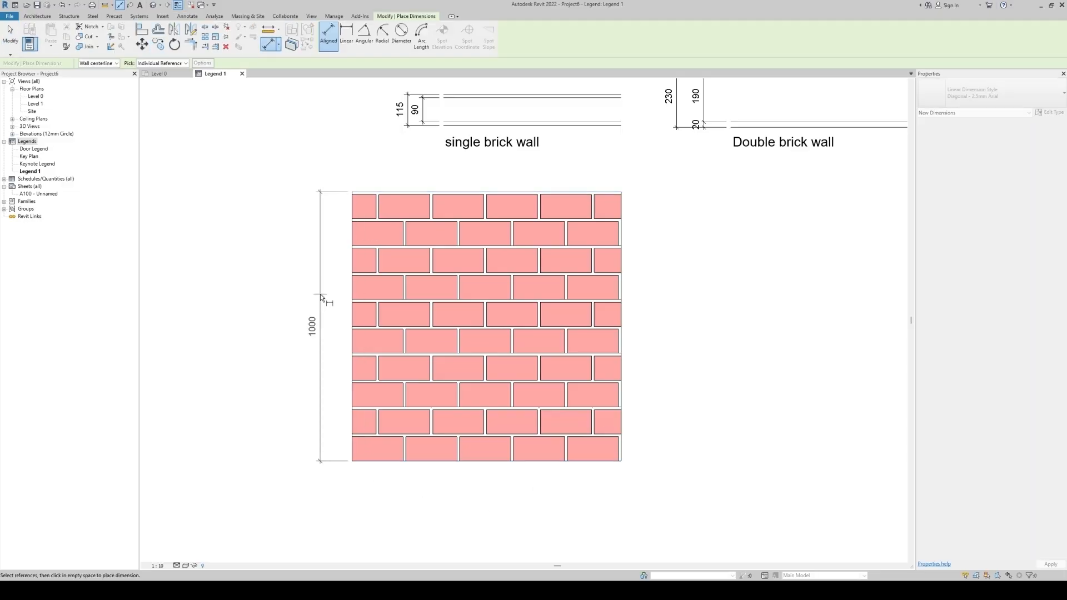
click(327, 305)
click(350, 455)
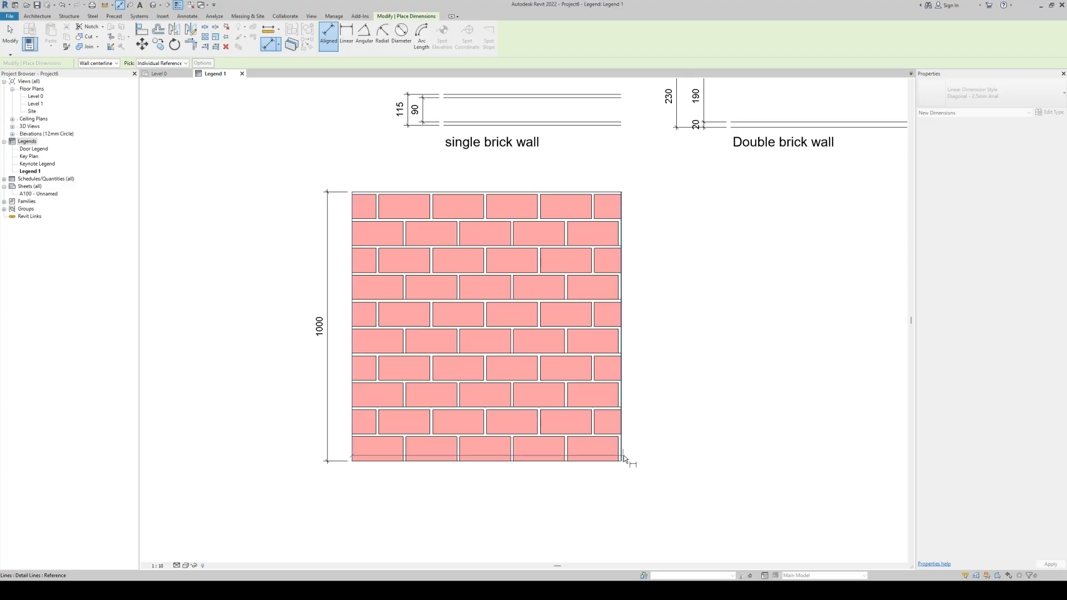
click(622, 456)
click(623, 487)
key(Escape)
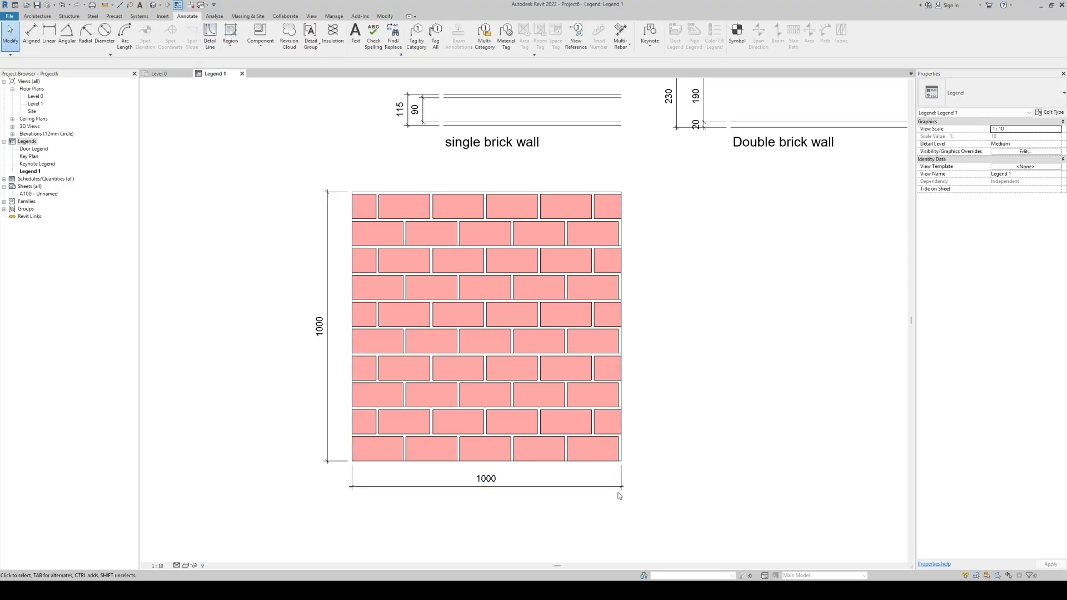
Step: Move the brick size and mortar thickness notes together up and to the left, farther above the wall details
scroll(500, 495, down, 1)
middle_drag(653, 455, 573, 481)
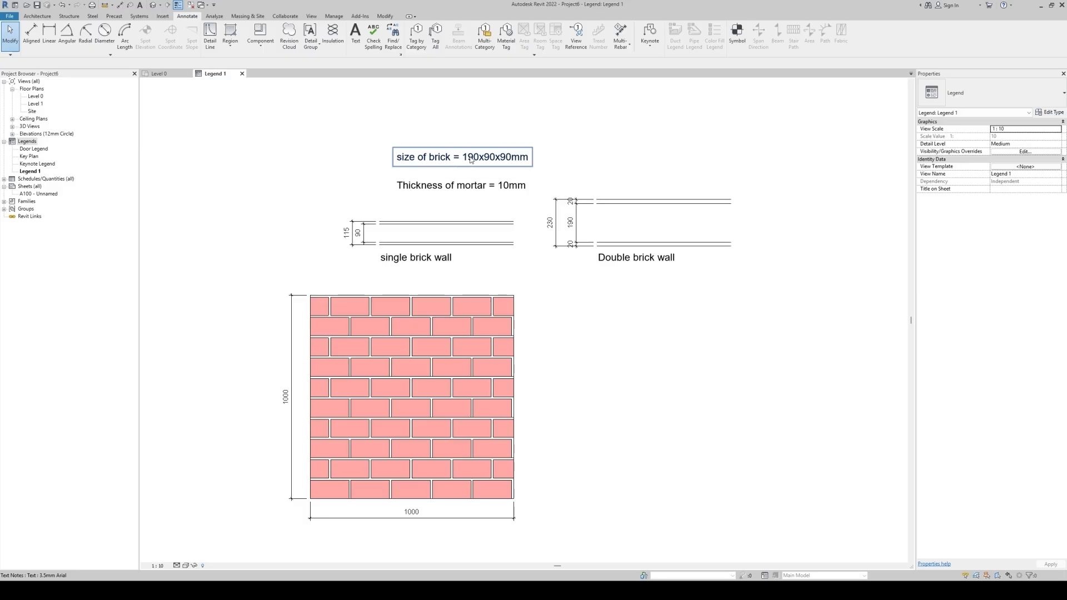
click(453, 189)
ctrl+click(443, 154)
drag(443, 154, 399, 114)
click(399, 171)
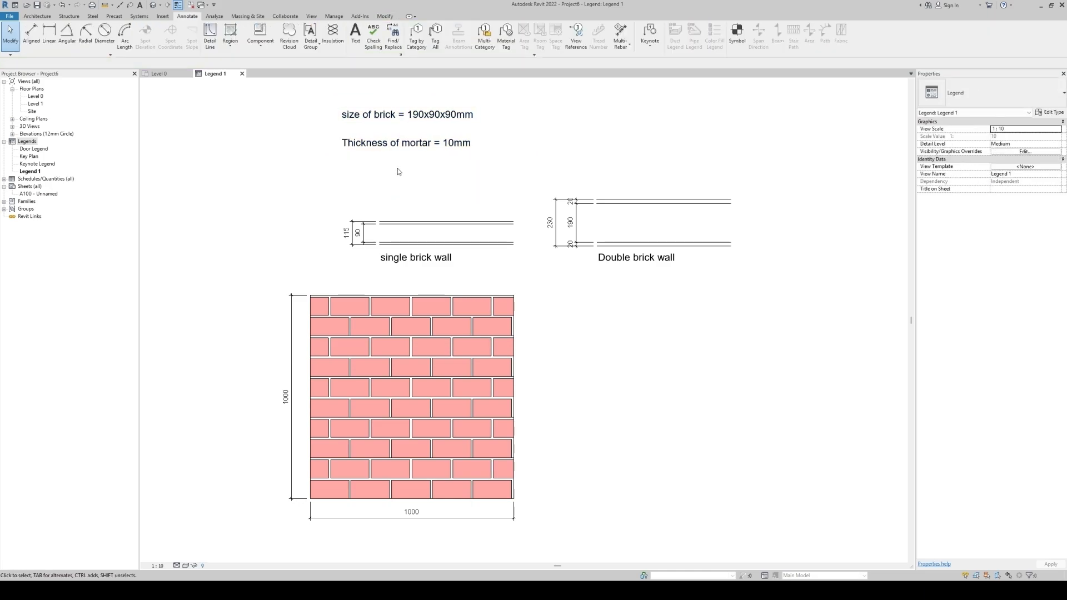
Step: Dimension the bottom course's height including mortar and its first brick's length including the joint, inside the overall dimensions
scroll(398, 113, up, 2)
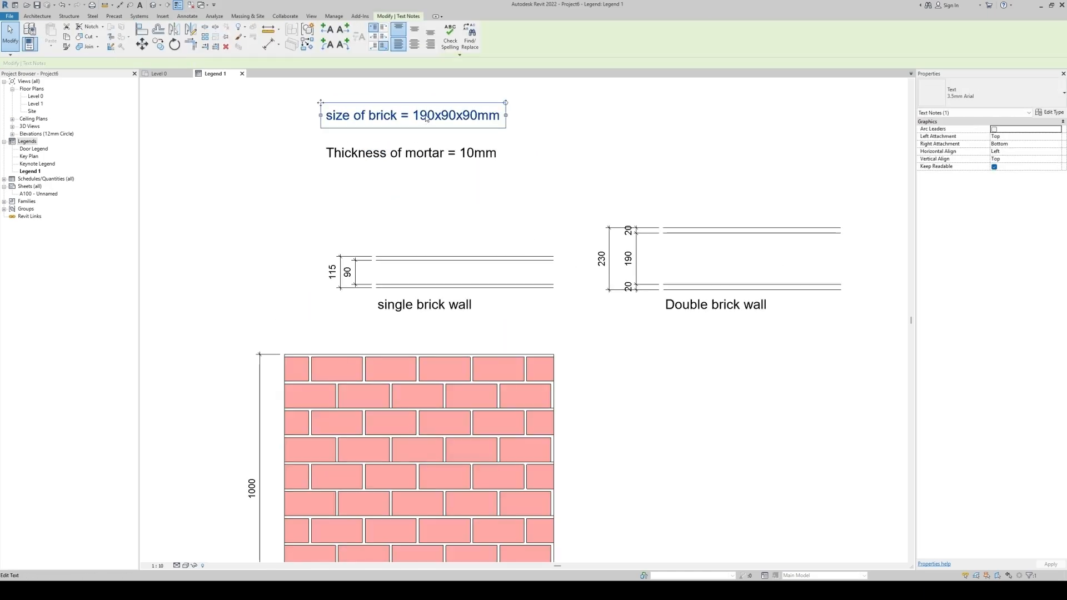
scroll(425, 126, down, 2)
scroll(358, 430, up, 5)
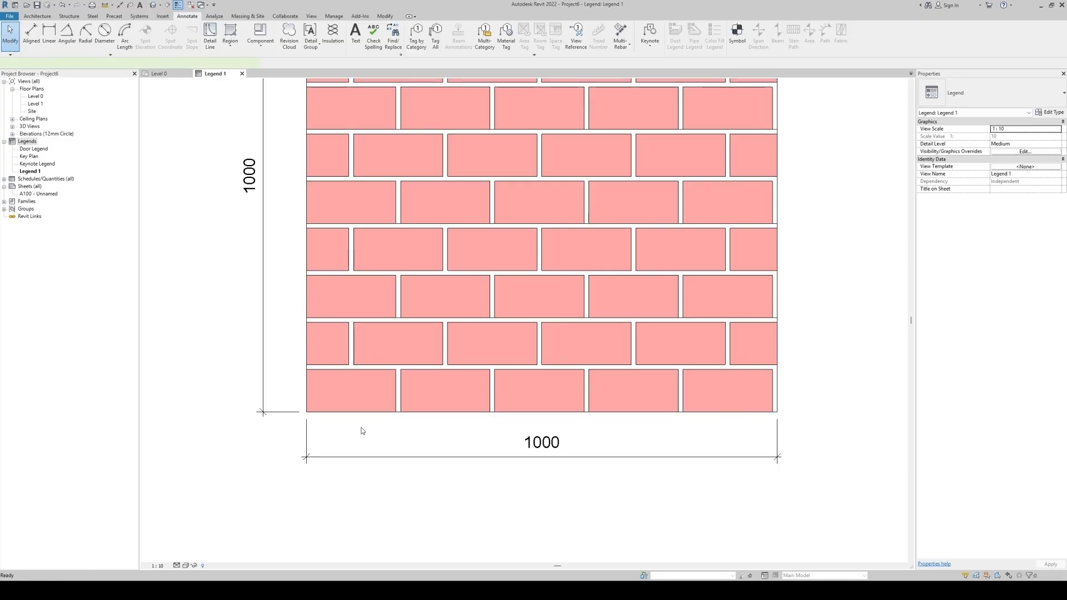
key(d)
key(i)
click(334, 363)
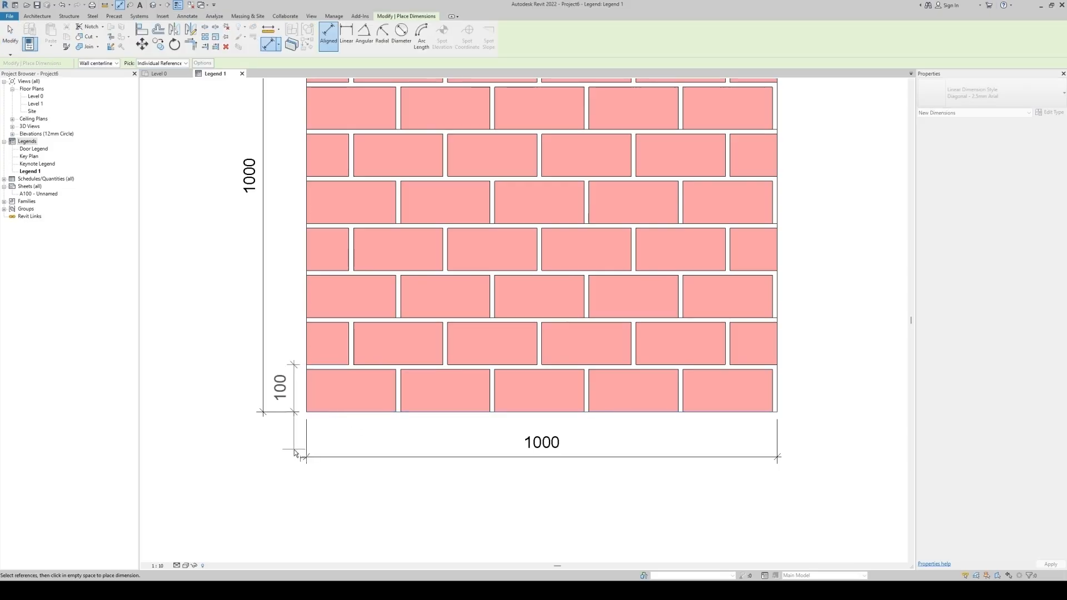
click(287, 459)
click(305, 402)
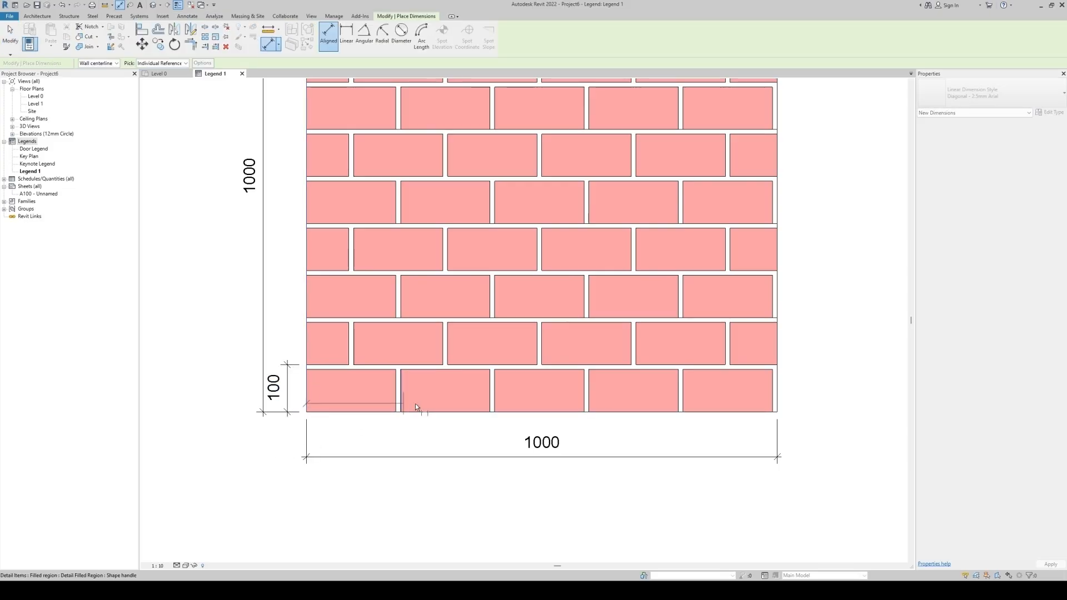
click(402, 399)
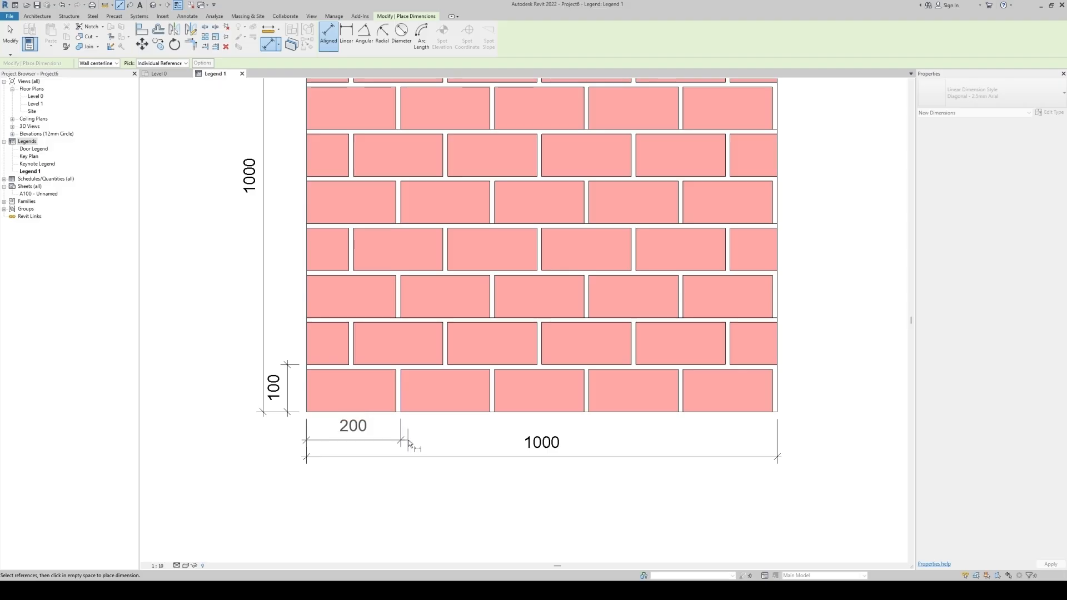
click(408, 439)
key(Escape)
key(Escape)
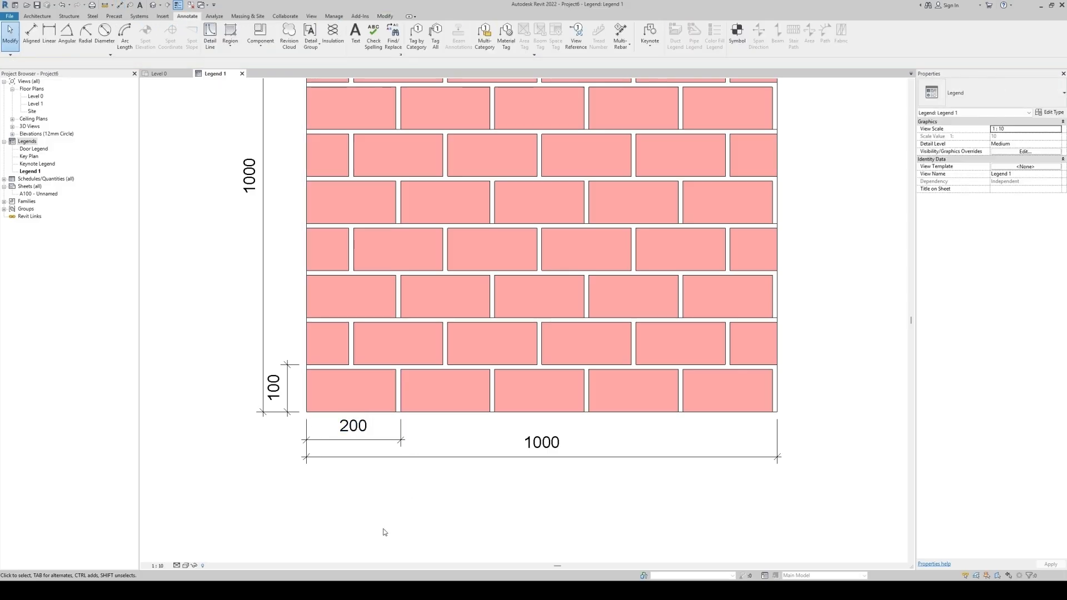
Step: Copy the brick size note below the mortar thickness note and change the copy to "size of brick = 200x90x90mm"
scroll(385, 532, down, 2)
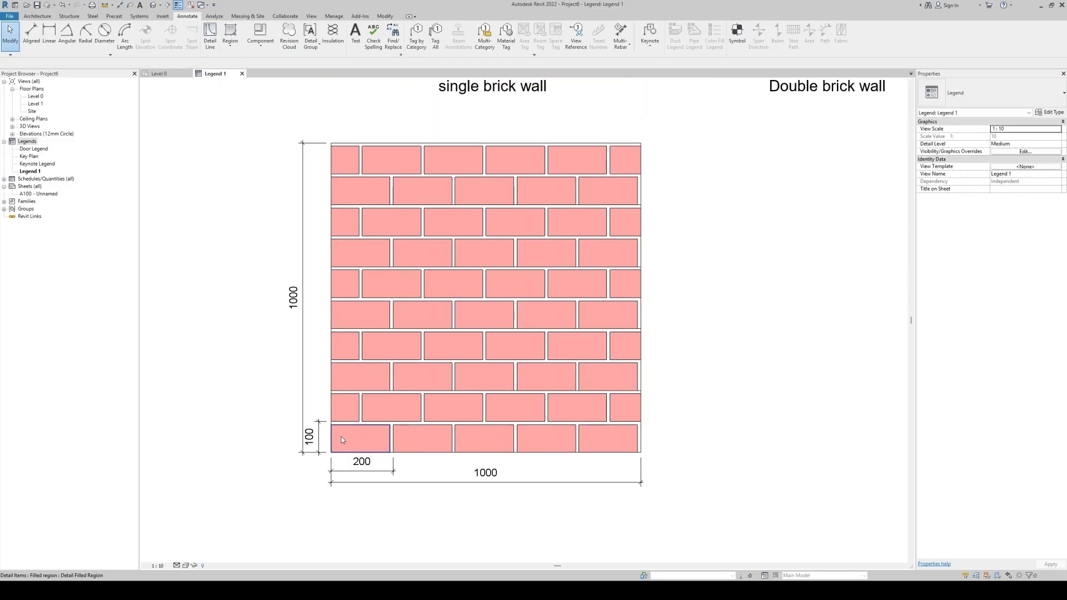
scroll(334, 488, down, 2)
middle_drag(416, 263, 442, 361)
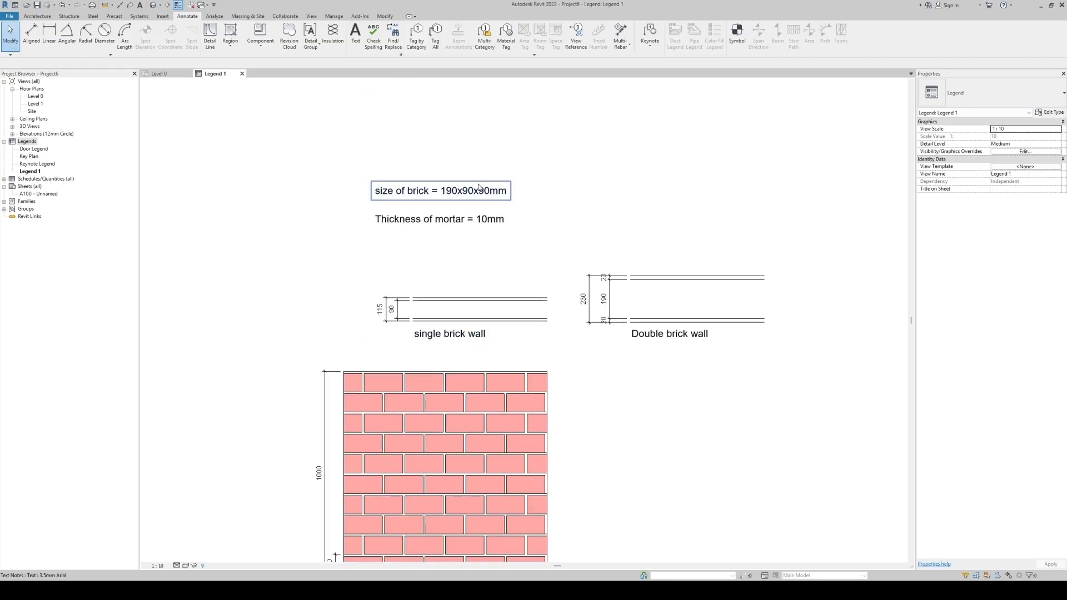
scroll(480, 192, up, 2)
click(481, 200)
middle_drag(606, 164, 604, 212)
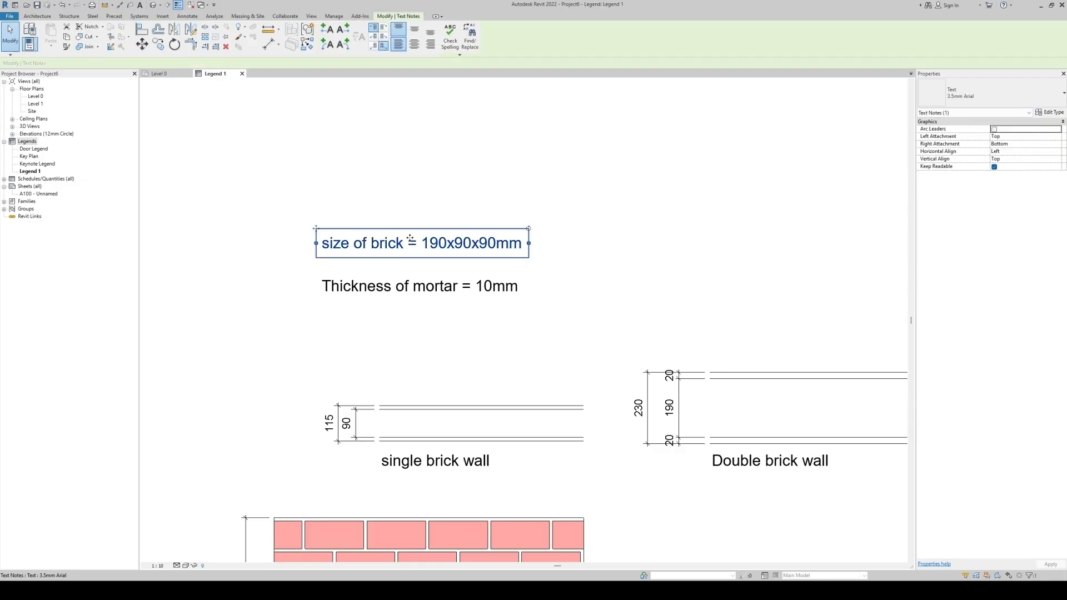
ctrl+drag(410, 242, 423, 325)
double_click(411, 320)
key(Delete)
text(200x90x90mm)
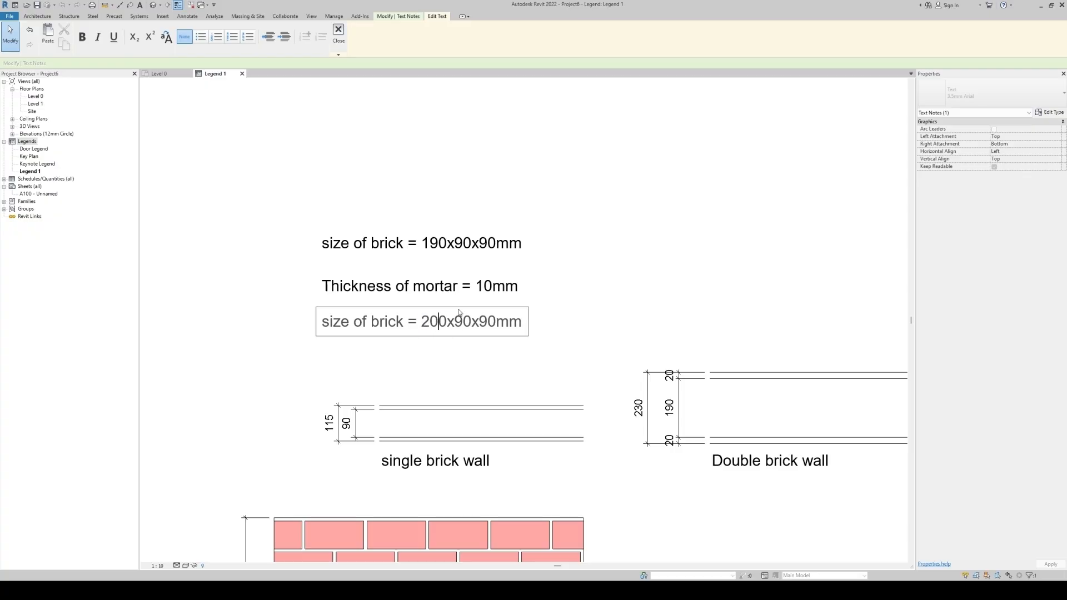
Step: Change the second dimension in the copied note to 100, making it "size of brick = 200x100x90mm"
scroll(461, 300, down, 4)
scroll(441, 498, up, 5)
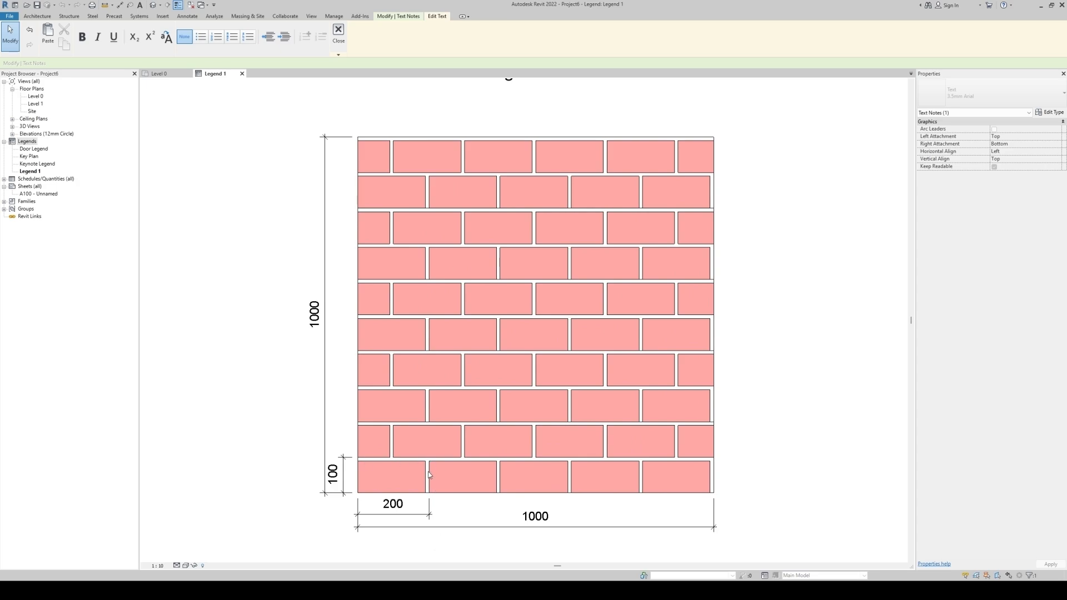
scroll(414, 542, down, 3)
scroll(482, 278, up, 5)
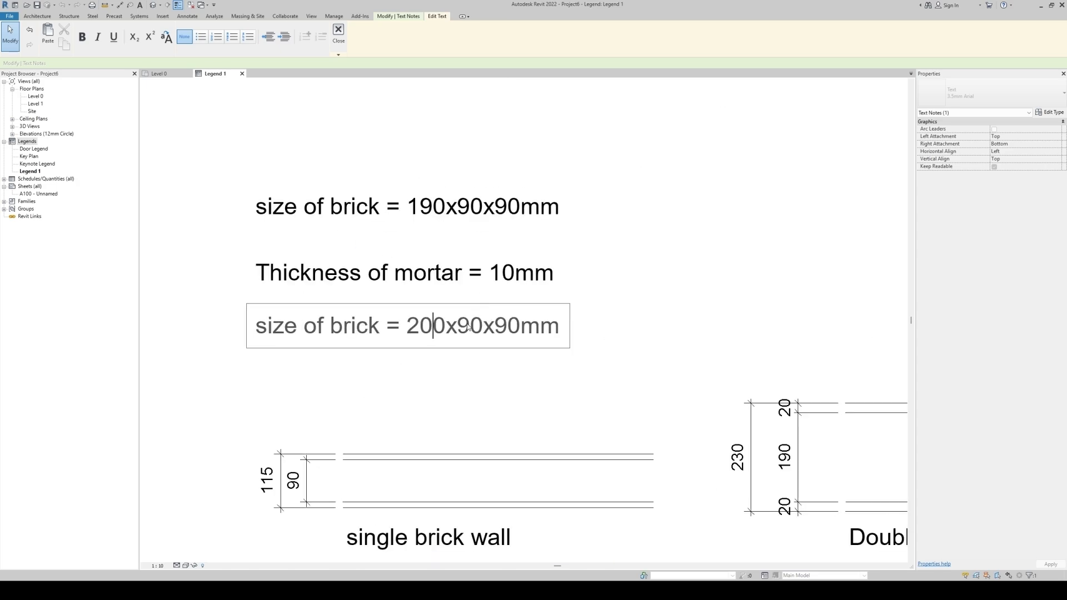
drag(457, 328, 471, 332)
key(BackSpace)
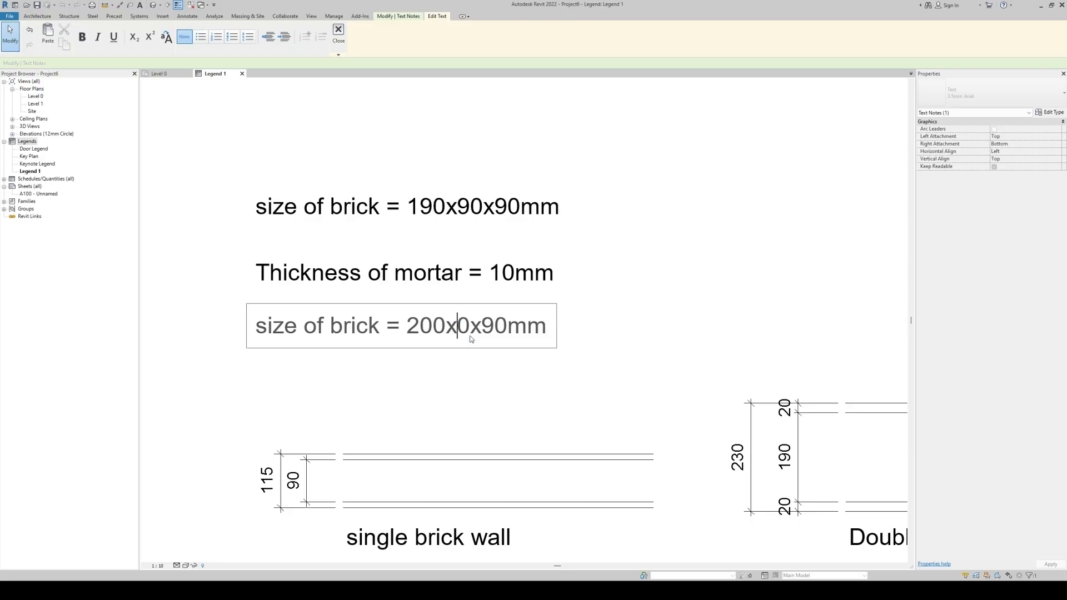
text(10)
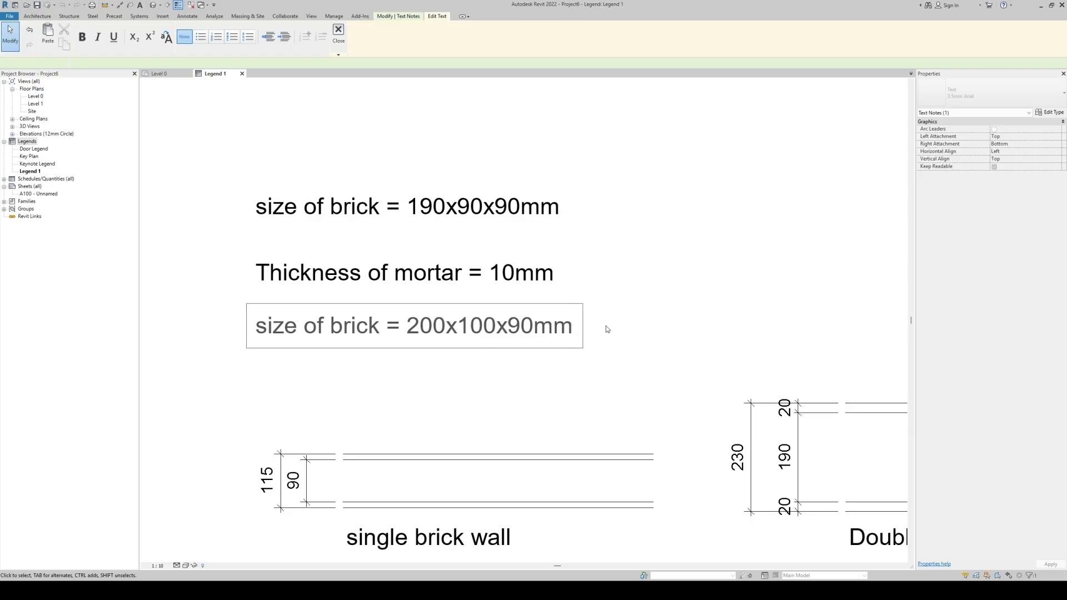
click(605, 328)
Step: Add a second line reading "volume of 1 brick = 1800000mm3" to the 200x100x90mm brick size note
scroll(542, 333, down, 1)
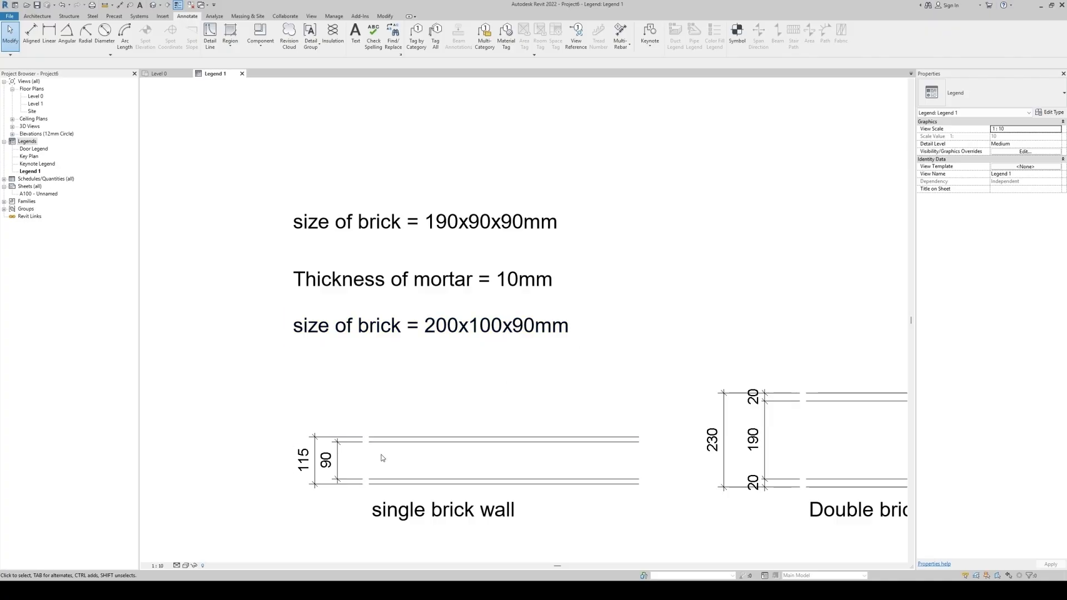
click(483, 336)
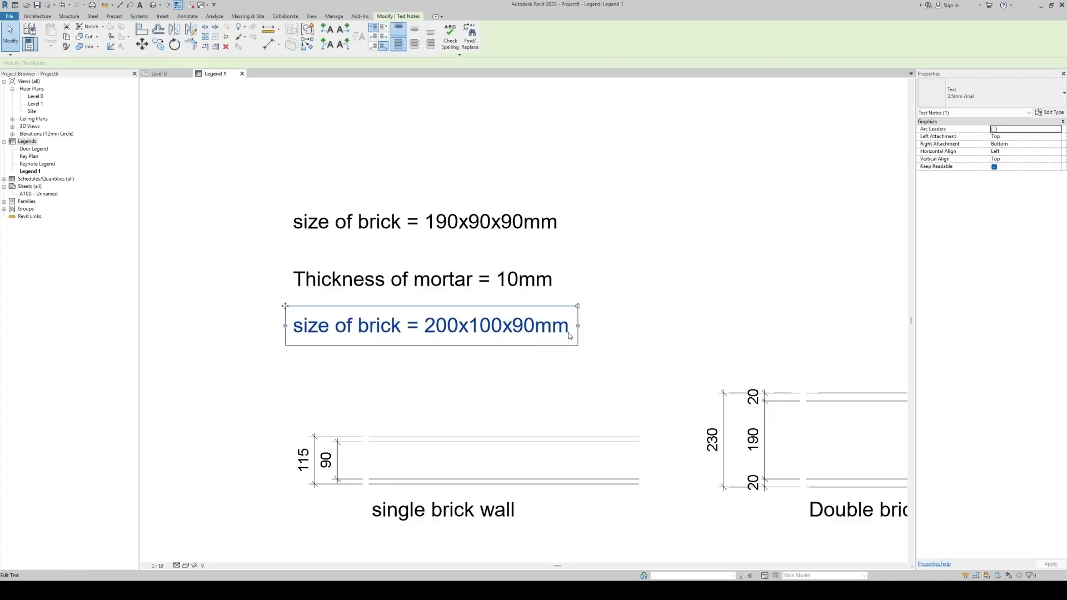
click(569, 334)
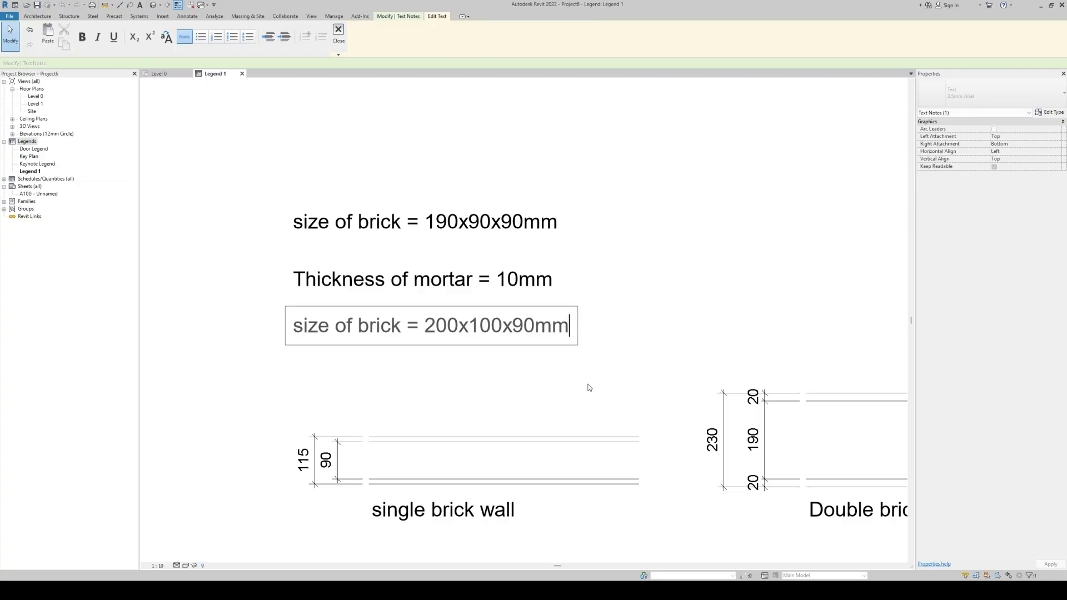
key(Return)
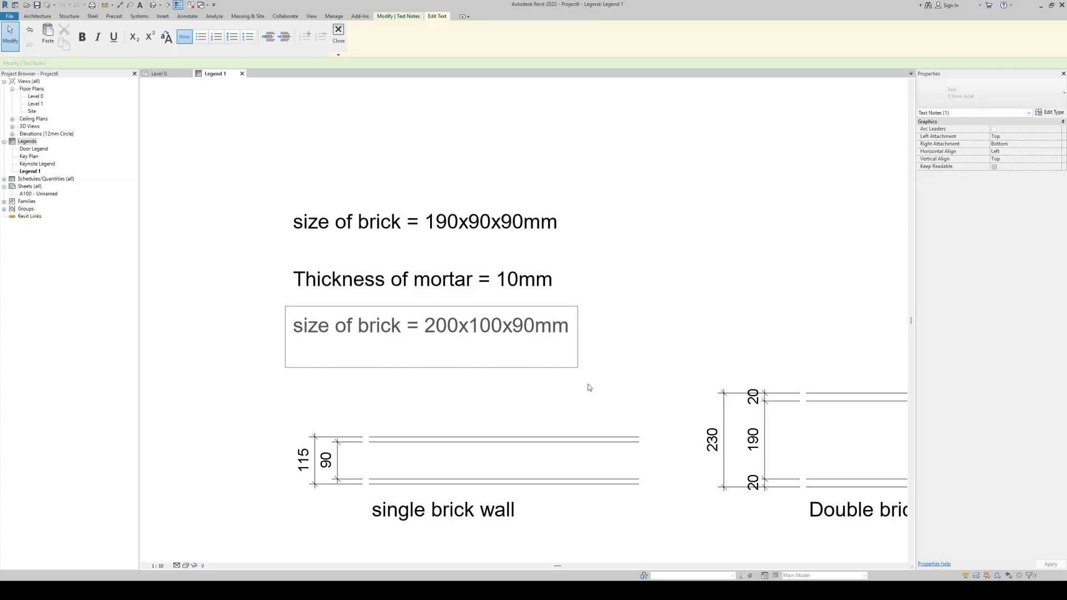
key(Return)
key(BackSpace)
text(volume of 1 b)
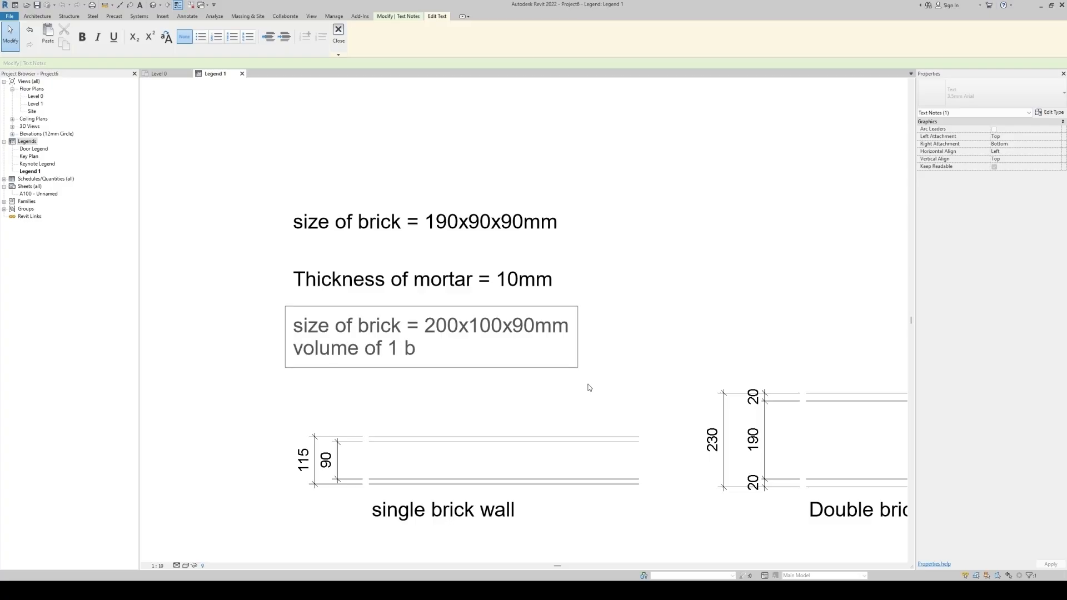
text(rick =)
text(18000)
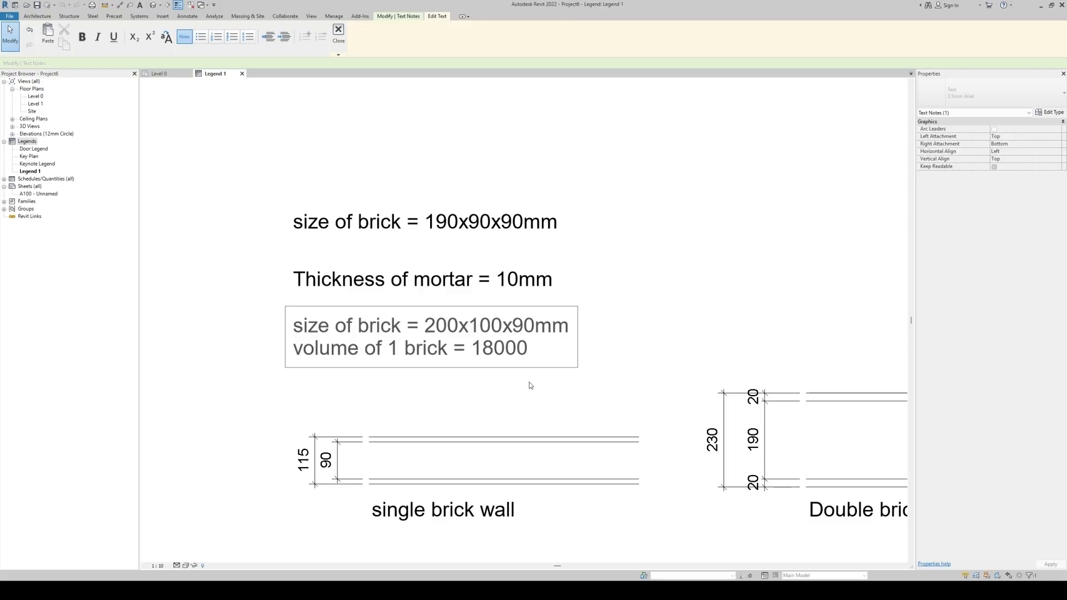
text(00)
text(mm3)
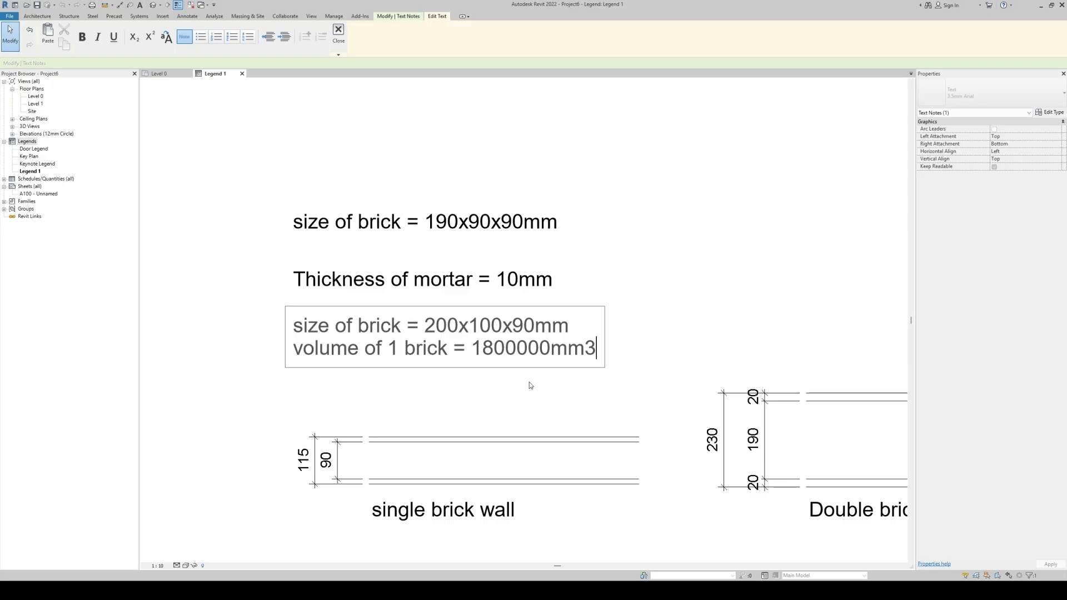
Step: Add the cubic-metre equivalent "= 0.0018m3" on an indented line beneath the brick volume and finish editing the note
key(Return)
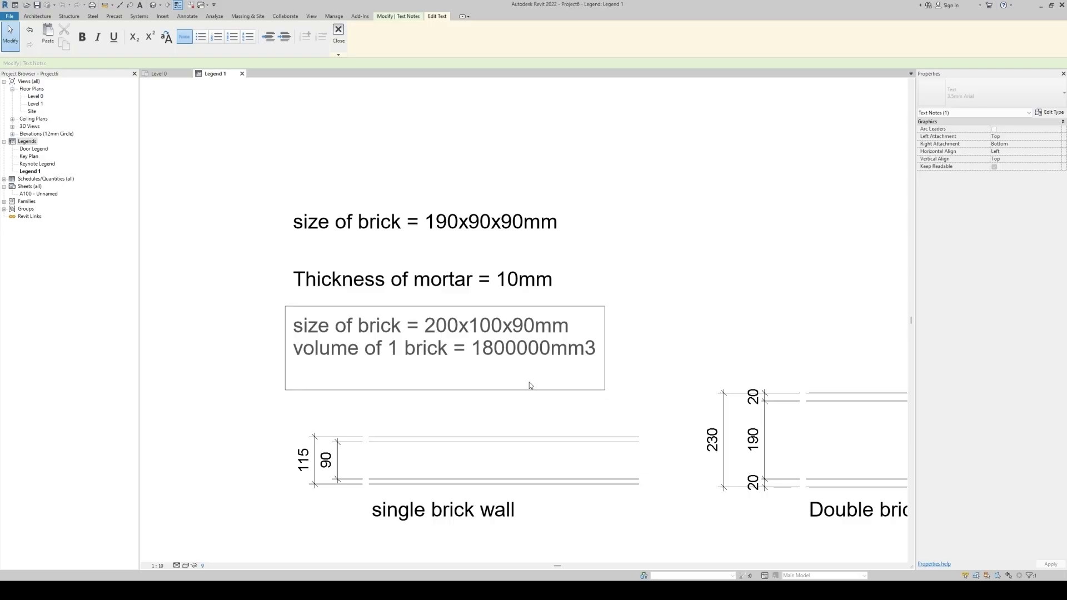
text(= 0.0018m3)
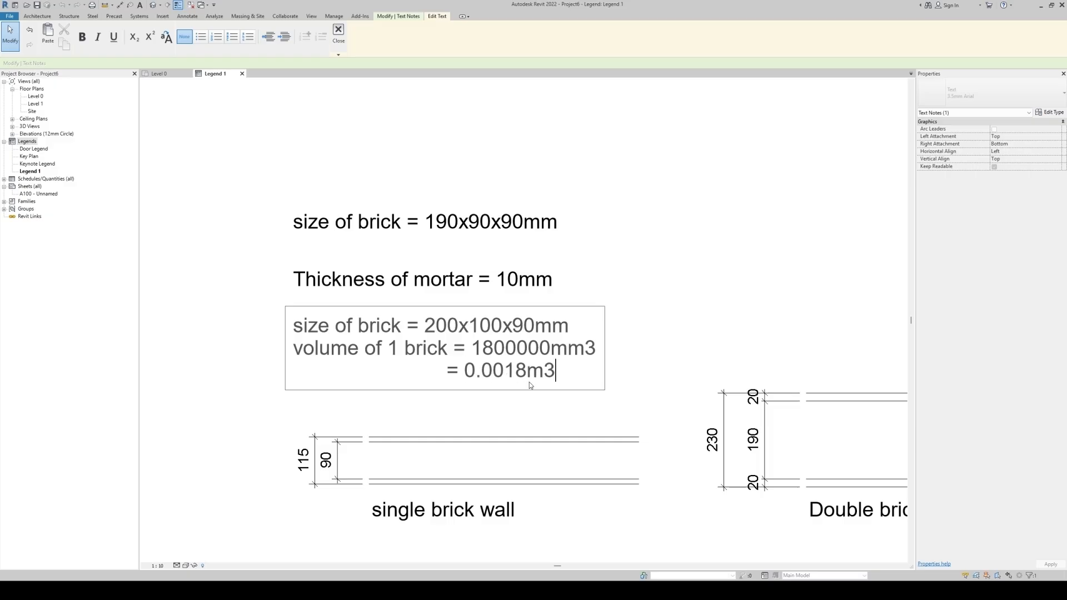
click(640, 289)
Step: Copy the "size of brick = 190x90x90mm" note to just above the brick-filled square
scroll(636, 291, down, 3)
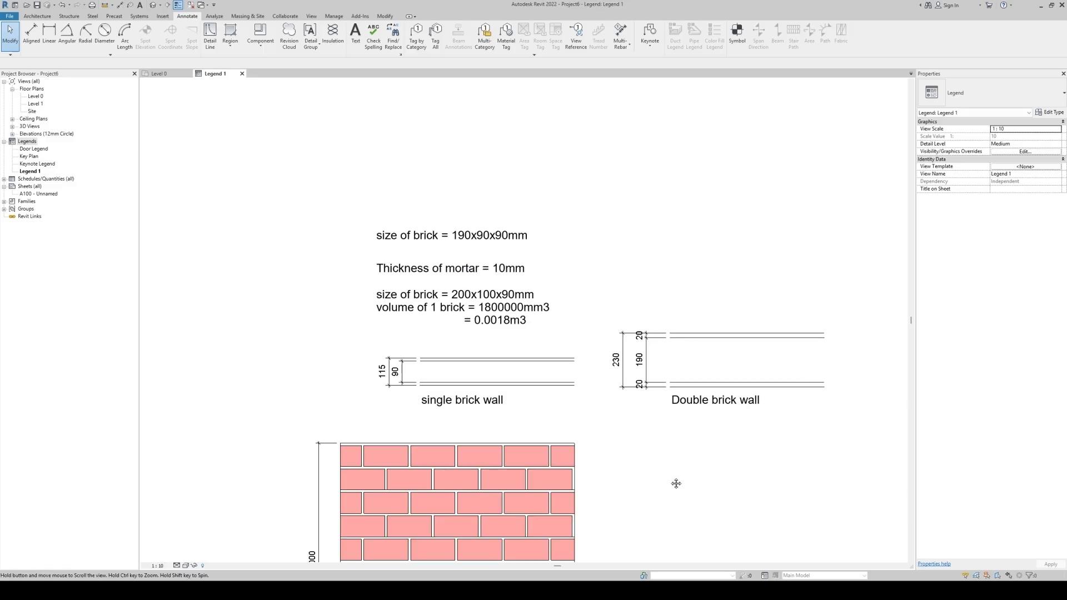
middle_drag(676, 484, 658, 326)
scroll(469, 404, down, 1)
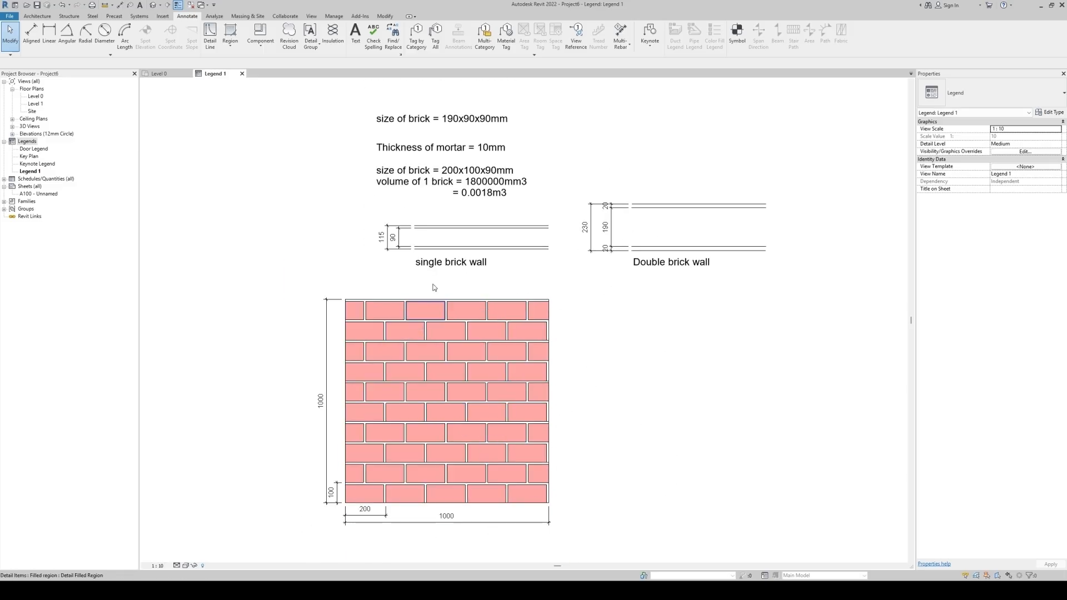
click(457, 125)
scroll(457, 125, down, 1)
drag(456, 119, 459, 257)
key(Escape)
scroll(457, 256, up, 3)
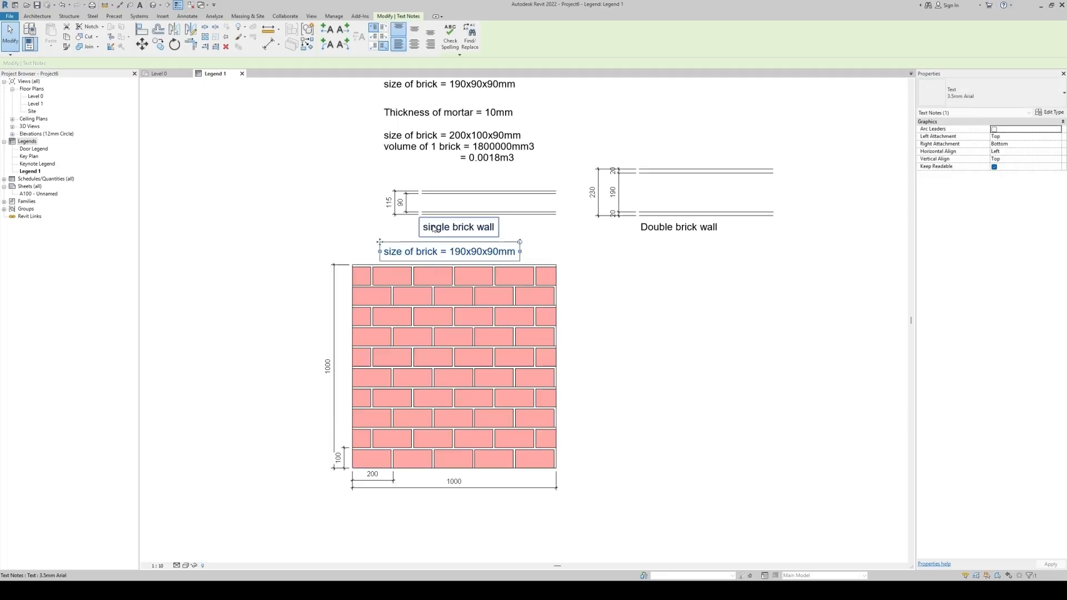
scroll(457, 262, down, 3)
scroll(455, 278, up, 2)
Step: Reword the copied note's label above the square to "Volume of single brick wall"
double_click(453, 280)
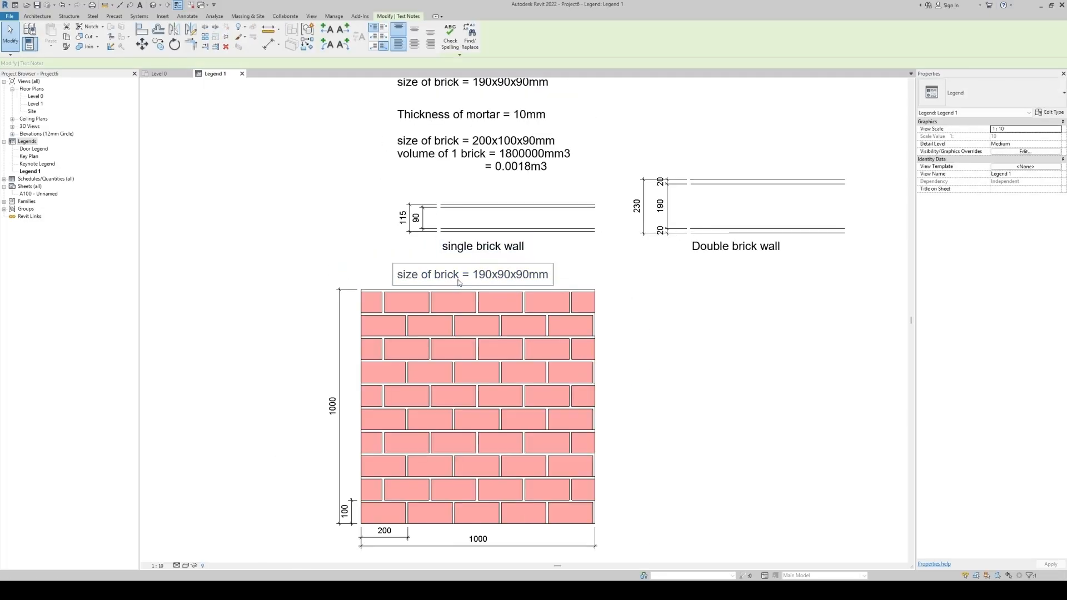
drag(418, 278, 355, 276)
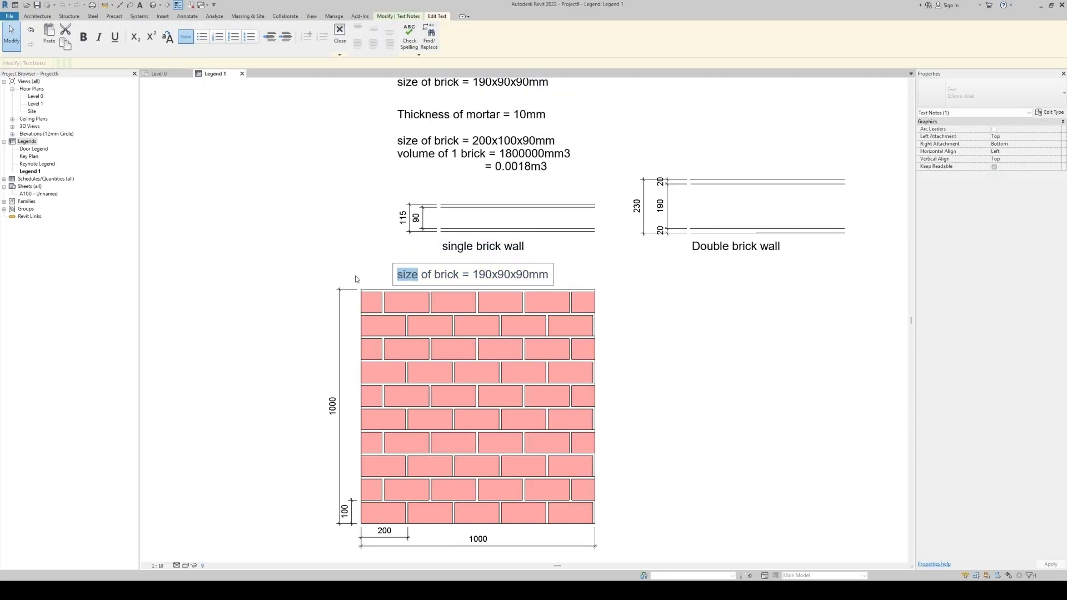
key(BackSpace)
text(Volume)
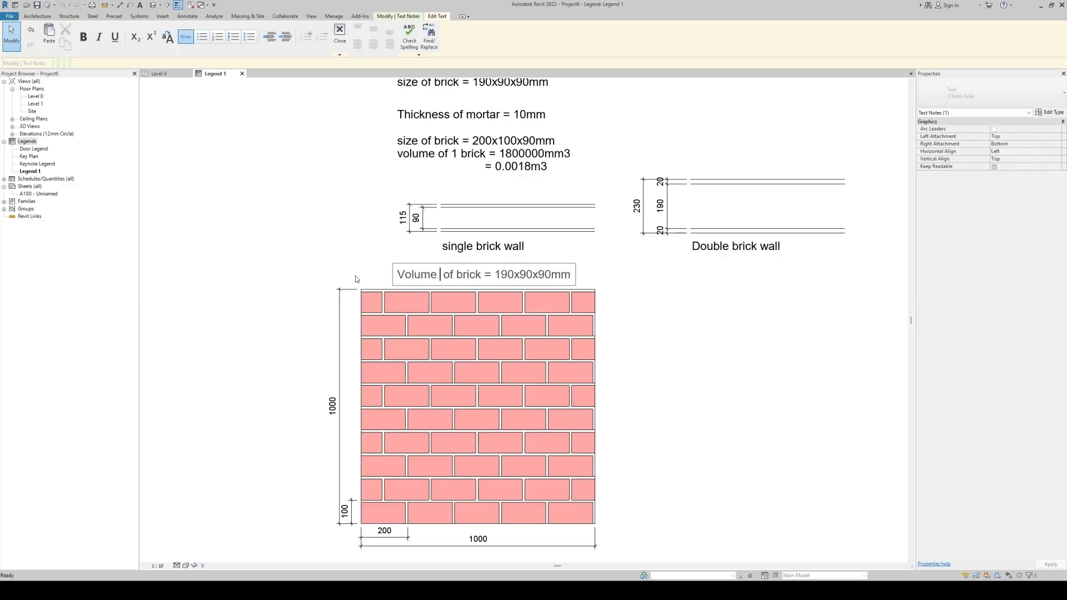
key(BackSpace)
key(ctrl+Right)
text(singl)
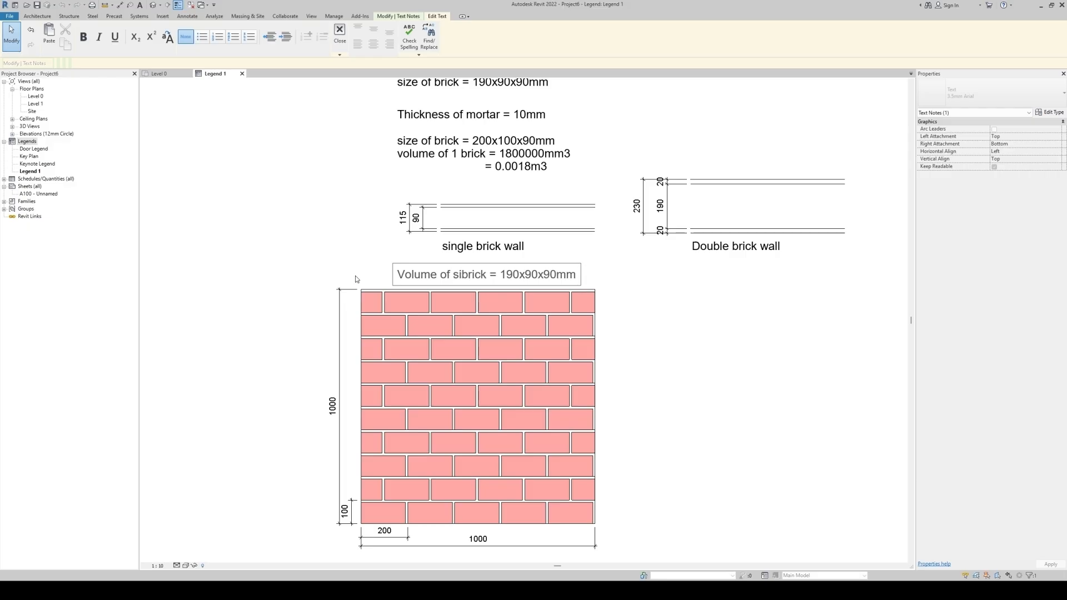
key(BackSpace)
text(e)
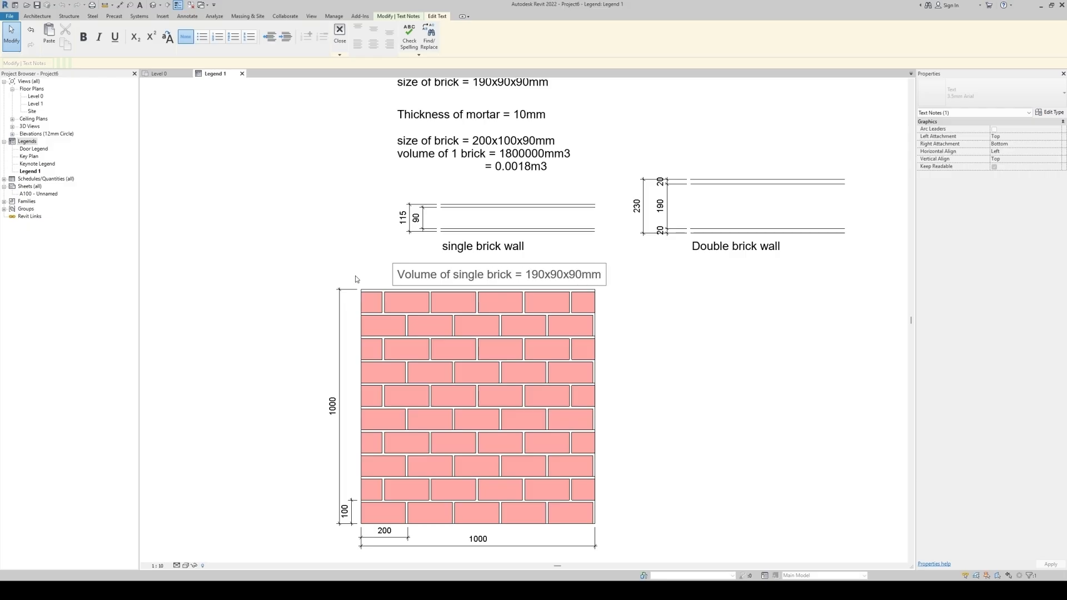
key(ctrl+Right)
text(wall)
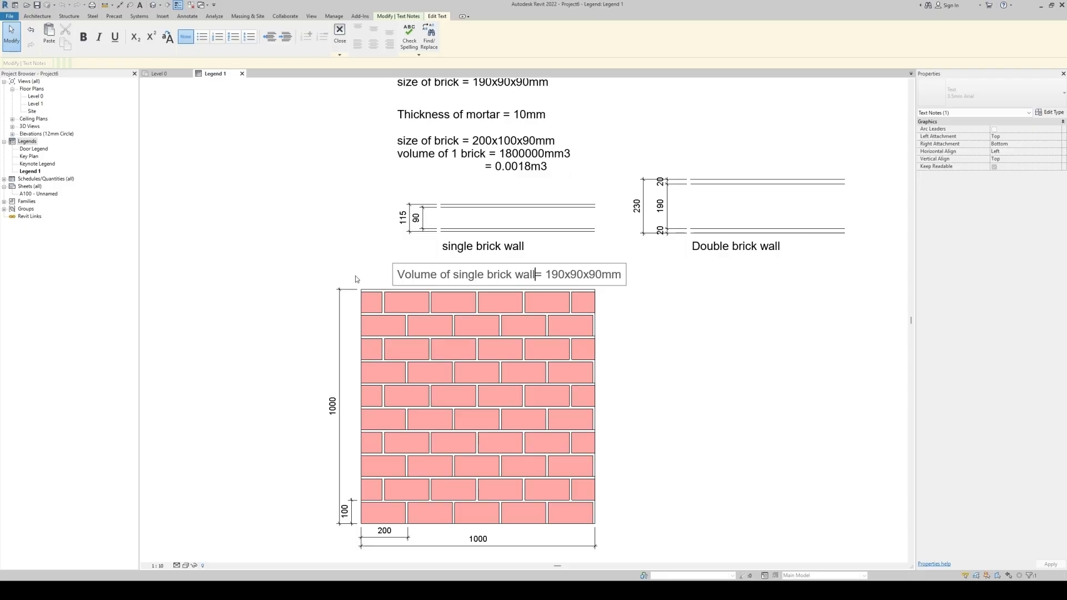
Step: Change the first dimension in the wall volume note to 1000
key(Right)
key(Right)
key(Delete)
key(Delete)
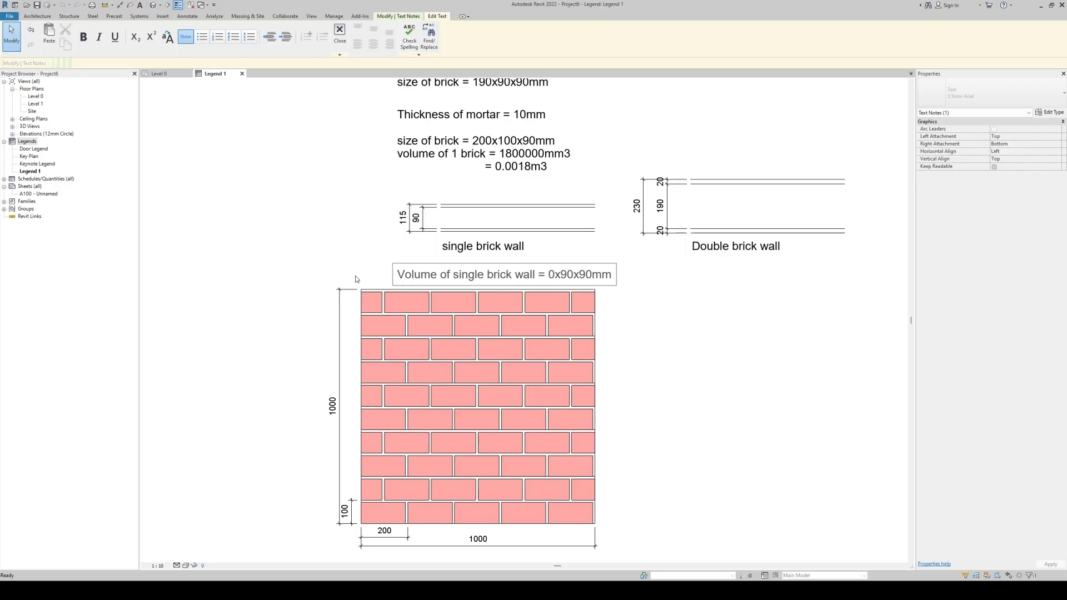
text(4)
key(BackSpace)
text(100)
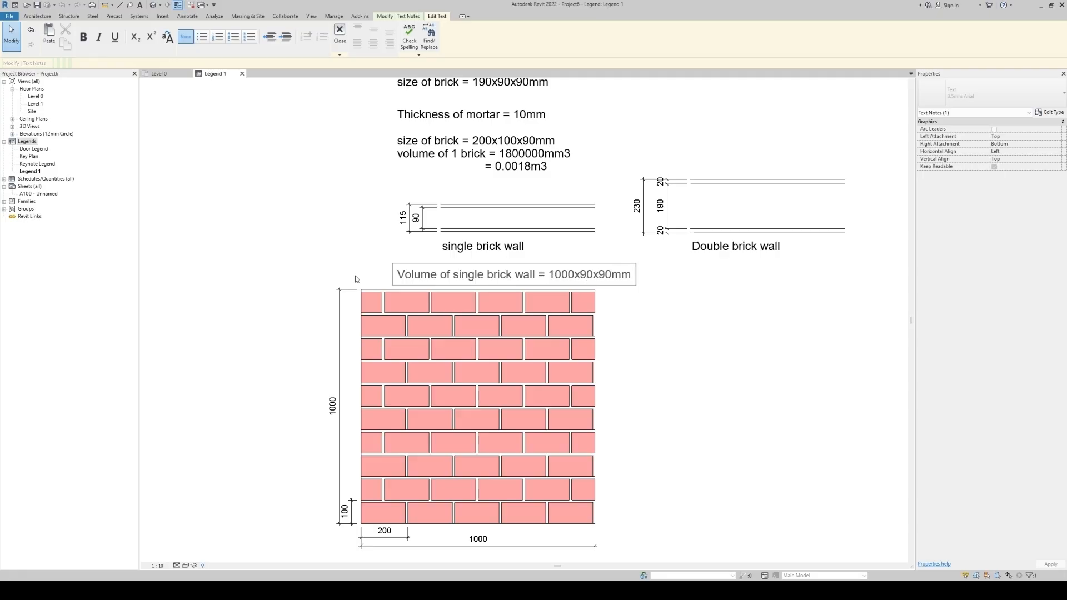
Step: Replace the remaining dimensions so the note reads "Volume of single brick wall = 1000x1000x90mm", and finish editing
key(Delete)
key(Delete)
key(Delete)
key(Delete)
key(Delete)
key(Delete)
key(Delete)
text(1000)
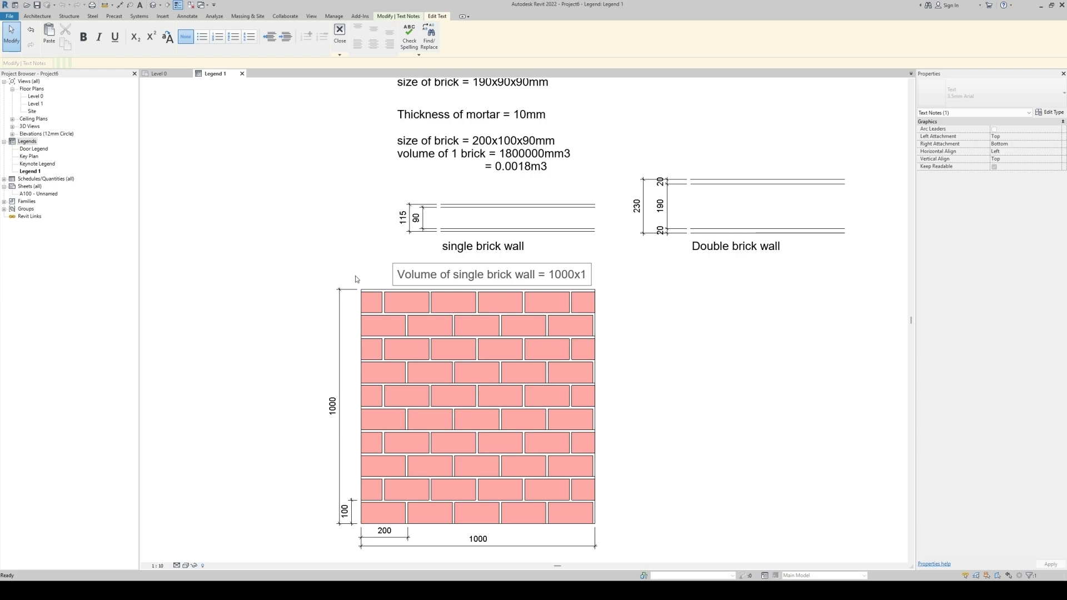
text(x90)
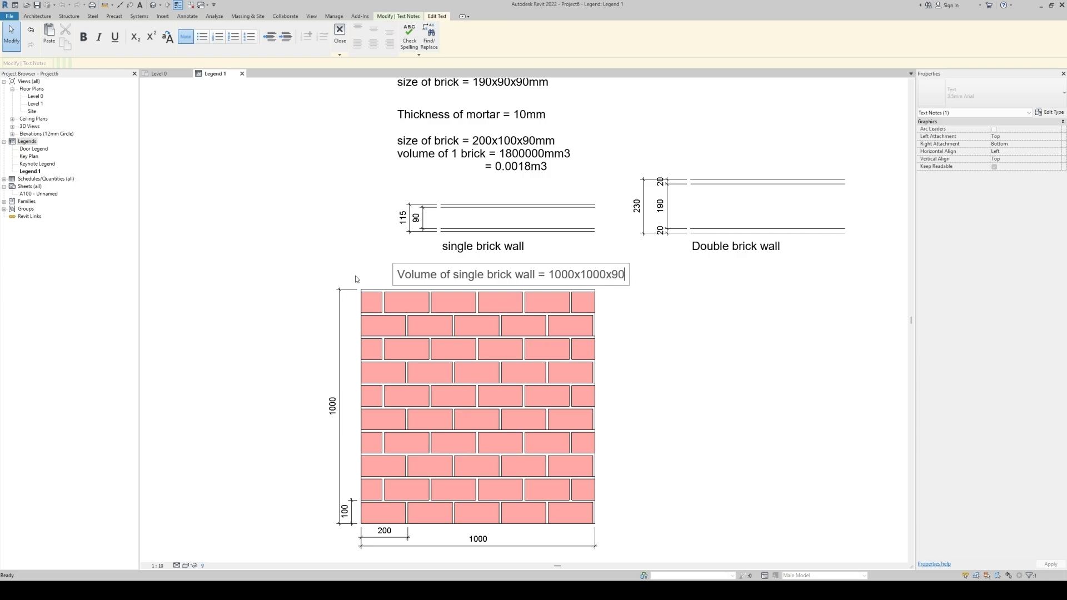
text(mm)
click(705, 374)
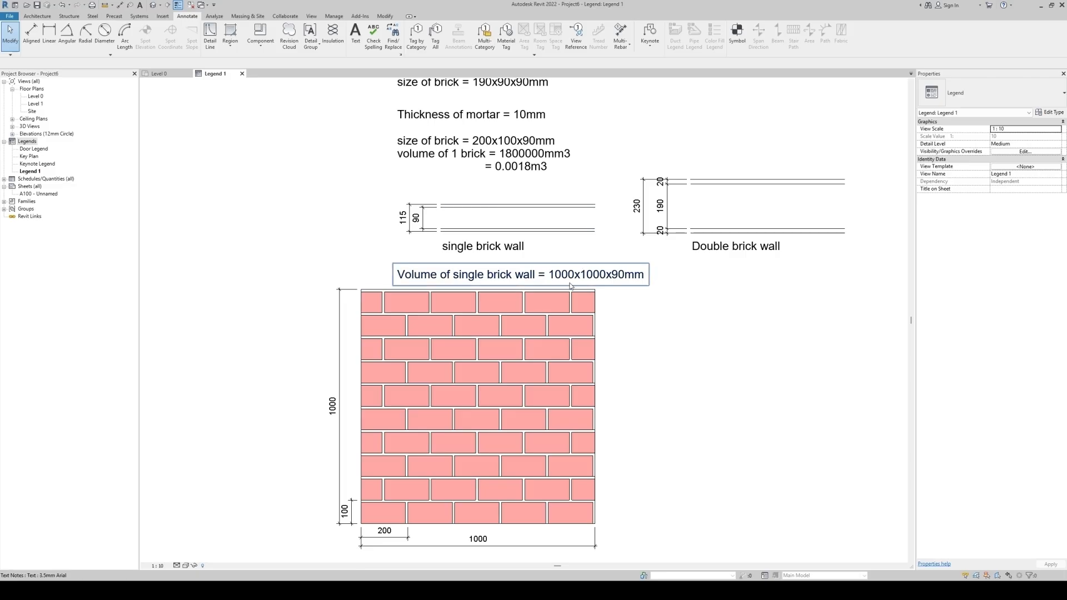
Step: Move the wall volume note from above the brick square to below its overall width dimension
click(424, 274)
scroll(422, 256, down, 1)
scroll(423, 254, down, 1)
mouse_move(400, 259)
ctrl+mouse_down()
mouse_move(406, 522)
mouse_move(376, 481)
ctrl+mouse_up()
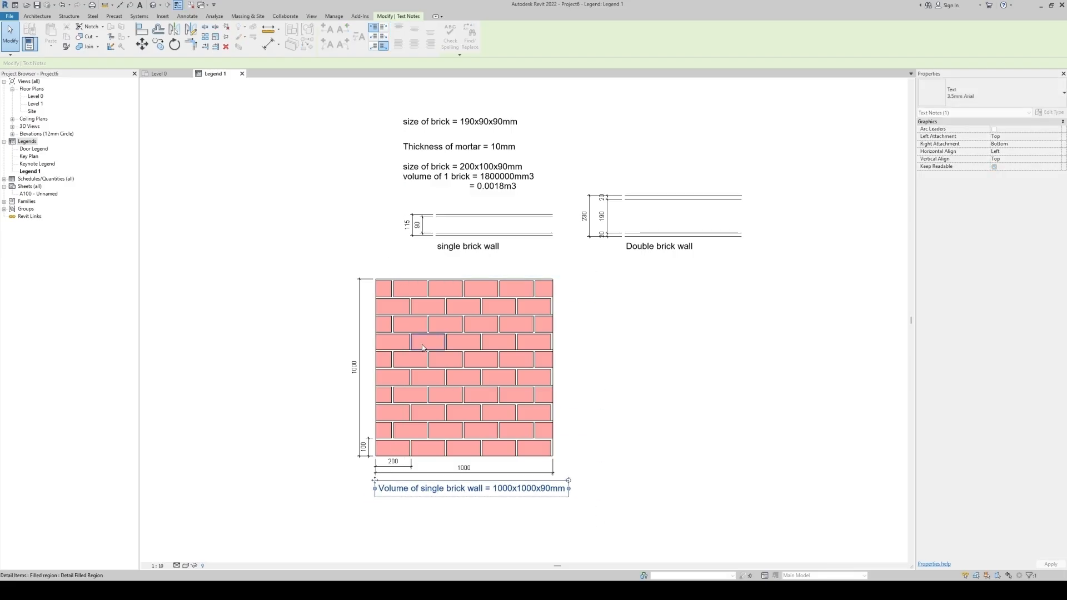
key(Escape)
Step: Add the result "=0.09m3" on an indented second line of the wall volume note
scroll(431, 496, up, 2)
double_click(568, 488)
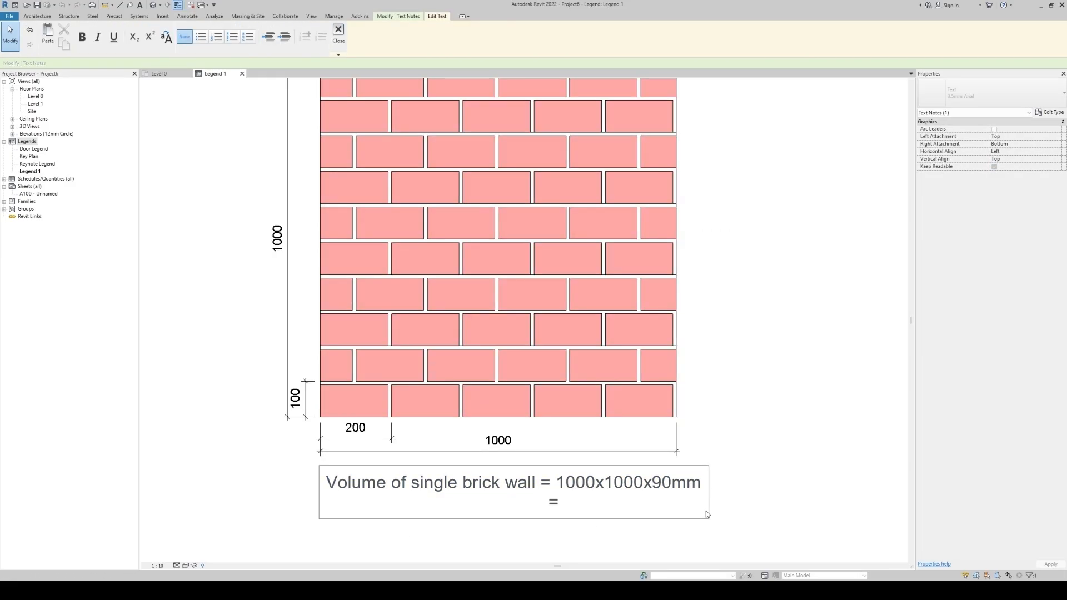
text(0.09m3)
click(796, 408)
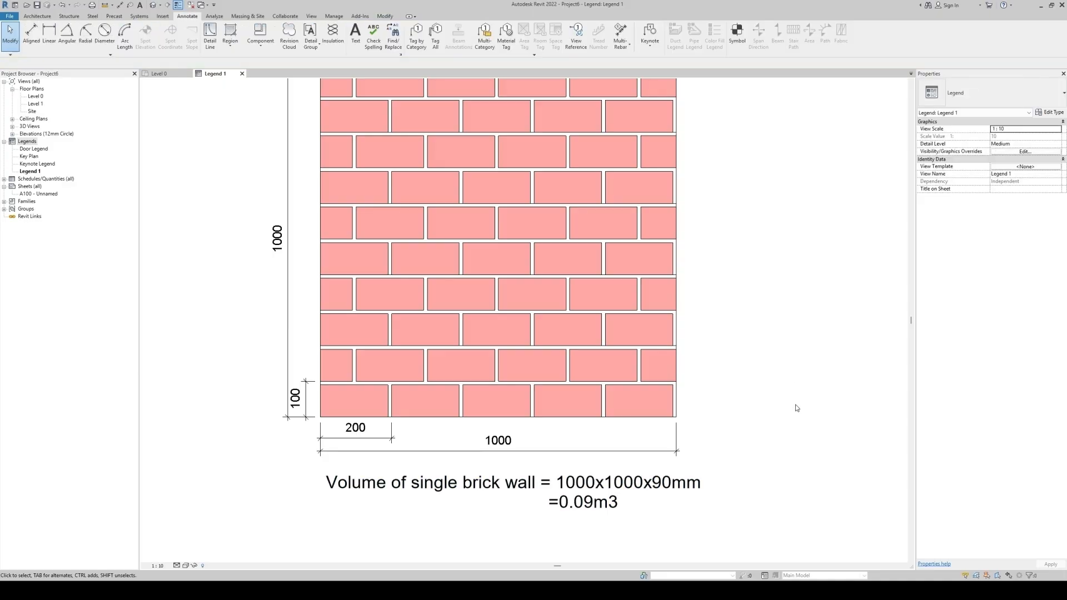
scroll(422, 395, down, 3)
scroll(617, 302, down, 3)
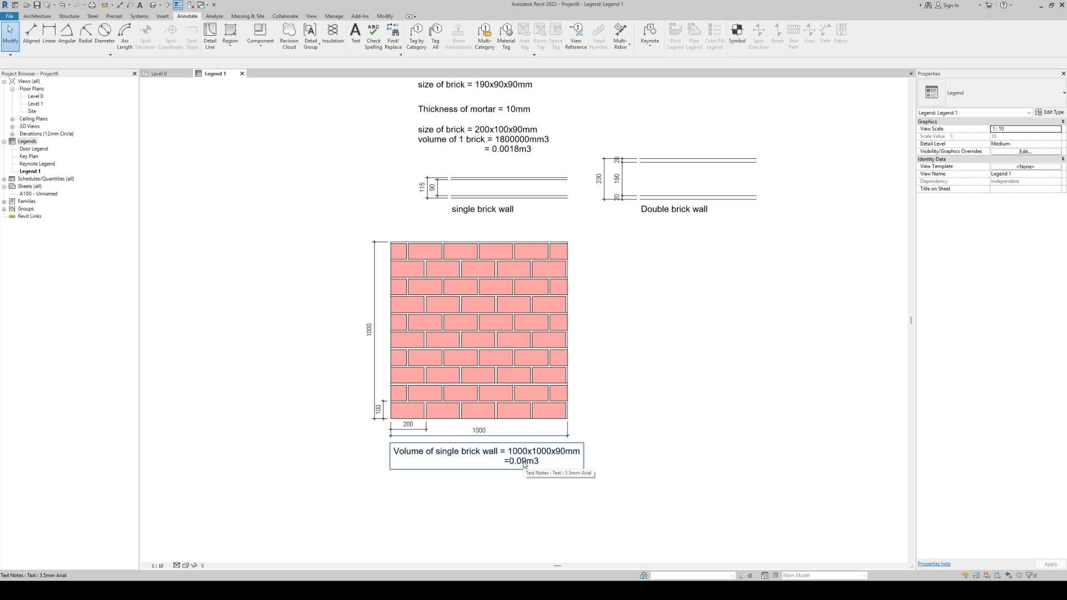
click(511, 149)
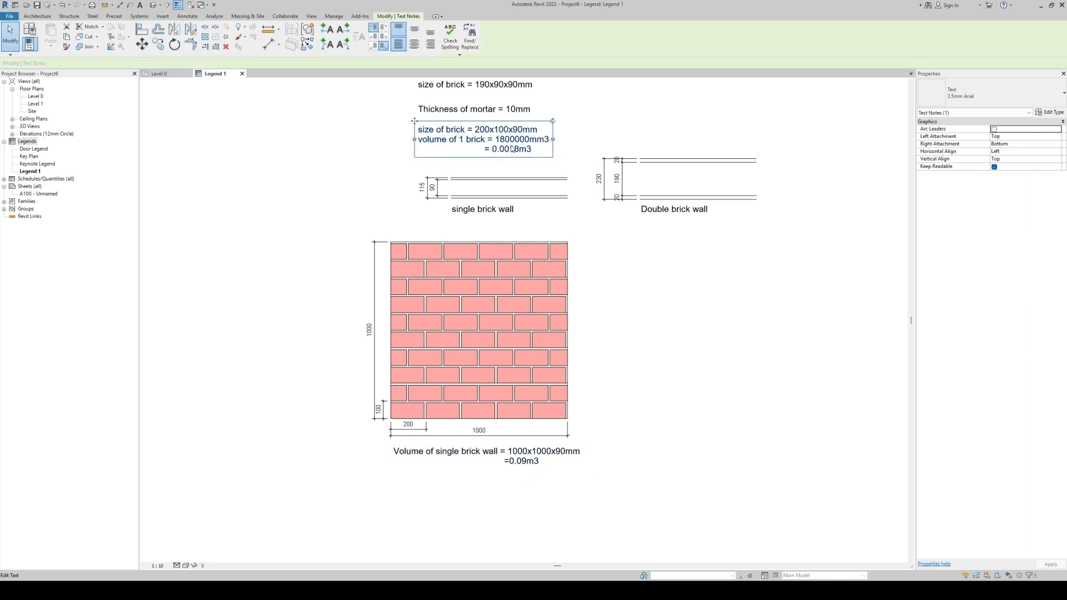
double_click(521, 139)
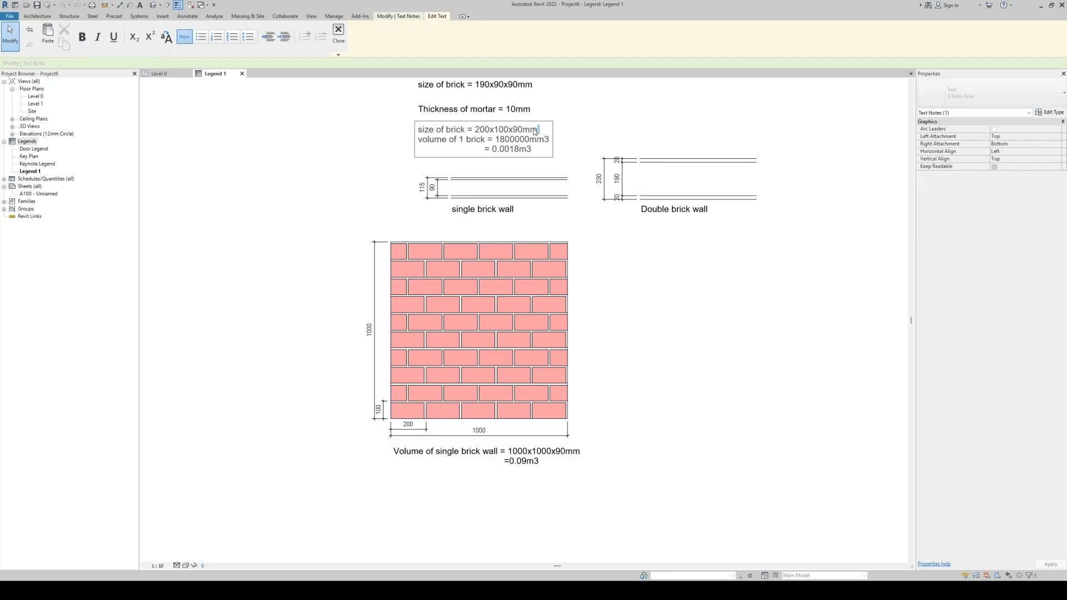
drag(538, 131, 394, 135)
click(434, 142)
click(376, 168)
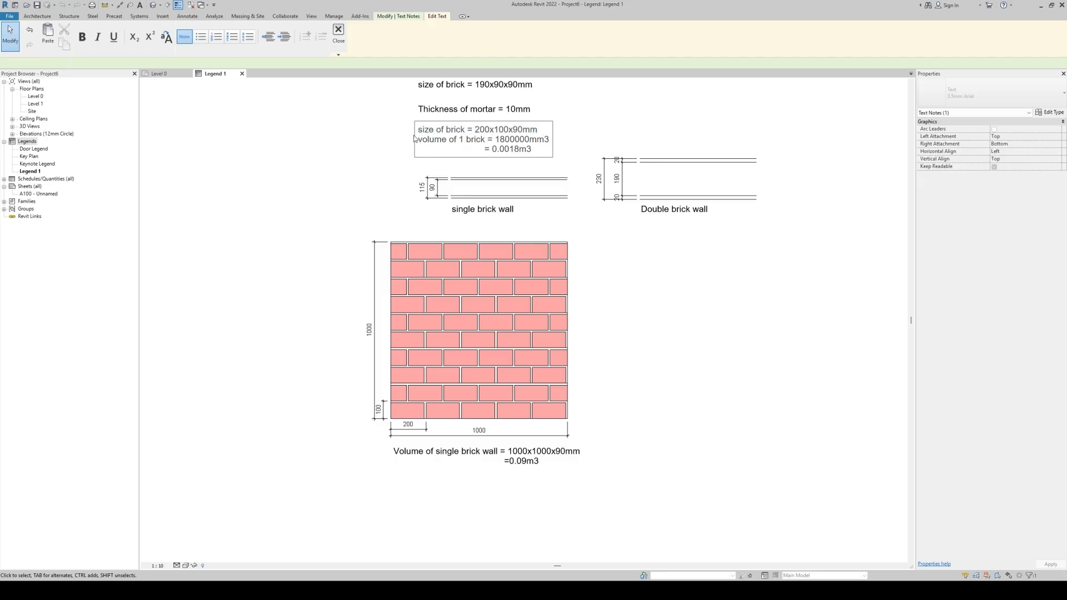
Step: Copy the 200x100x90mm brick size and volume note to below the single brick wall volume note
ctrl+drag(414, 120, 395, 472)
click(673, 514)
middle_drag(648, 463, 654, 352)
scroll(483, 395, up, 3)
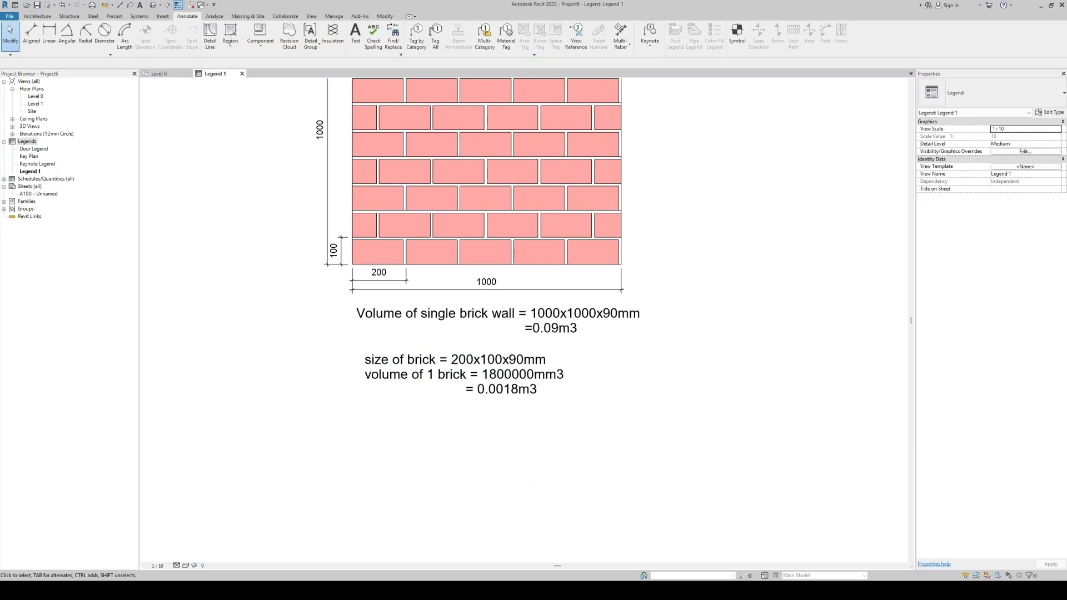
Step: Switch to Calculator and divide the 0.09 wall volume by the 0.0018 volume of one brick
drag(686, 293, 752, 227)
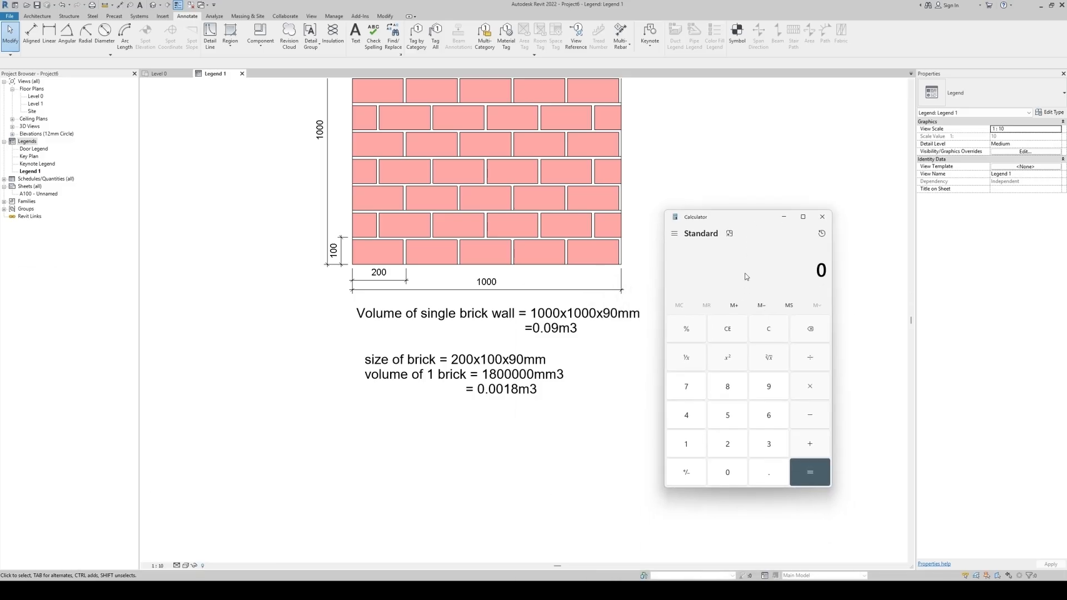
text(.09 ÷ 0.0018)
key(Return)
click(857, 330)
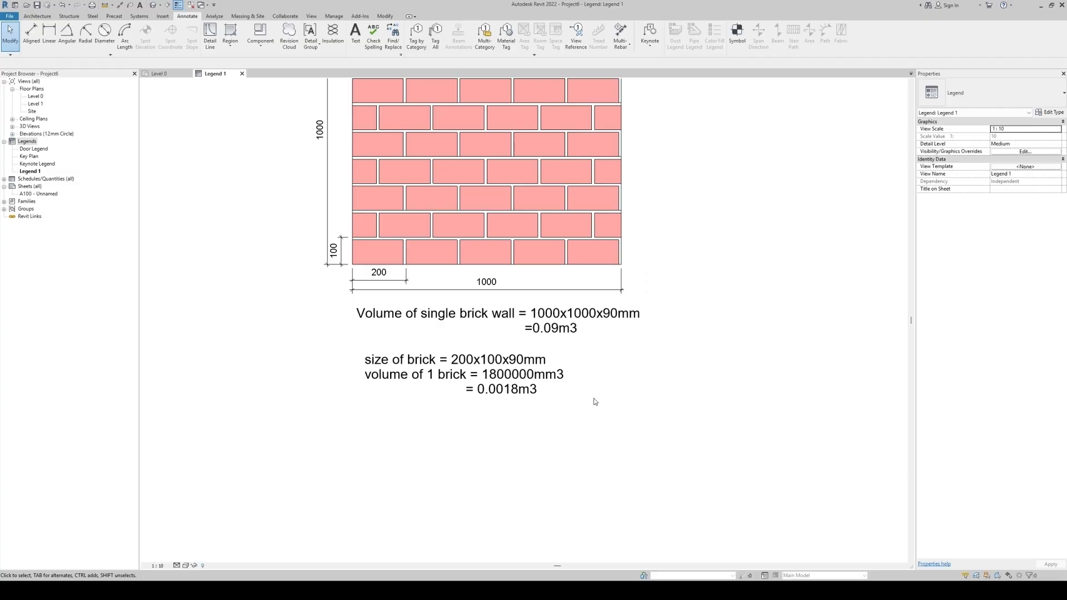
Step: Copy the lower brick size and volume note up to the top edge of the brick-filled square
middle_drag(550, 222, 550, 319)
click(486, 469)
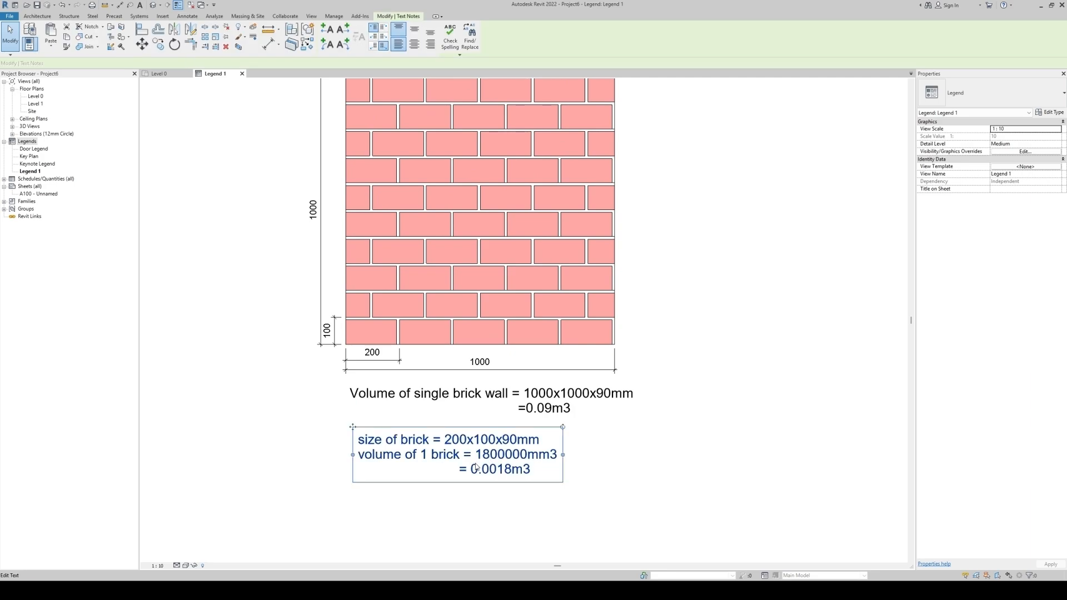
scroll(489, 461, down, 2)
ctrl+drag(492, 435, 502, 181)
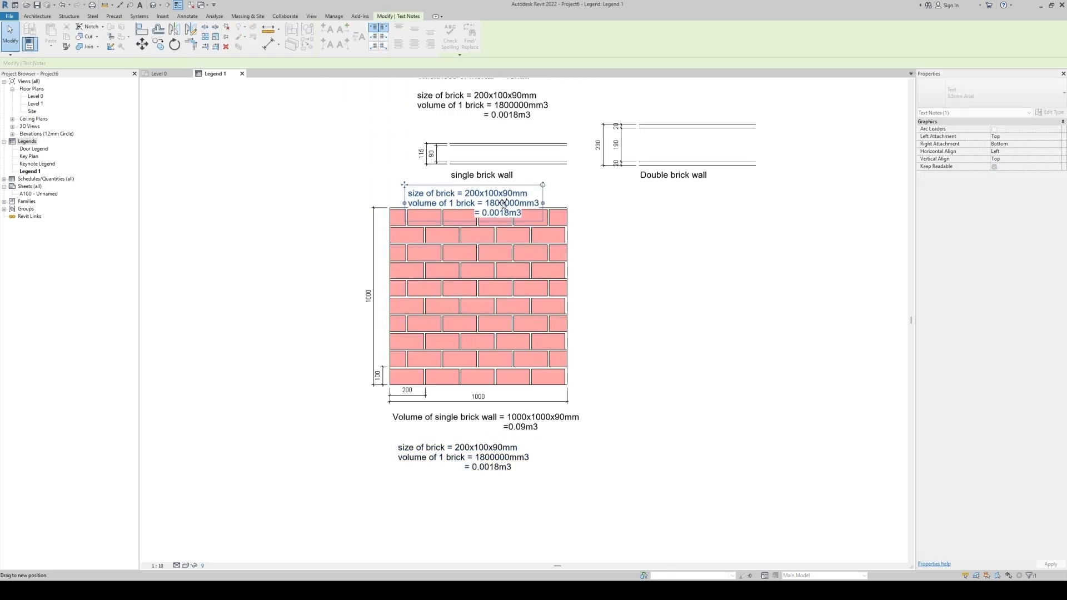
Step: Replace the text of the copied brick volume note above the brick-filled square with "50 bricks"
double_click(544, 230)
key(BackSpace)
text(5)
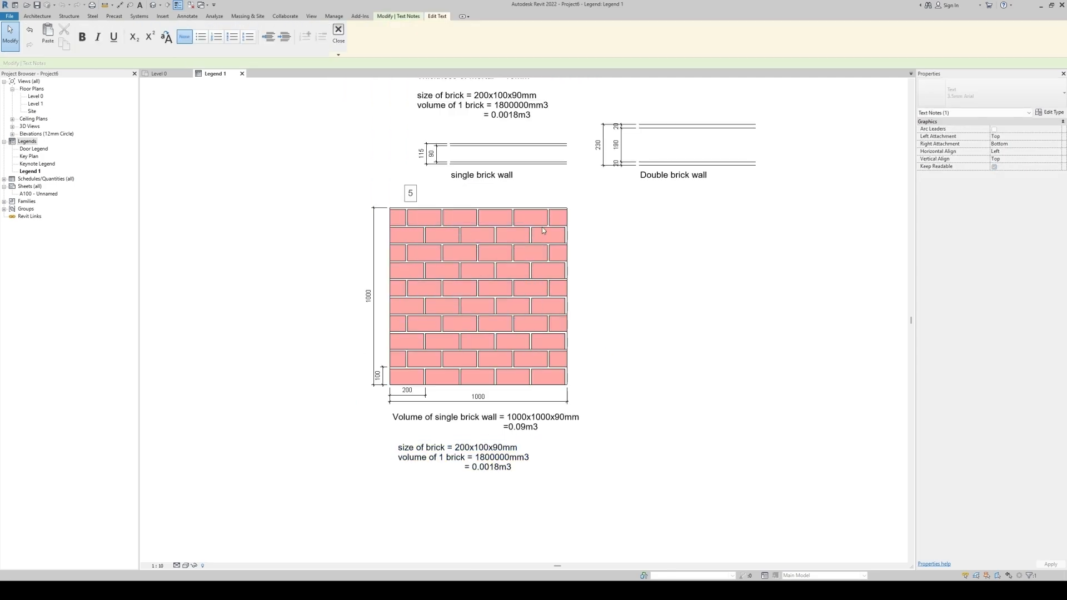
text(0 bricks)
click(649, 336)
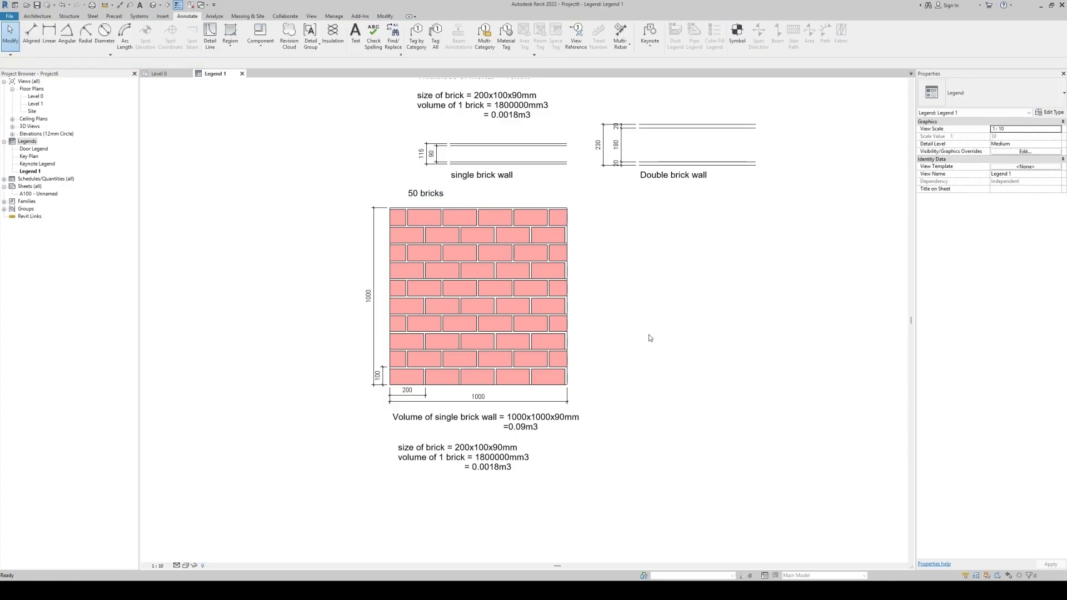
Step: Count the bricks in the two lowest courses of the square by selecting the full bricks one after another
scroll(443, 367, up, 1)
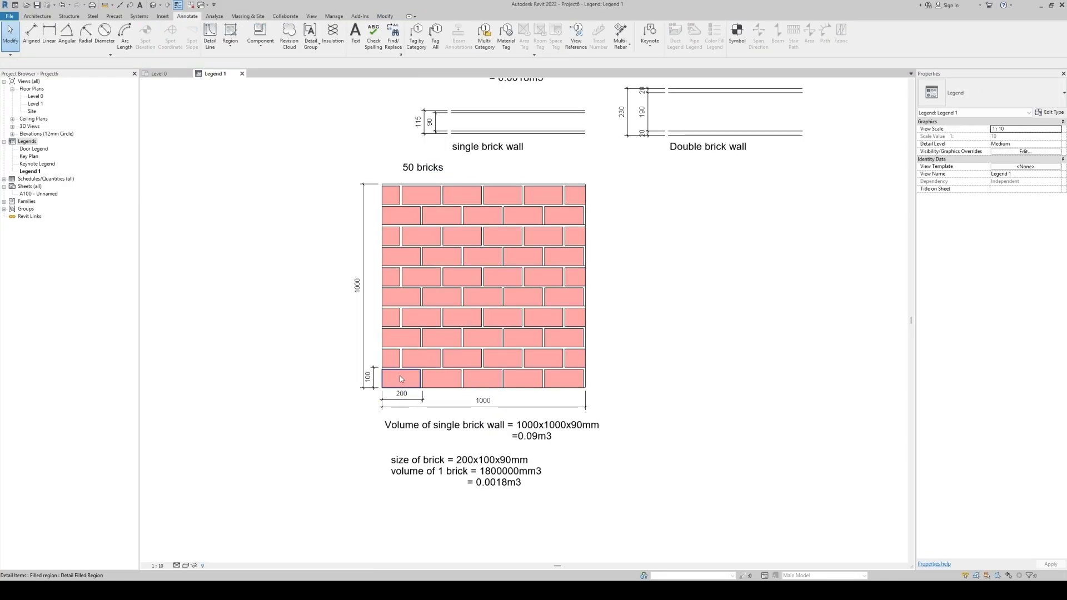
click(401, 377)
ctrl+click(441, 379)
ctrl+click(480, 381)
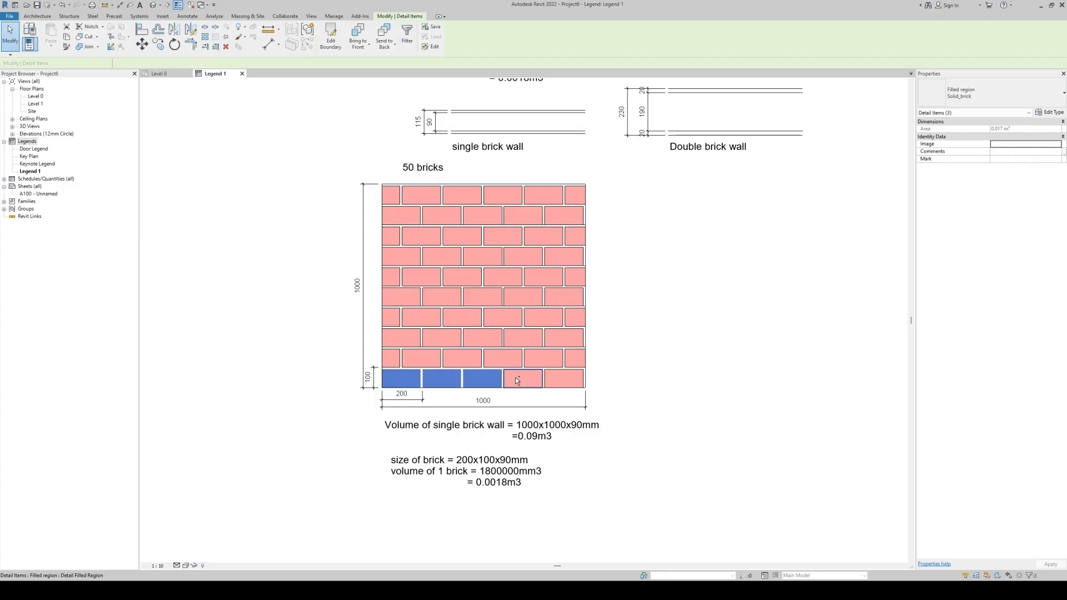
ctrl+click(522, 378)
ctrl+click(555, 378)
click(551, 358)
ctrl+click(503, 358)
ctrl+click(462, 359)
ctrl+click(422, 359)
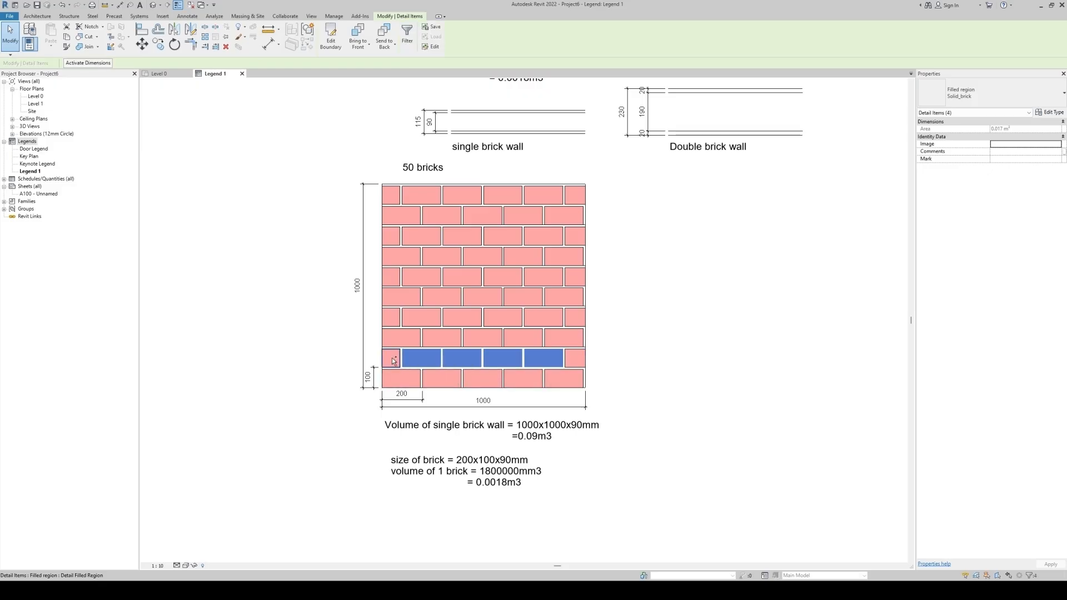
key(Escape)
Step: Check the widths of the cut bricks at both ends of the second-lowest course with temporary aligned dimensions
scroll(402, 368, up, 3)
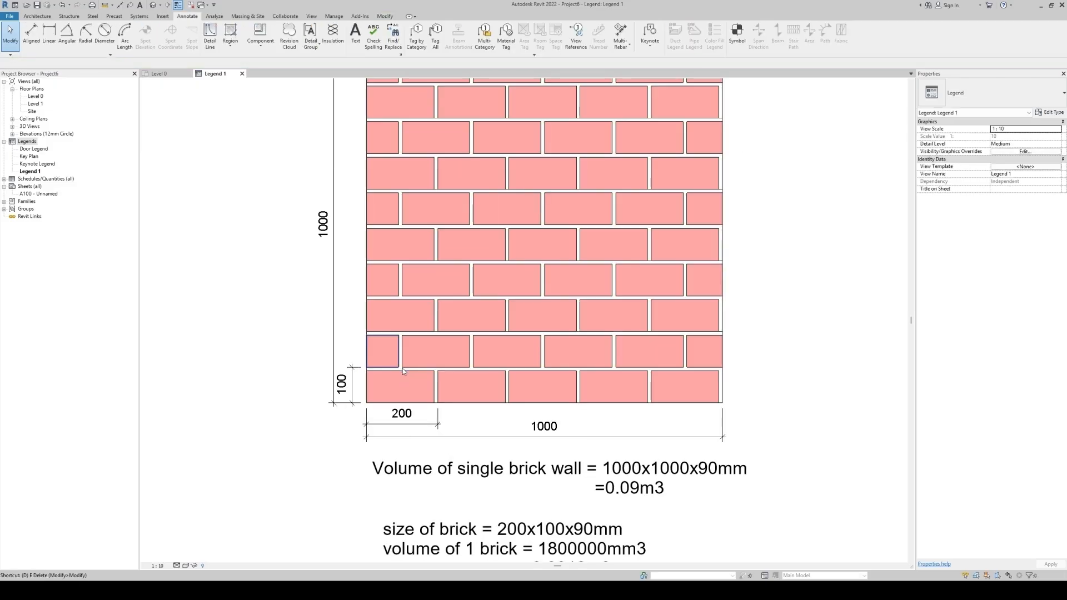
key(i)
click(399, 352)
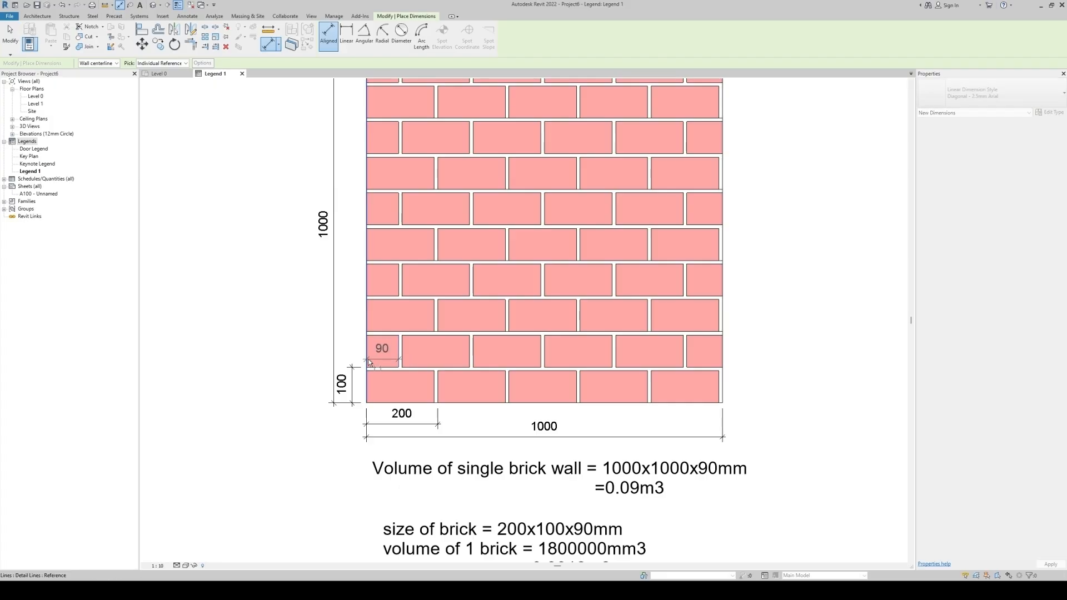
key(Escape)
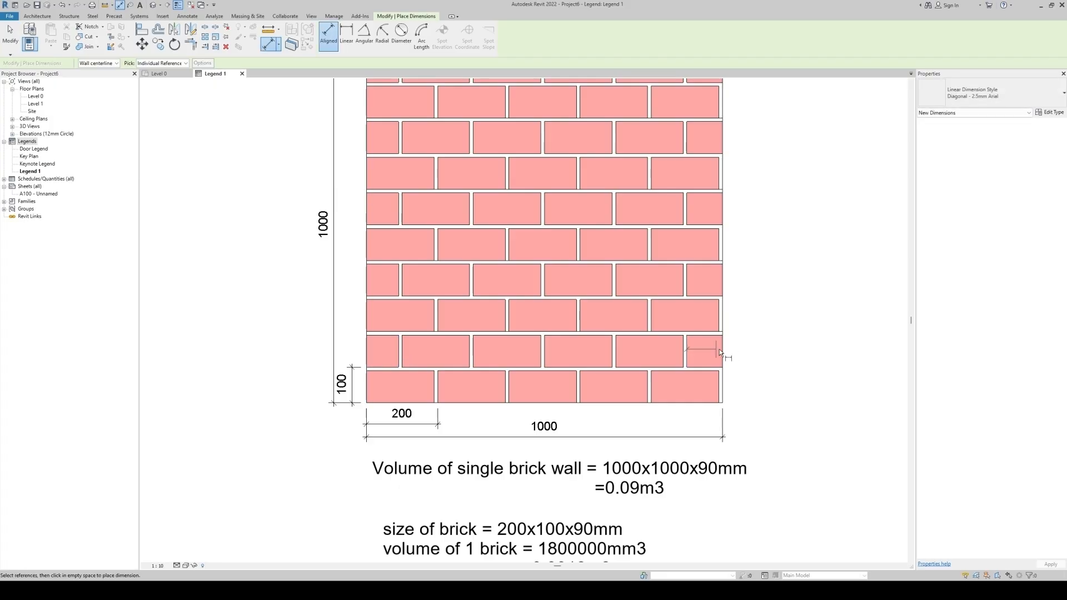
key(Escape)
scroll(655, 366, down, 1)
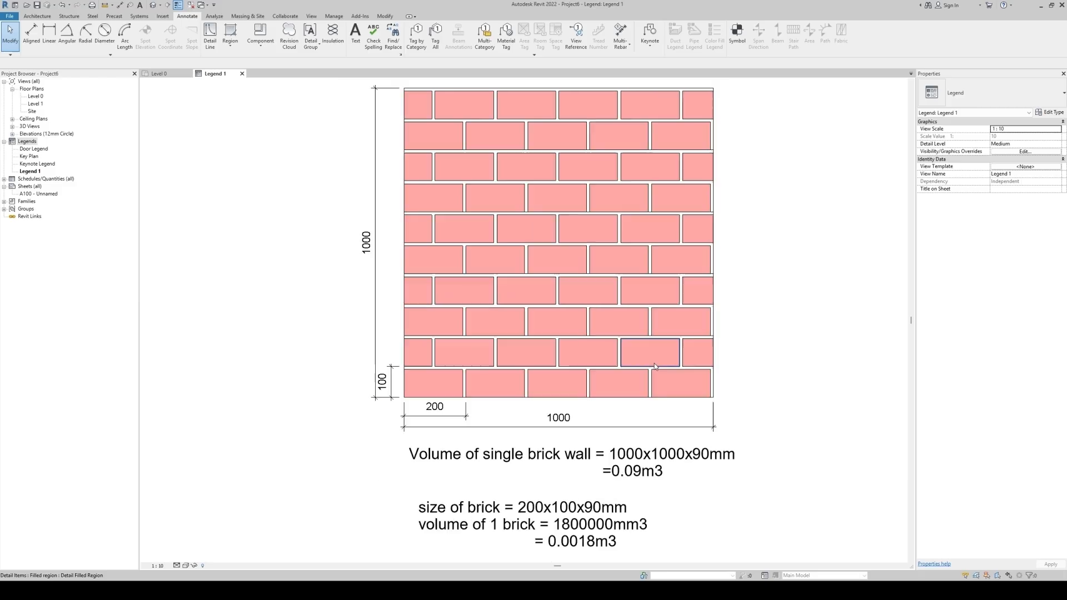
scroll(655, 364, down, 1)
middle_drag(692, 353, 692, 374)
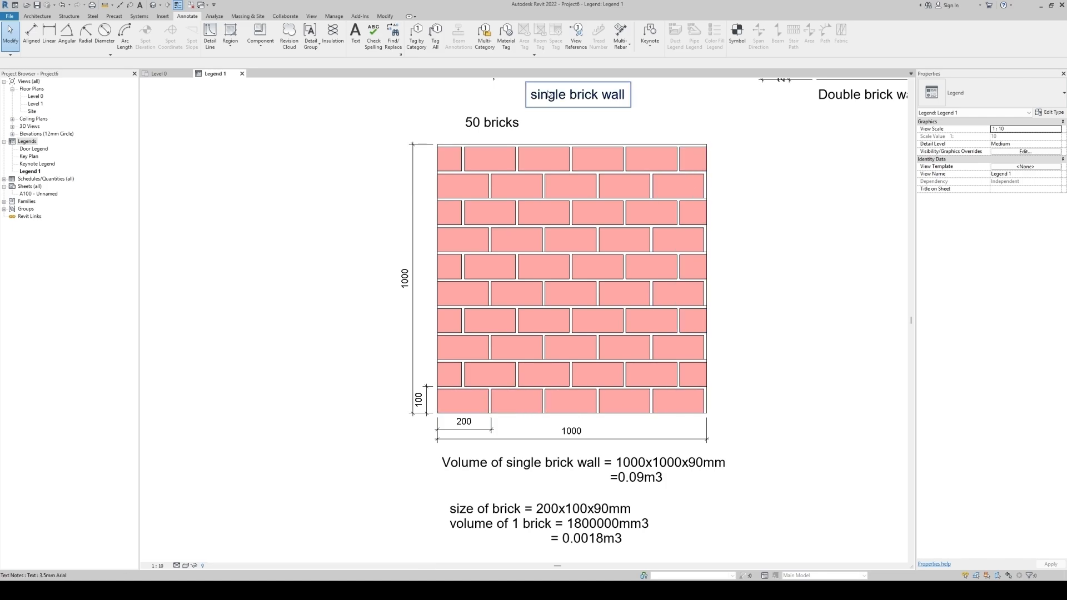
scroll(442, 390, down, 2)
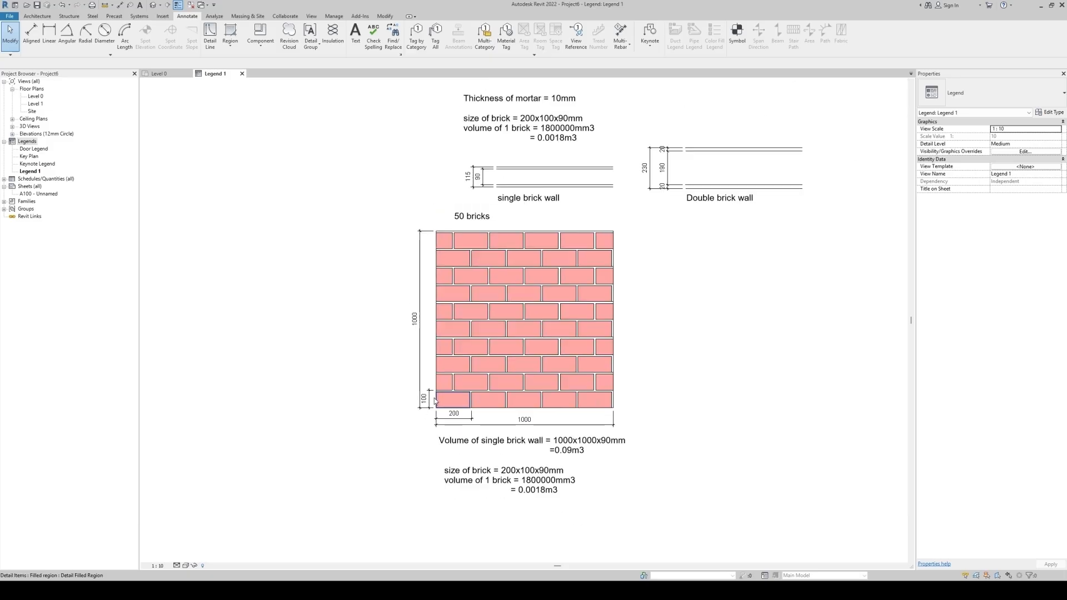
middle_drag(700, 355, 674, 374)
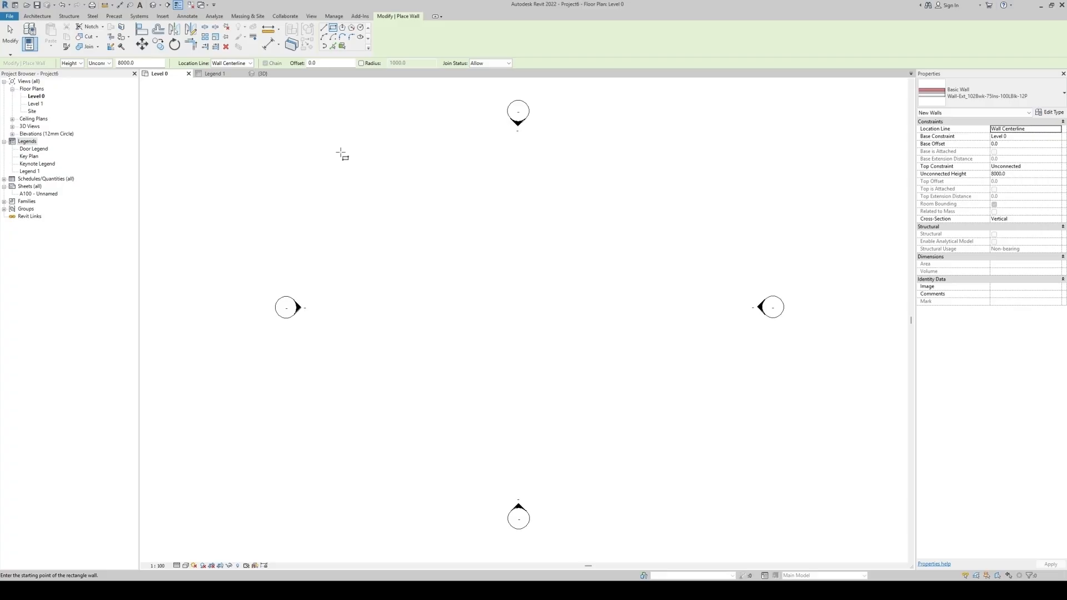
Step: Draw a straight horizontal wall about 4300 mm long between the elevation markers on the Level 0 plan
click(323, 28)
click(440, 333)
click(517, 333)
key(Escape)
key(Escape)
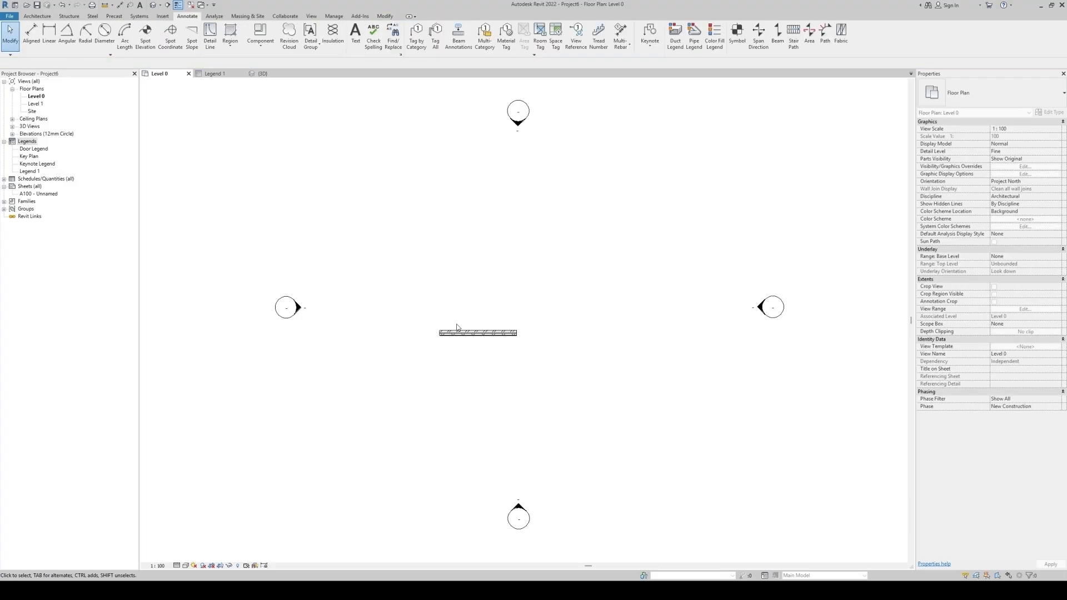
Step: Set the length of the new wall to 1000 mm
scroll(457, 325, up, 3)
click(499, 349)
click(509, 308)
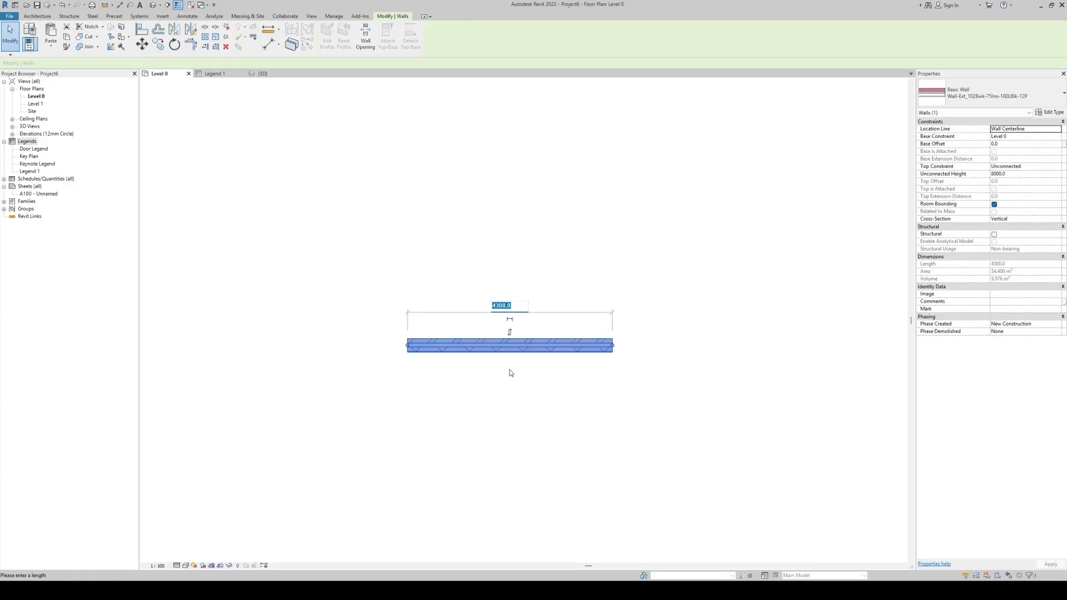
text(10)
key(Return)
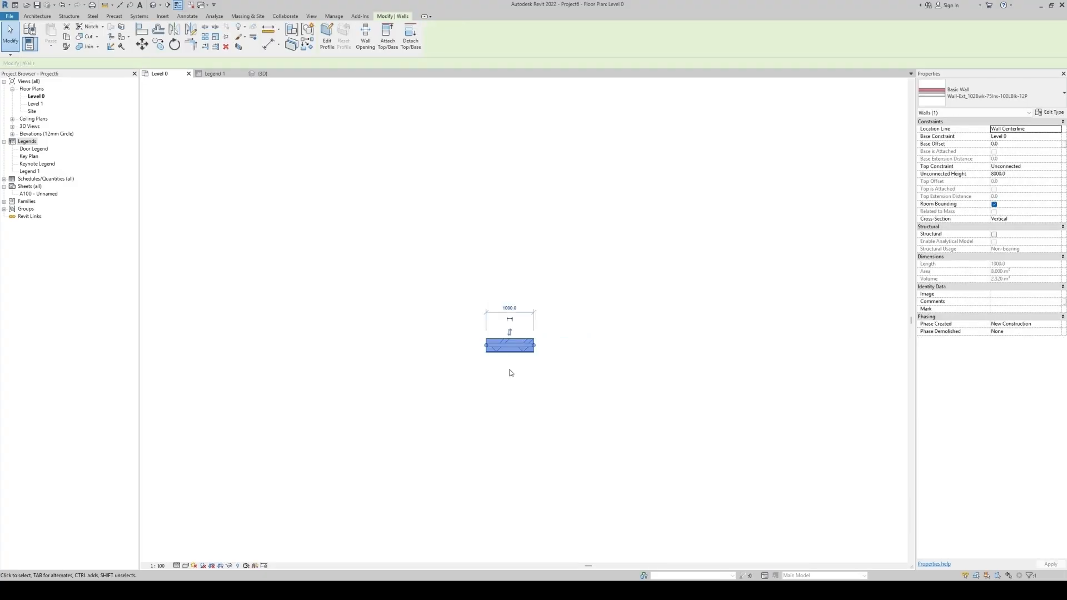
click(510, 372)
Step: Open the 3D view and set the wall's unconnected height to 1000 mm
click(154, 8)
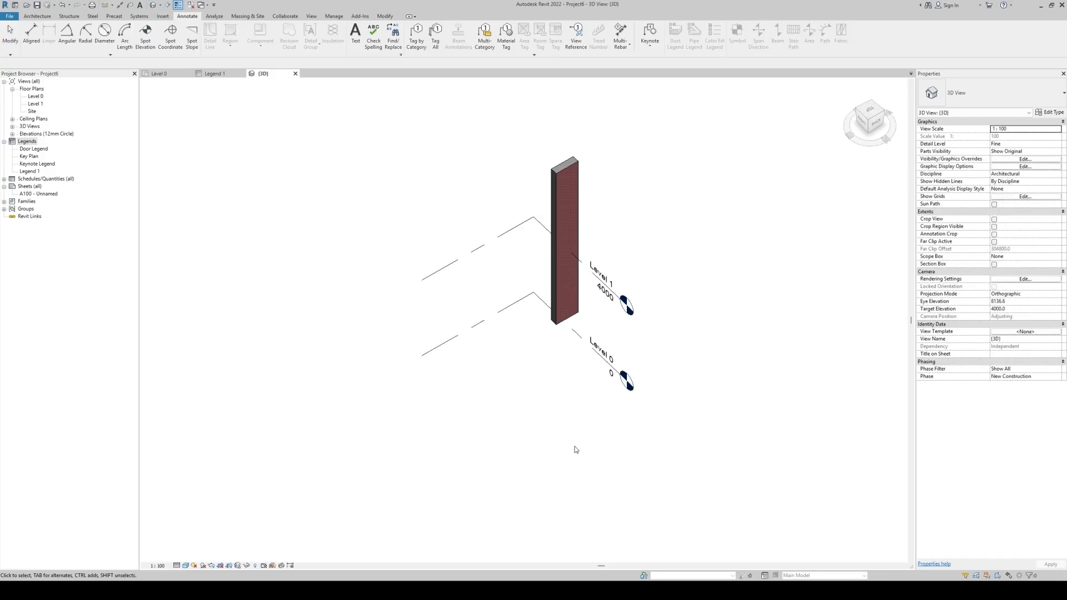
click(569, 231)
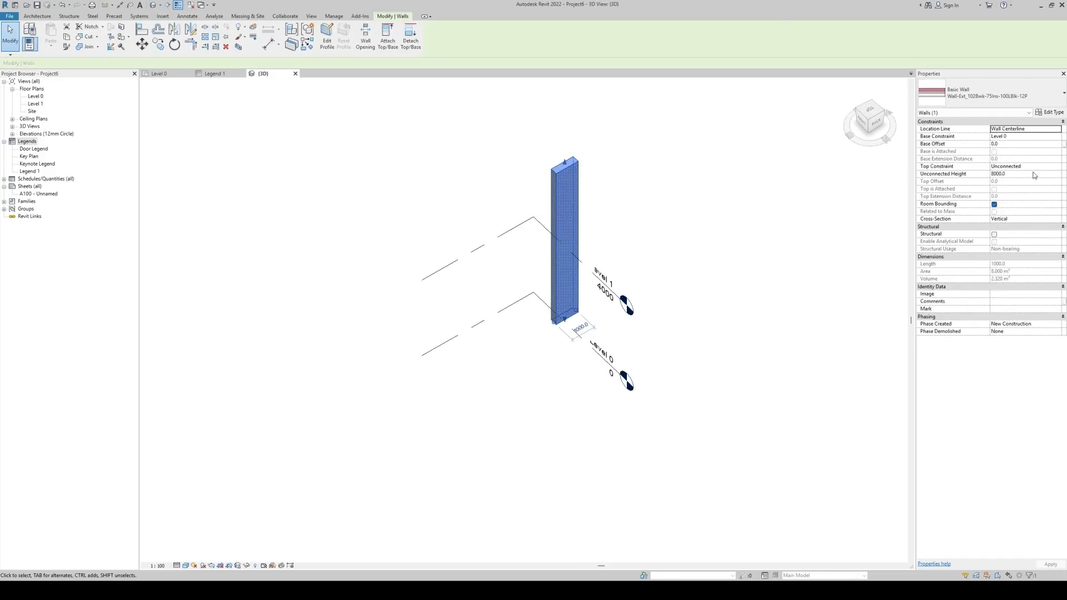
click(1028, 175)
text(1)
scroll(612, 286, up, 5)
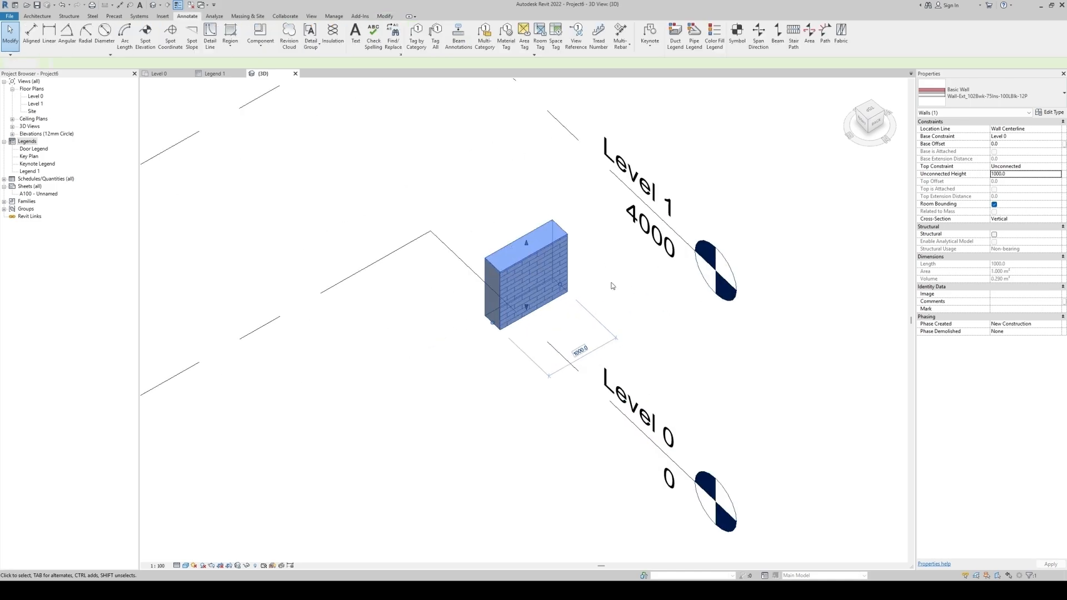
scroll(586, 175, up, 3)
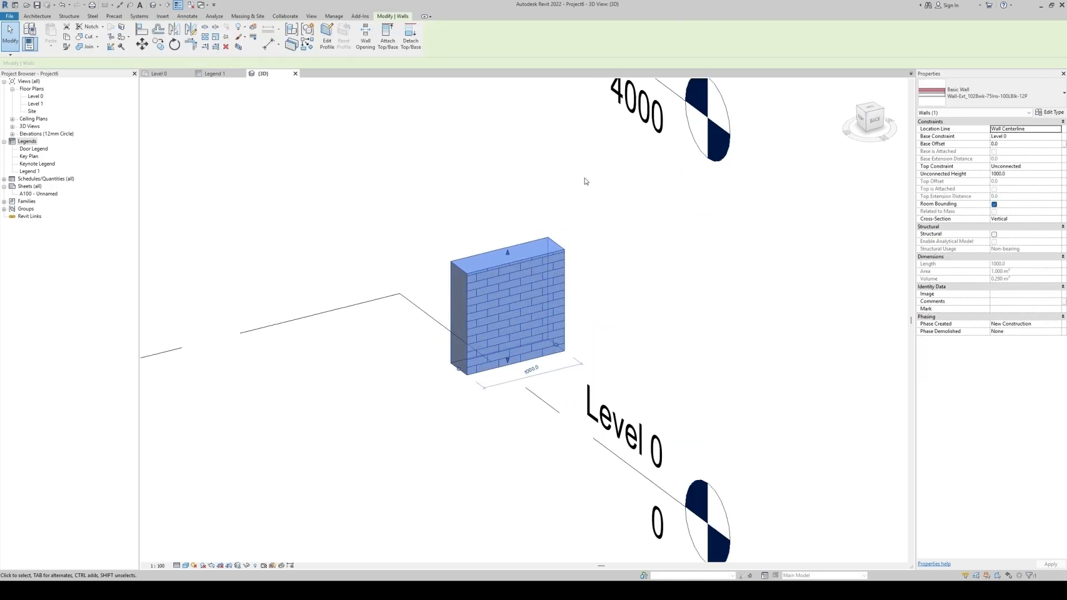
scroll(586, 181, up, 1)
click(612, 219)
Step: Duplicate the wall's type under the name "115mm Wall"
click(483, 306)
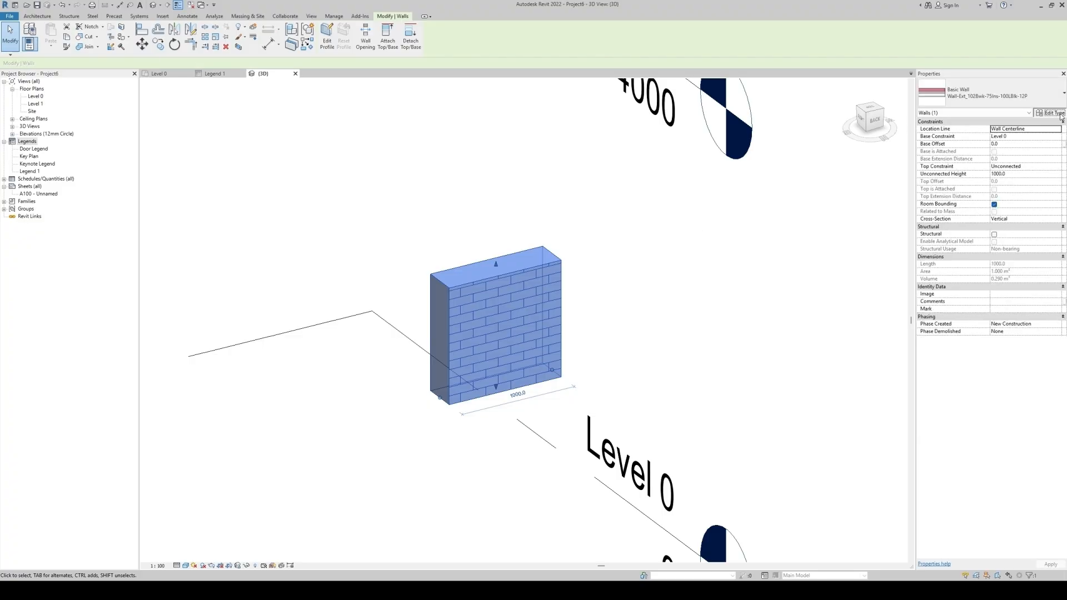
click(1061, 114)
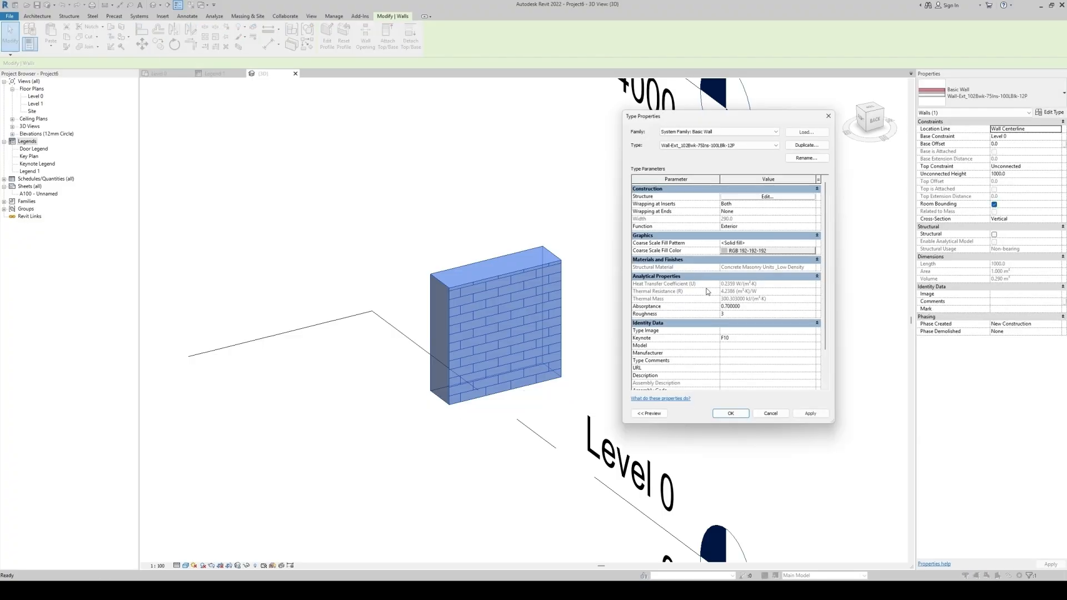
click(806, 145)
text(115mm Wall)
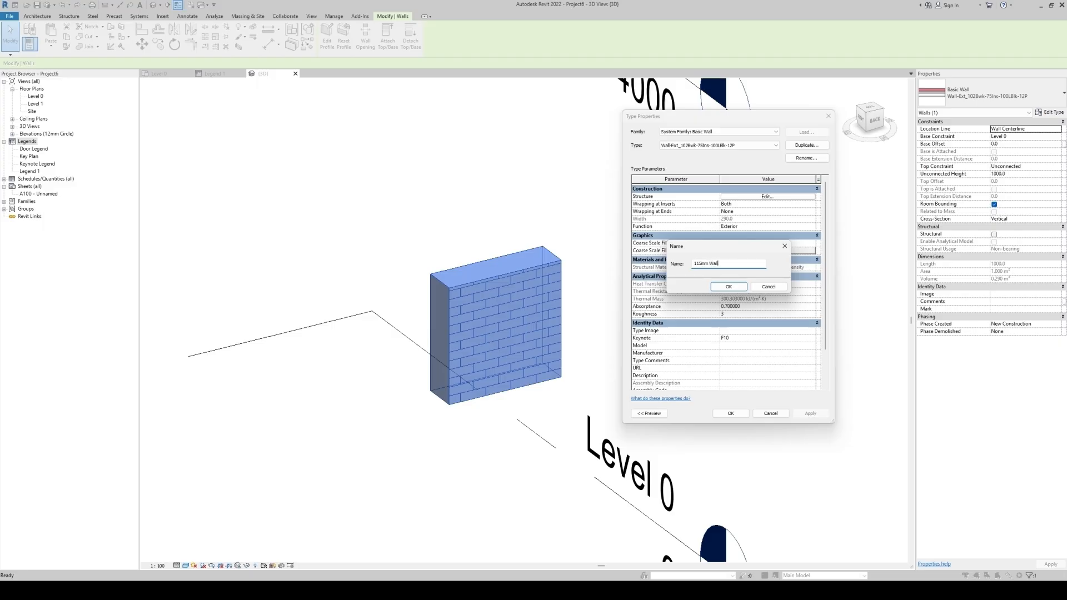
key(Return)
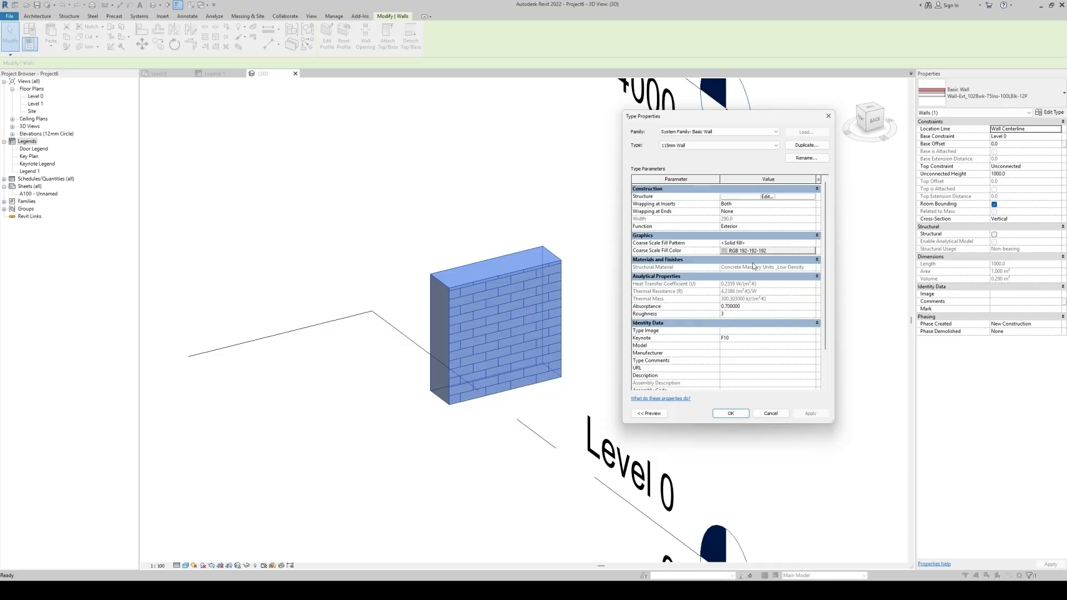
Step: In the 115mm Wall assembly, give the Structure layer the Brick, Common material and a thickness of 90 mm
click(780, 197)
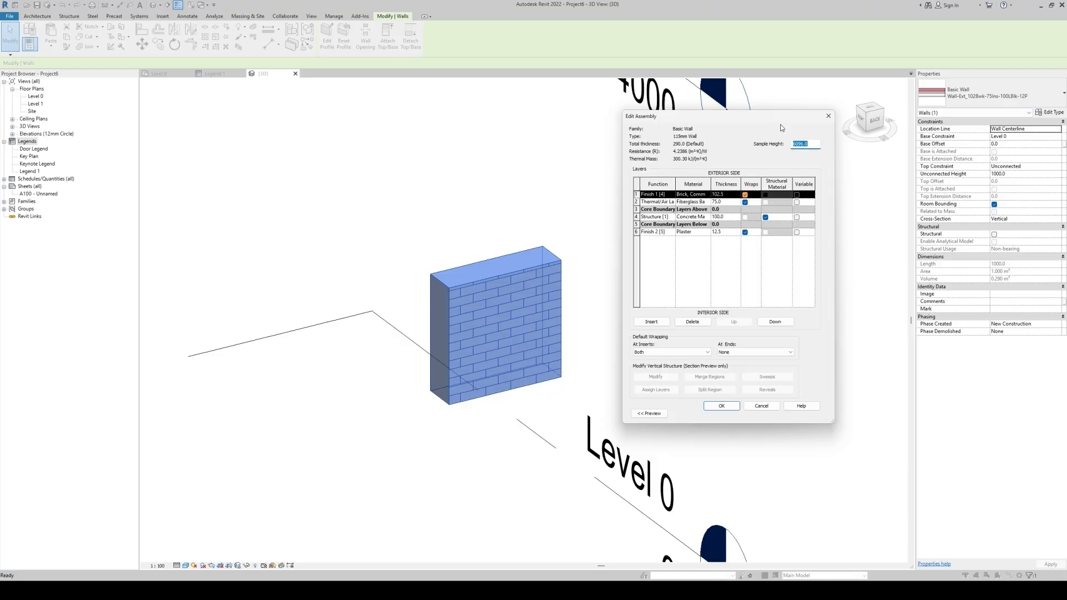
drag(774, 116, 485, 136)
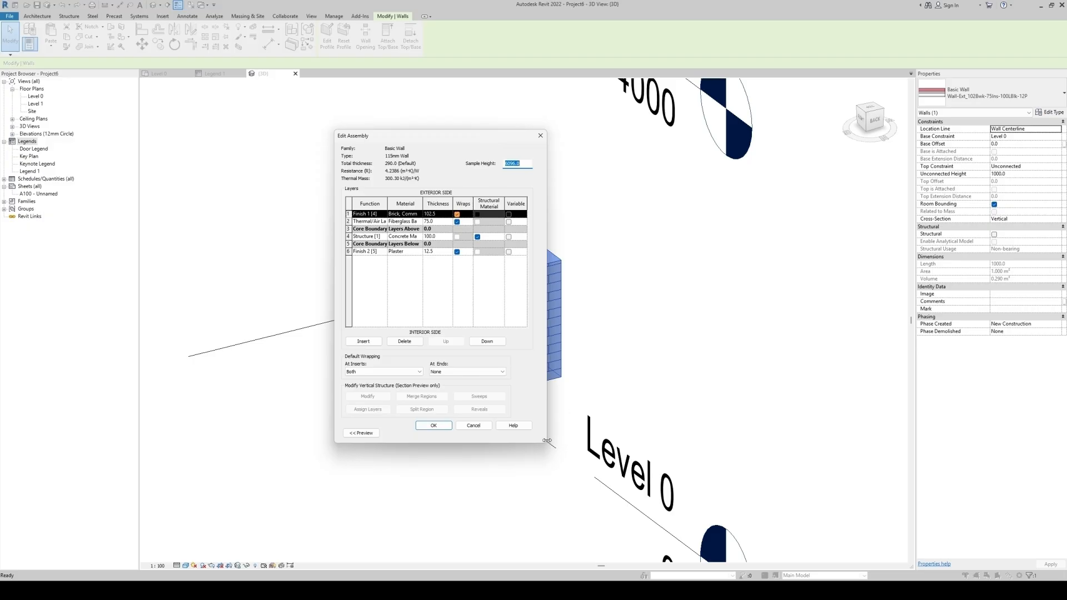
drag(546, 441, 745, 444)
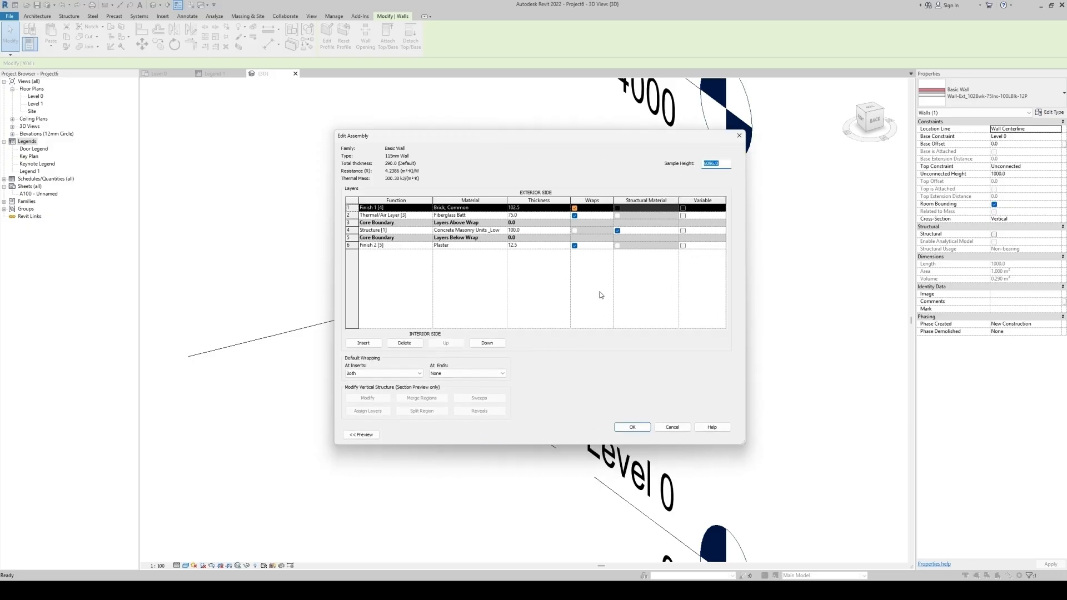
click(477, 211)
key(ctrl+c)
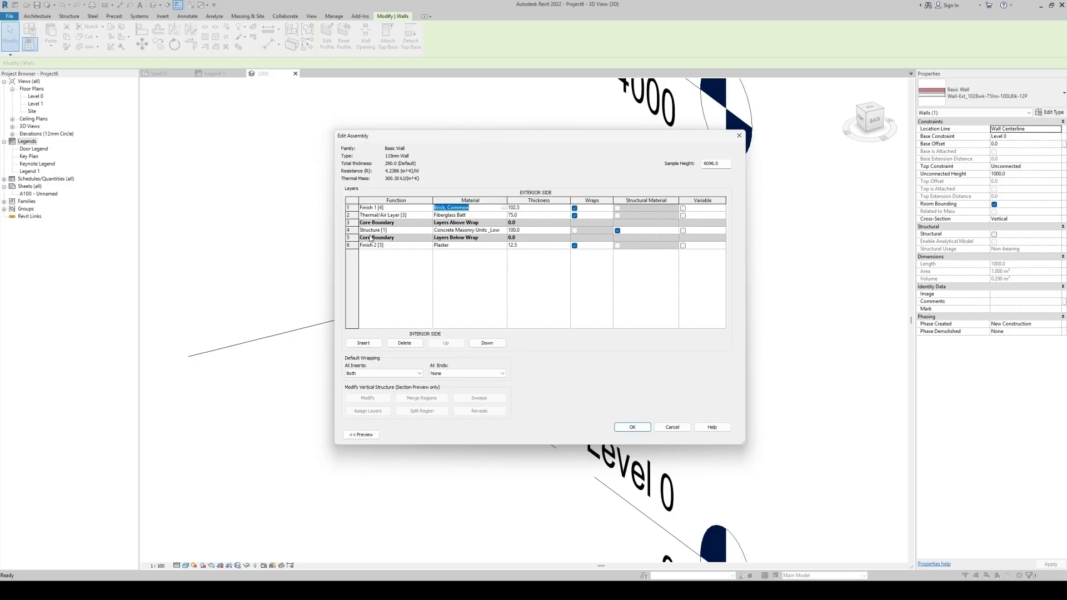
click(478, 231)
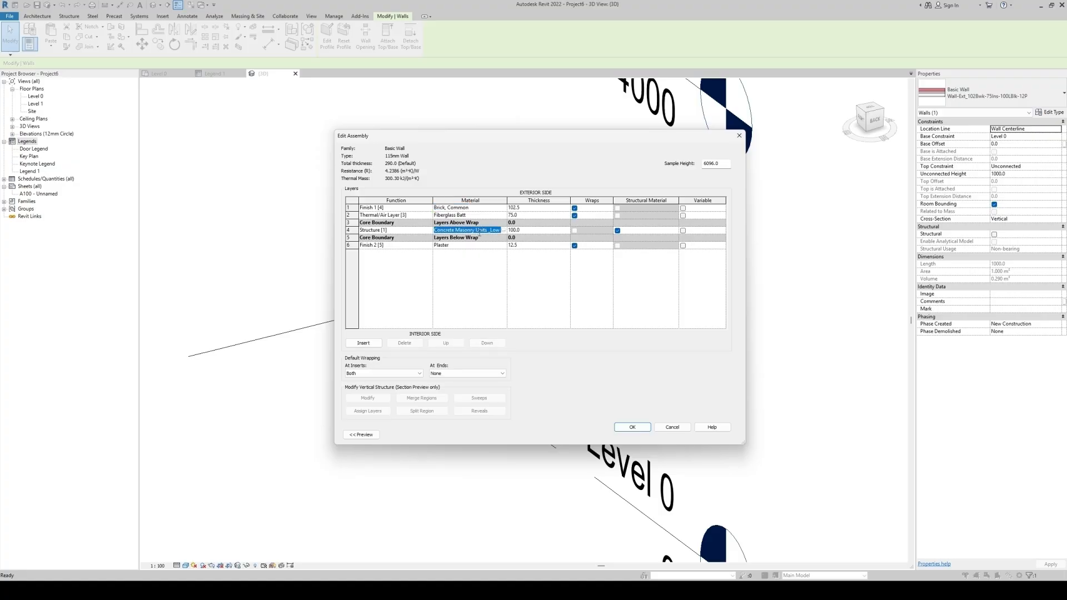
key(ctrl+v)
click(529, 231)
text(90)
Step: Set the Finish 1 layer's thickness to 12.5 mm and delete the Fiberglass Batt thermal layer
click(526, 209)
text(12)
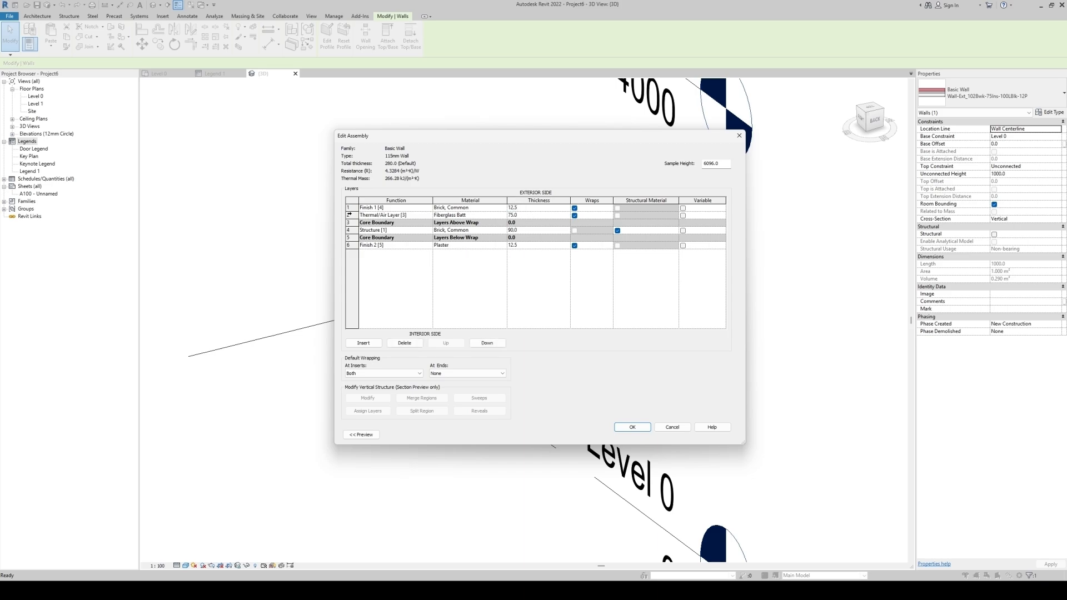
click(349, 214)
click(405, 343)
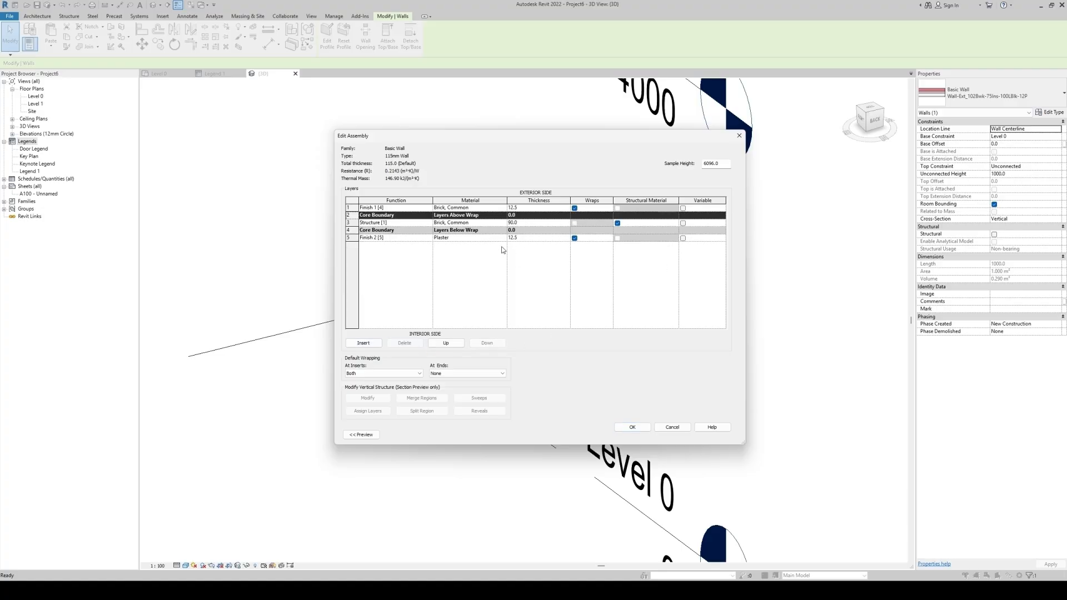
Step: Change the Finish 1 layer's material to Plaster and apply the 115mm Wall type to the wall
click(349, 207)
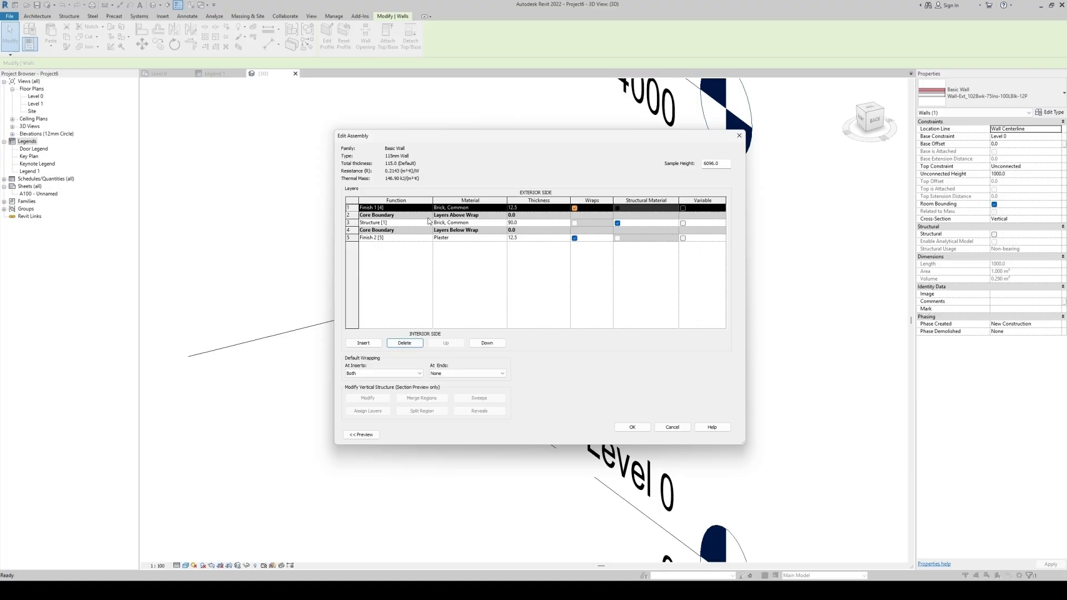
click(458, 238)
key(ctrl+c)
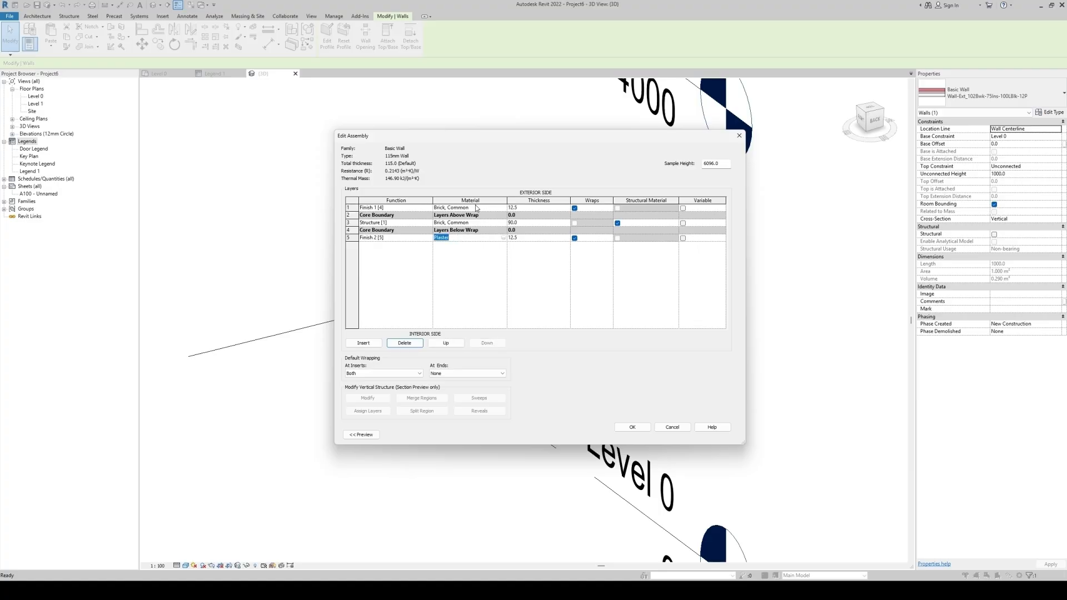
click(476, 208)
key(ctrl+v)
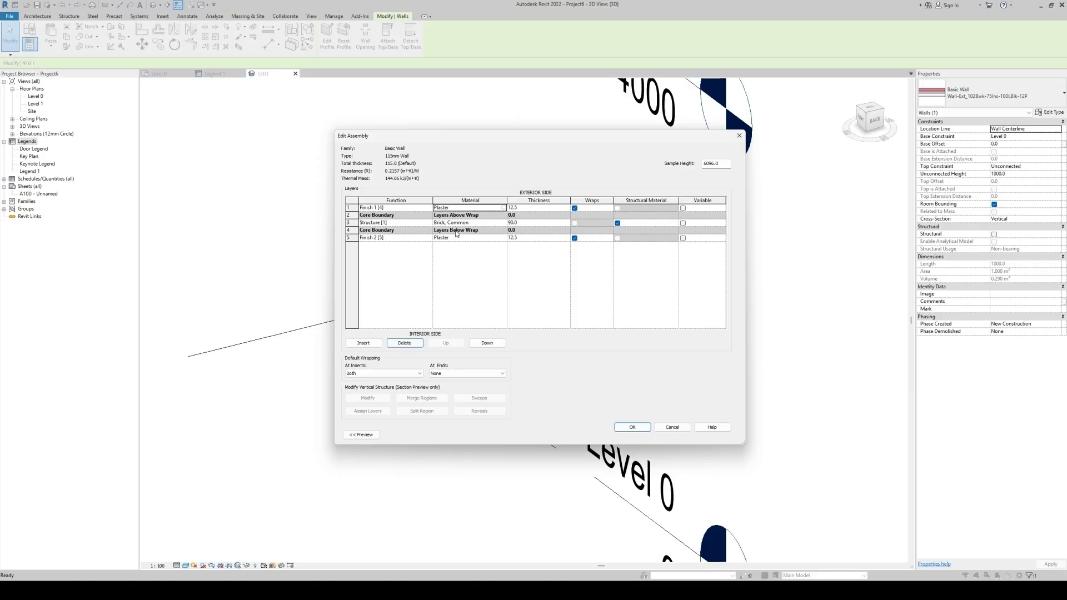
click(634, 428)
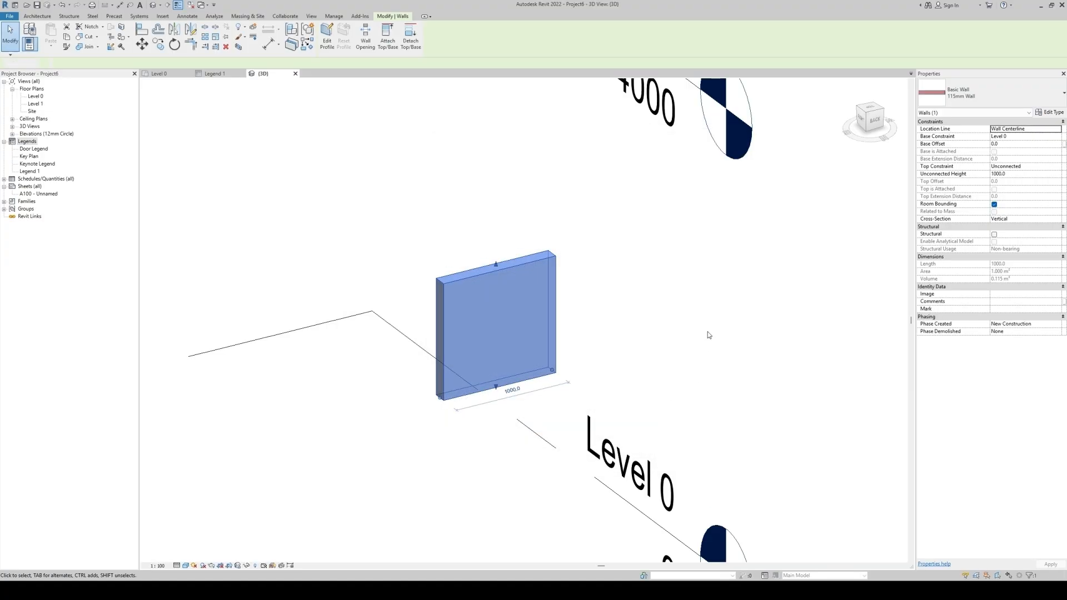
click(706, 334)
click(505, 306)
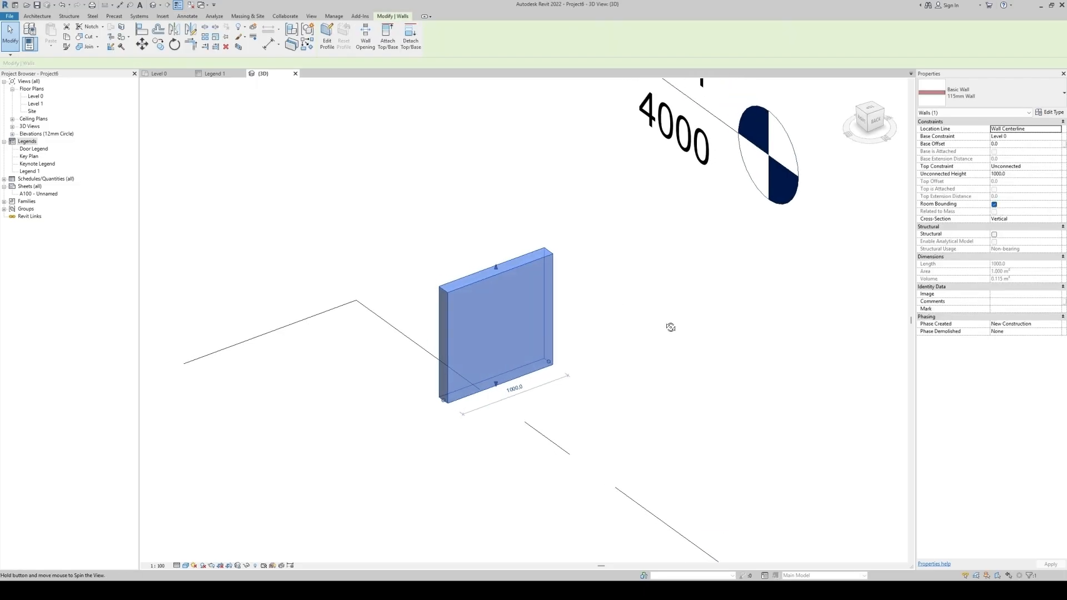
Step: Create a new material takeoff for the Walls category, named Wall Material Takeoff, with the New Construction phase
click(669, 326)
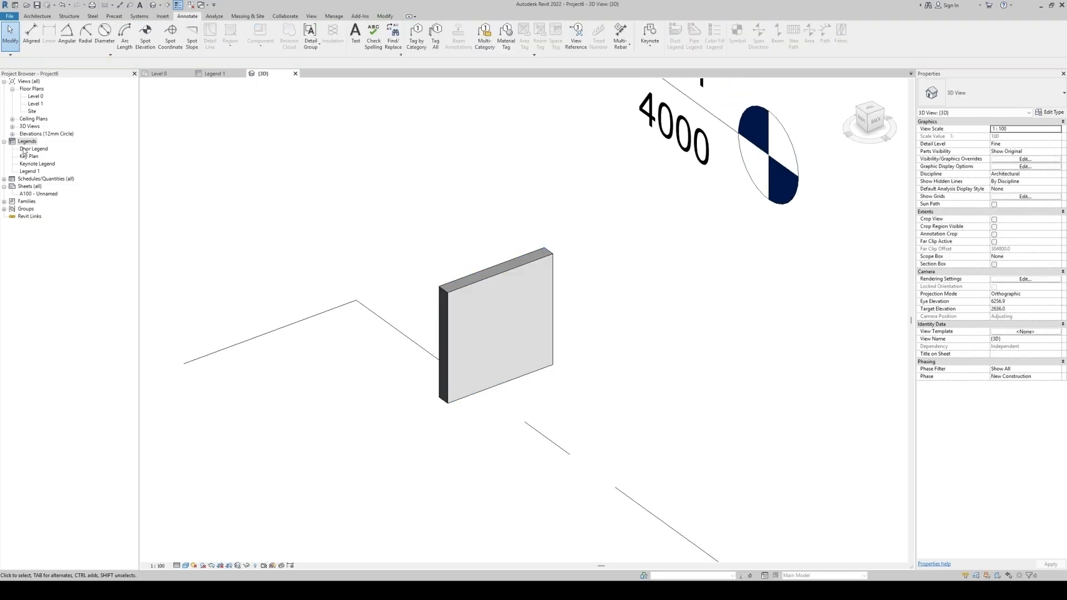
right_click(25, 178)
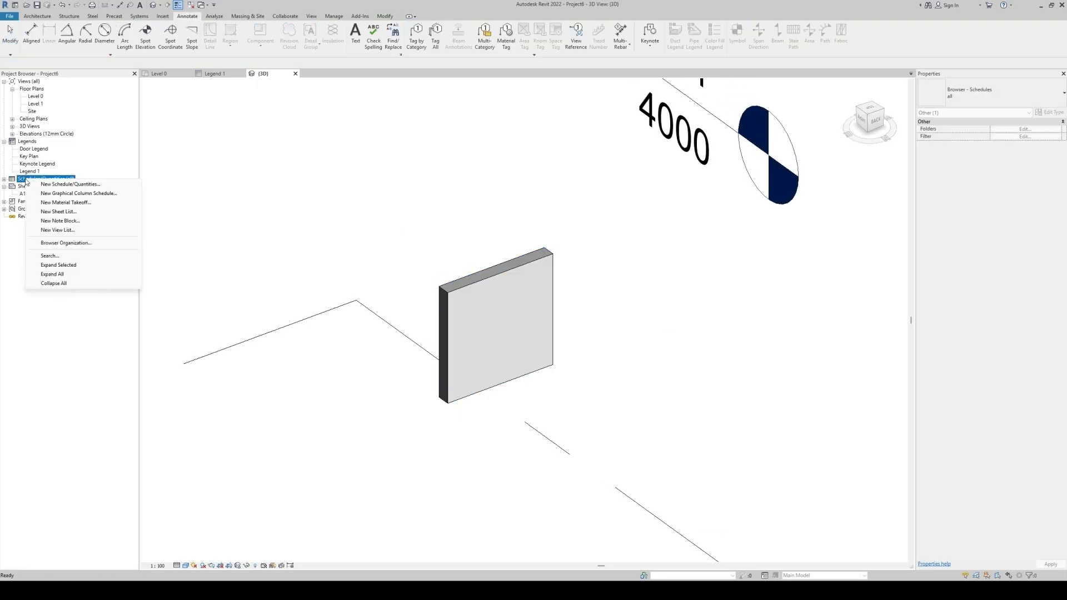
click(66, 203)
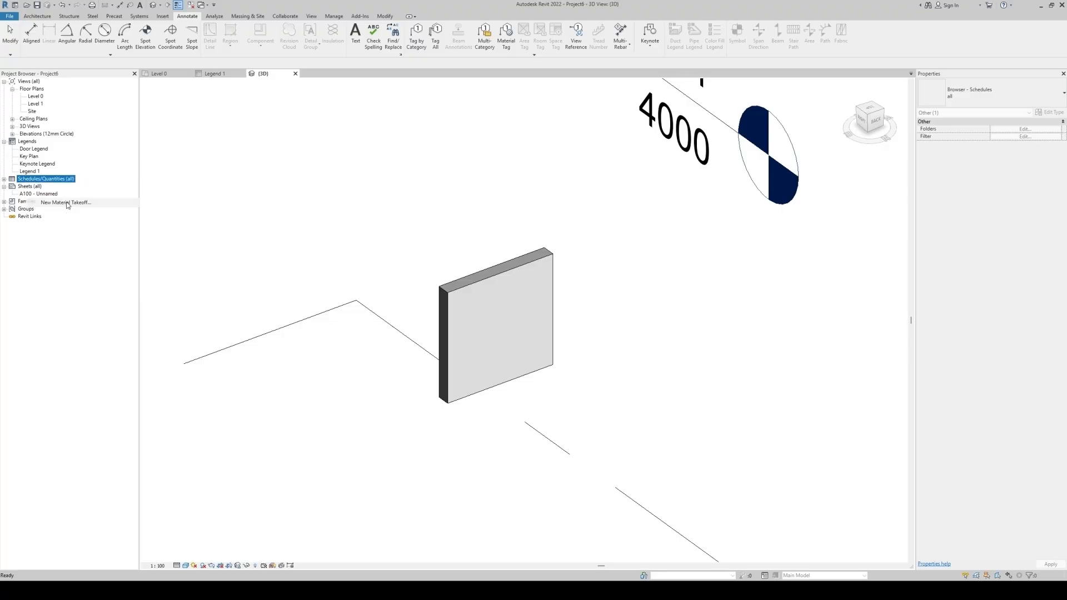
key(w)
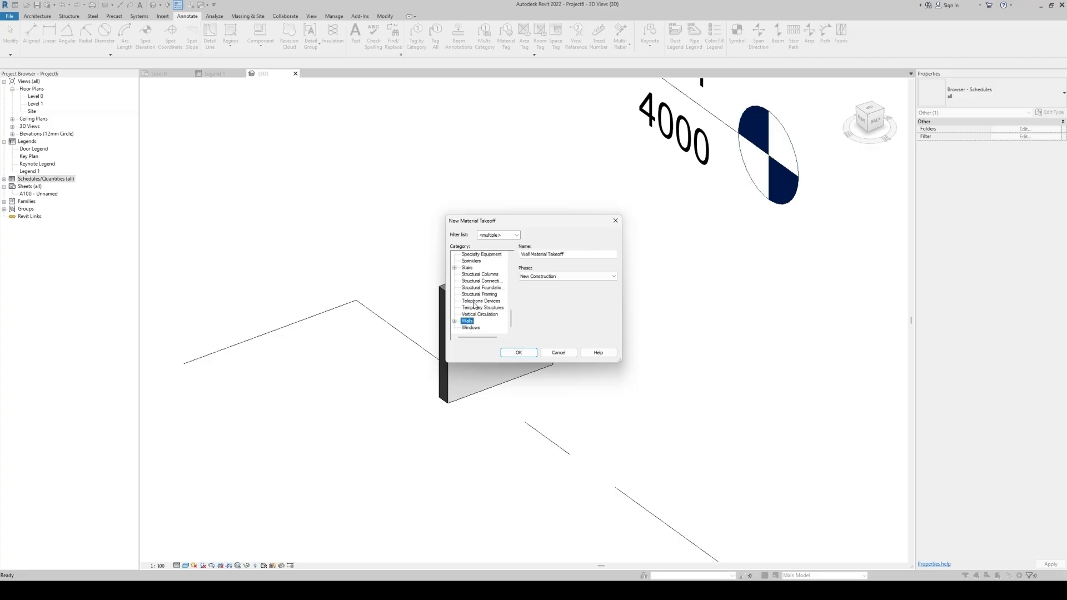
click(528, 356)
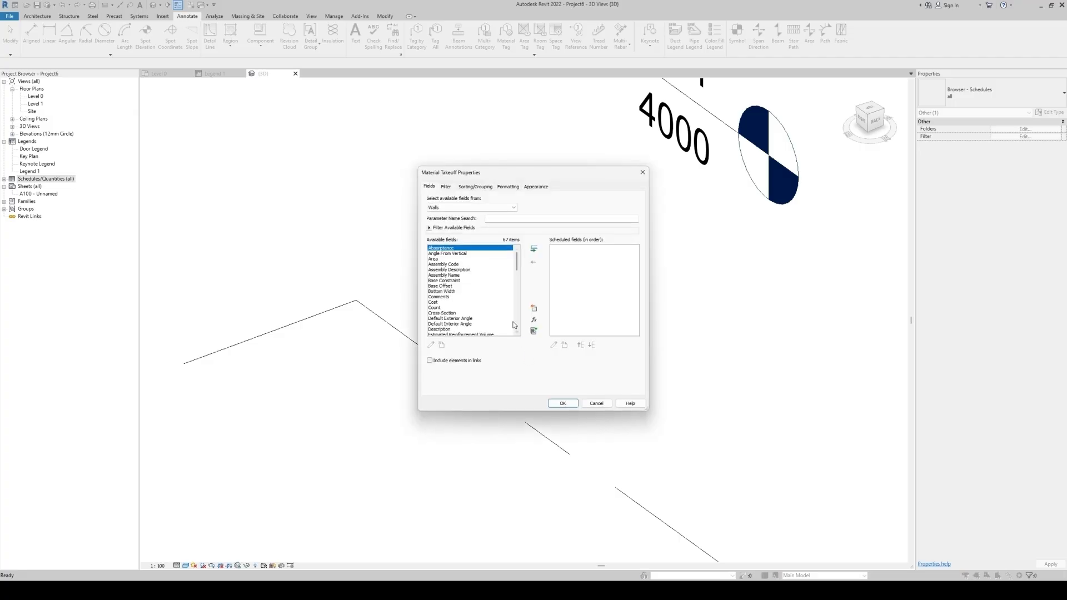
Step: Add the Type, Material: Name and Material: Volume fields to the wall material takeoff, in that order
click(445, 293)
key(t)
scroll(477, 293, down, 5)
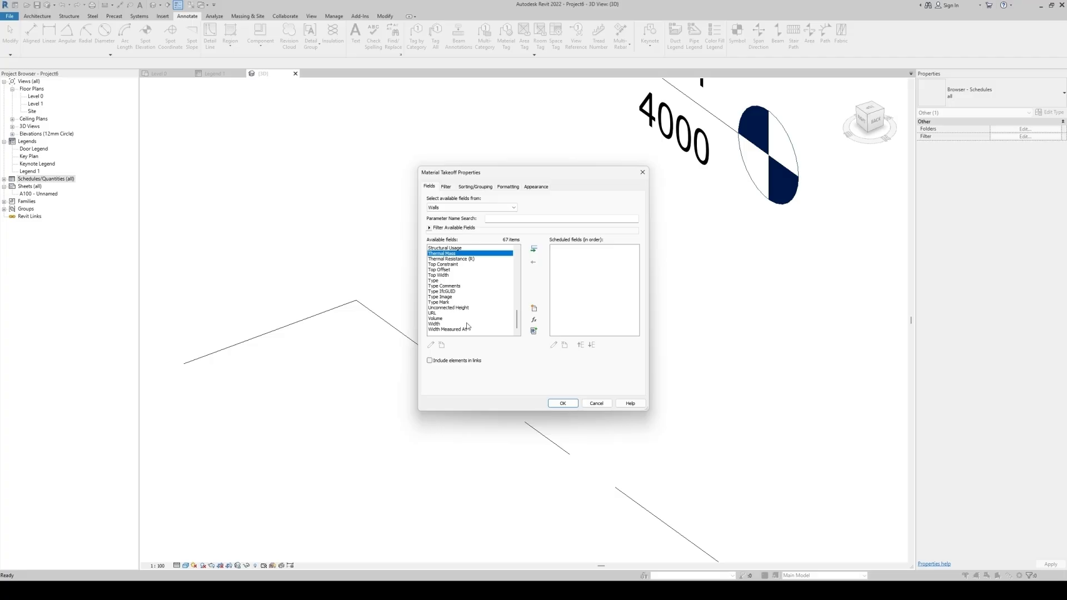
double_click(439, 281)
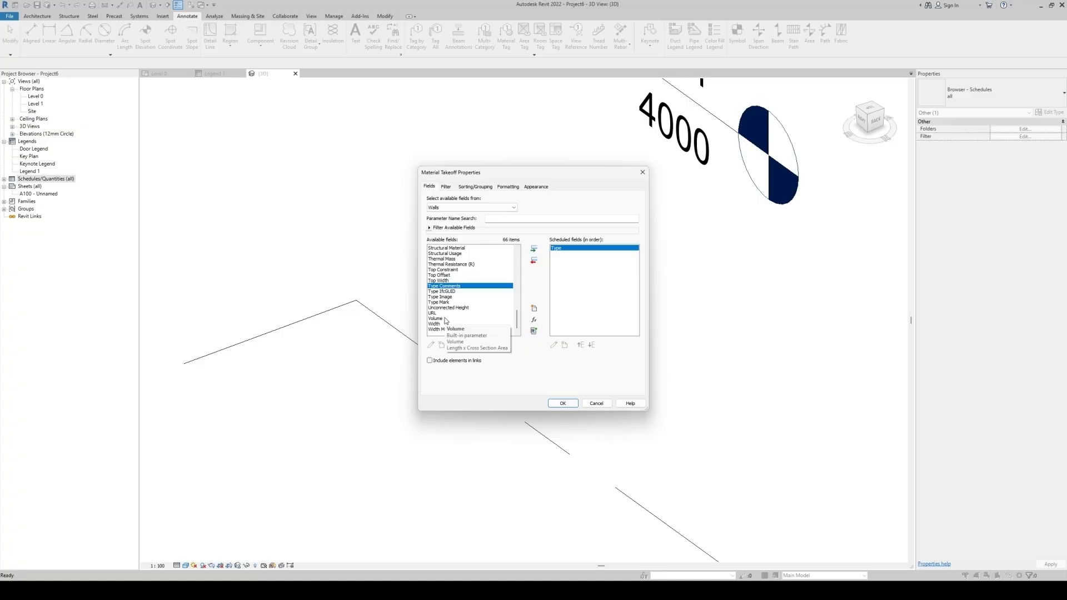
scroll(461, 294, up, 6)
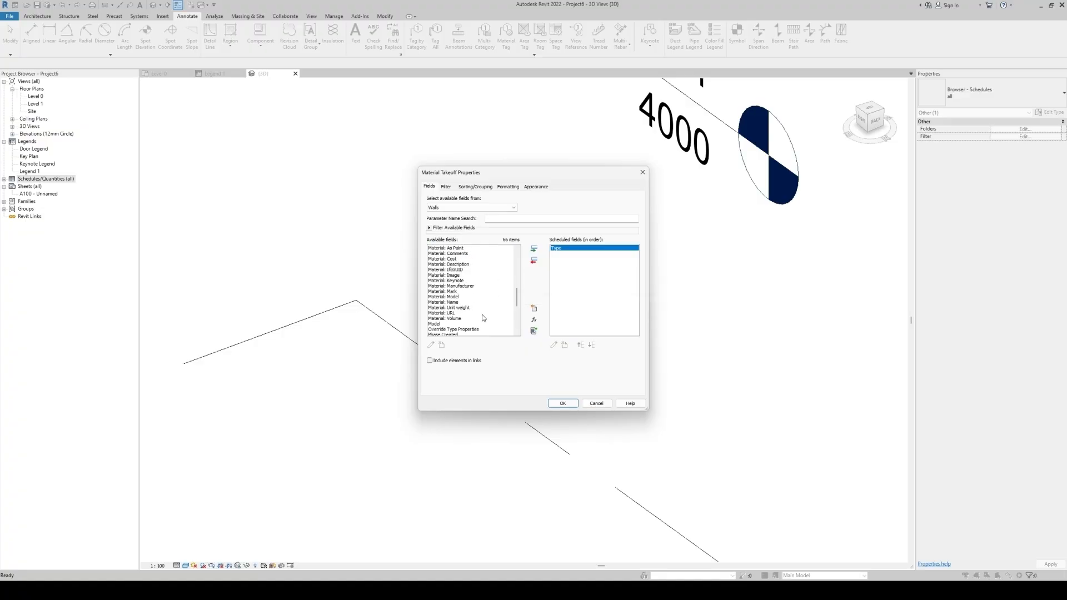
double_click(446, 302)
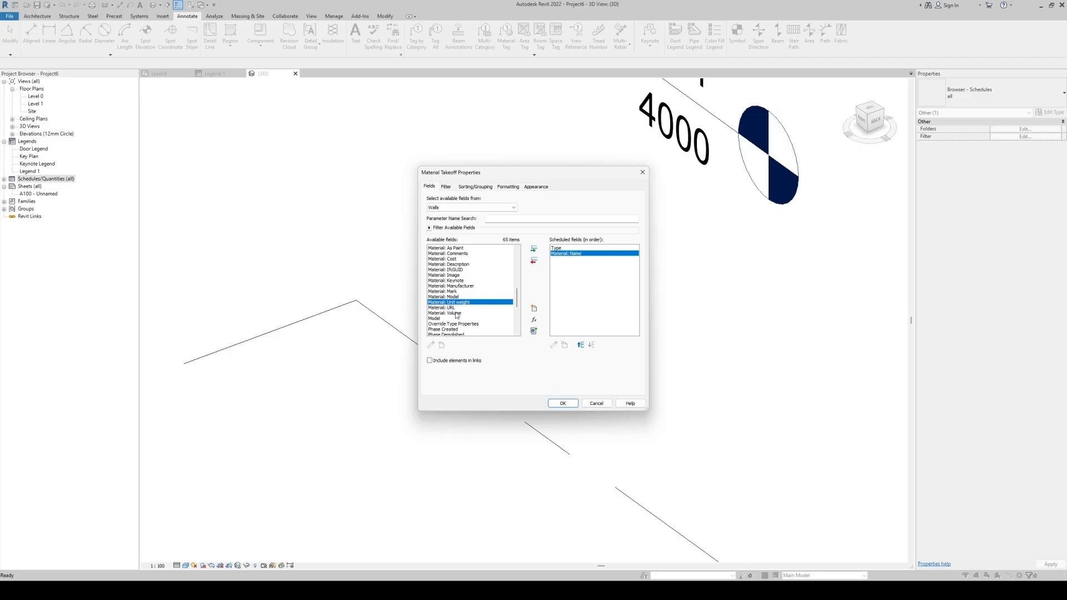
click(456, 313)
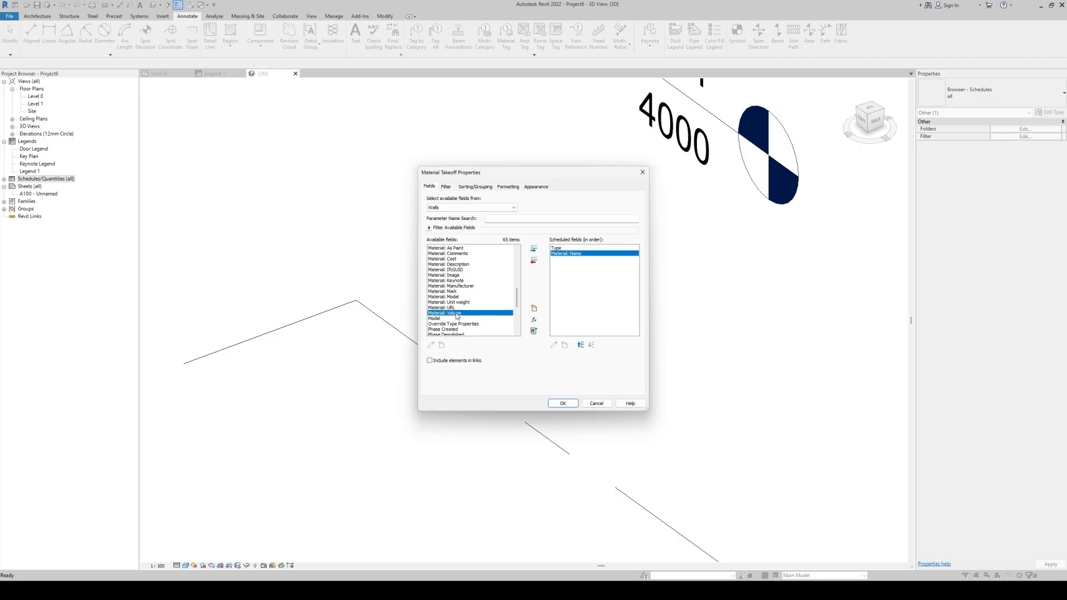
double_click(457, 314)
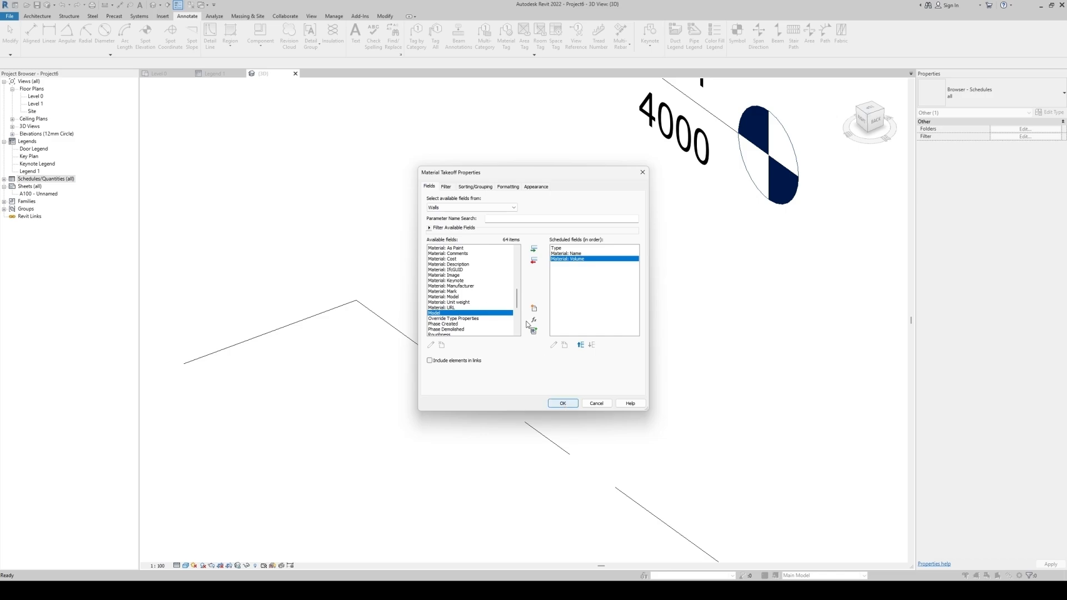
Step: Set the alignment of all three scheduled fields to Center and generate the takeoff
click(506, 187)
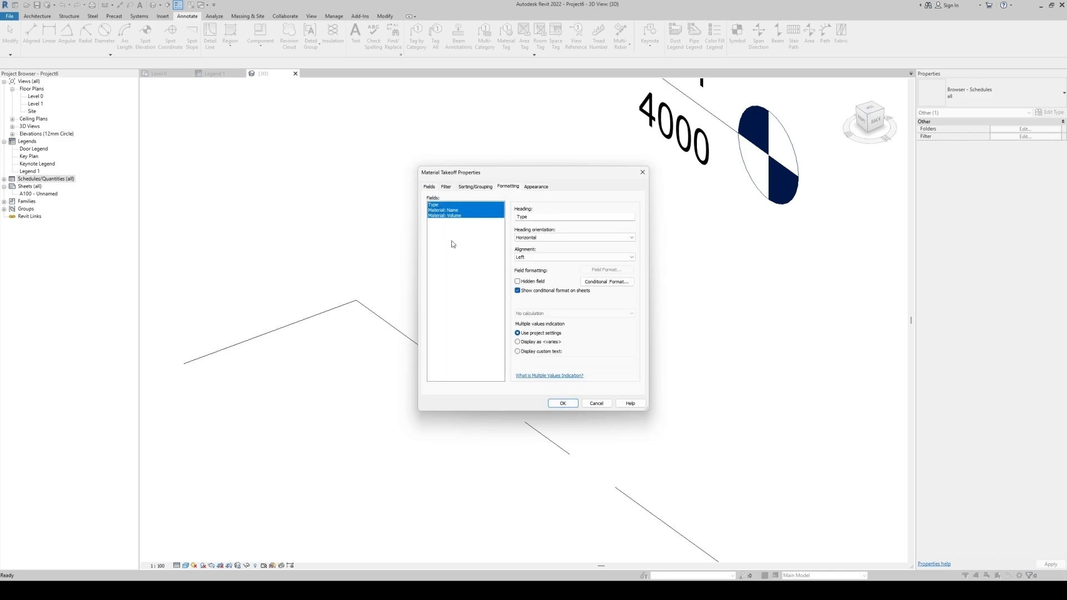
drag(454, 206, 454, 244)
click(544, 257)
click(532, 278)
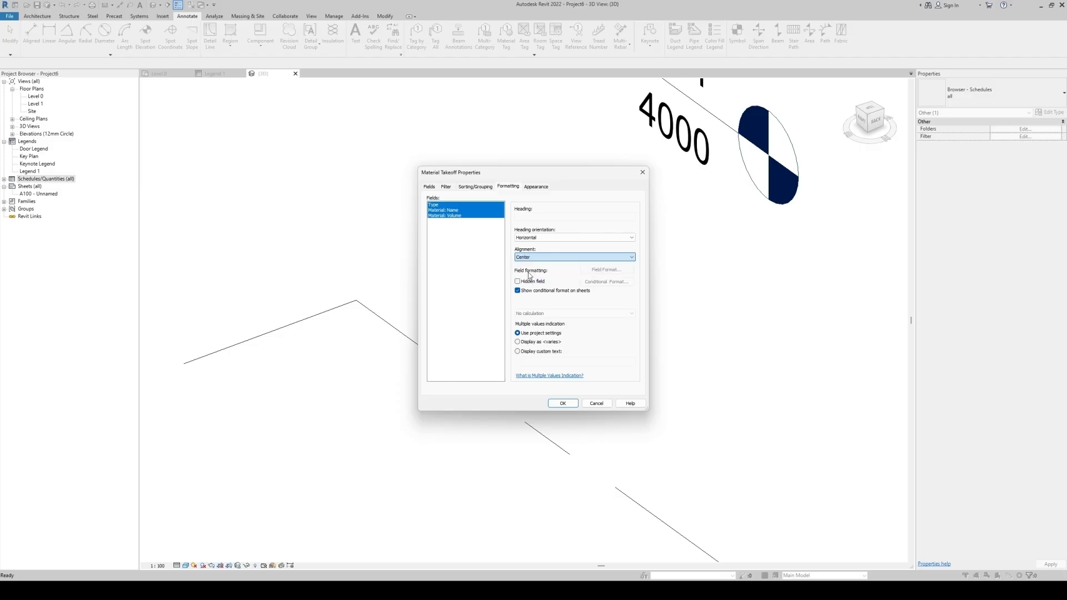
click(563, 404)
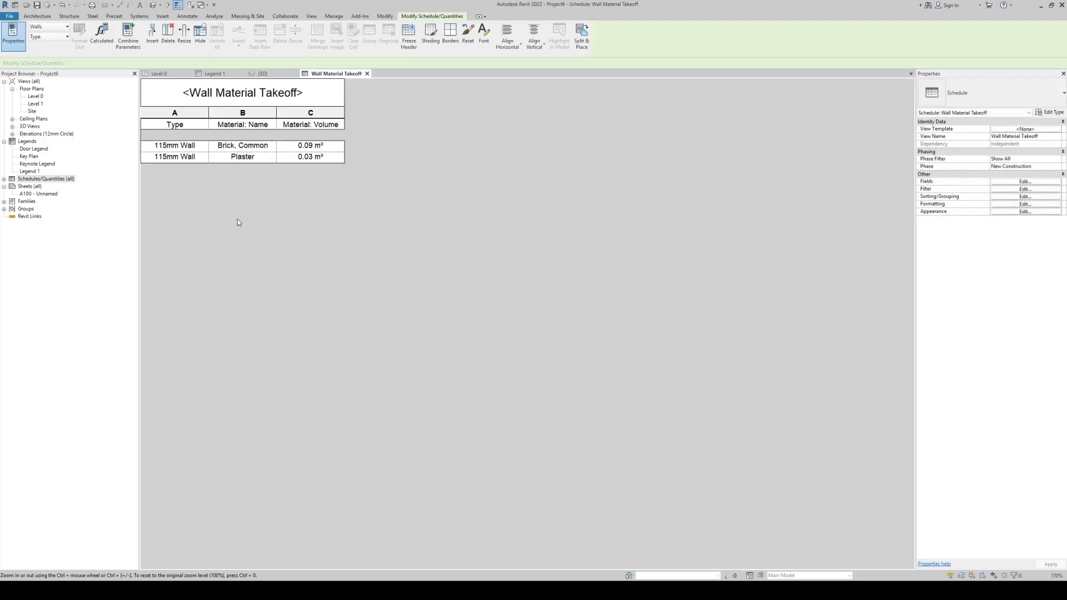
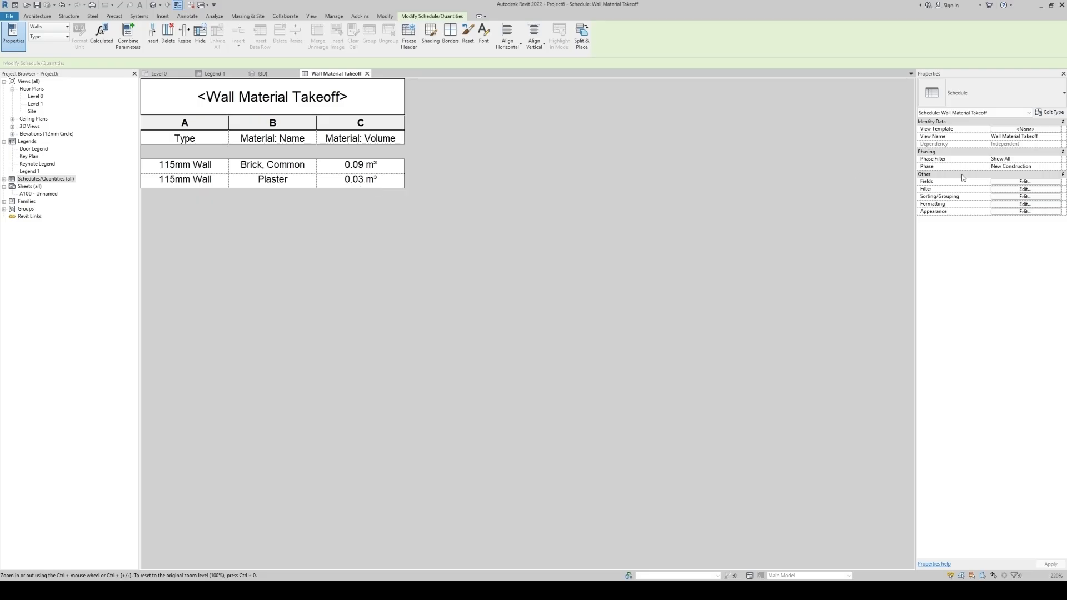
Step: Filter the Wall Material Takeoff so that Material: Name equals Brick, Common
click(1025, 181)
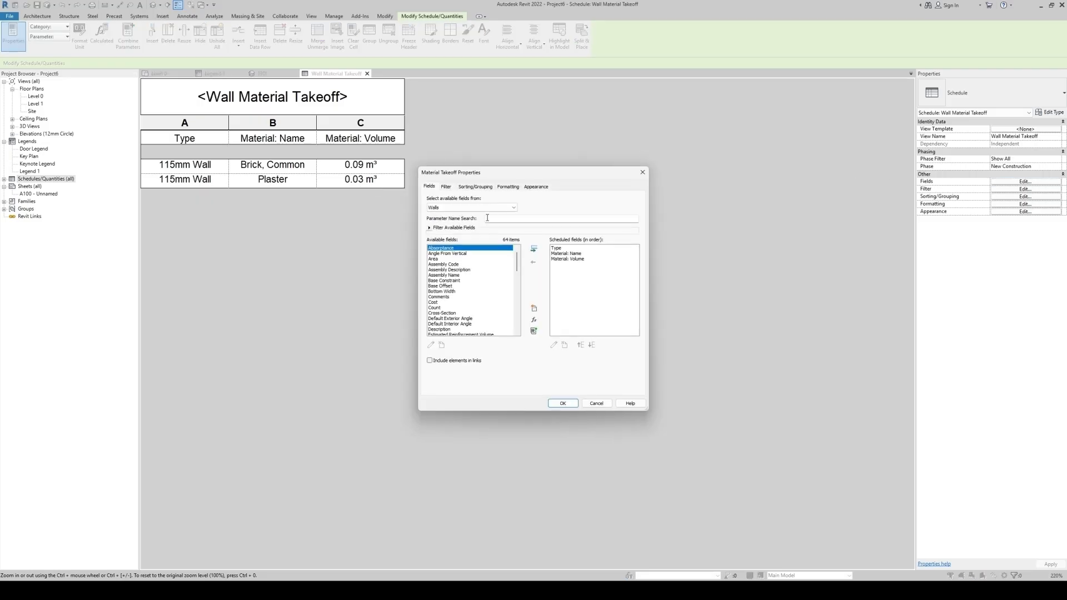
click(446, 187)
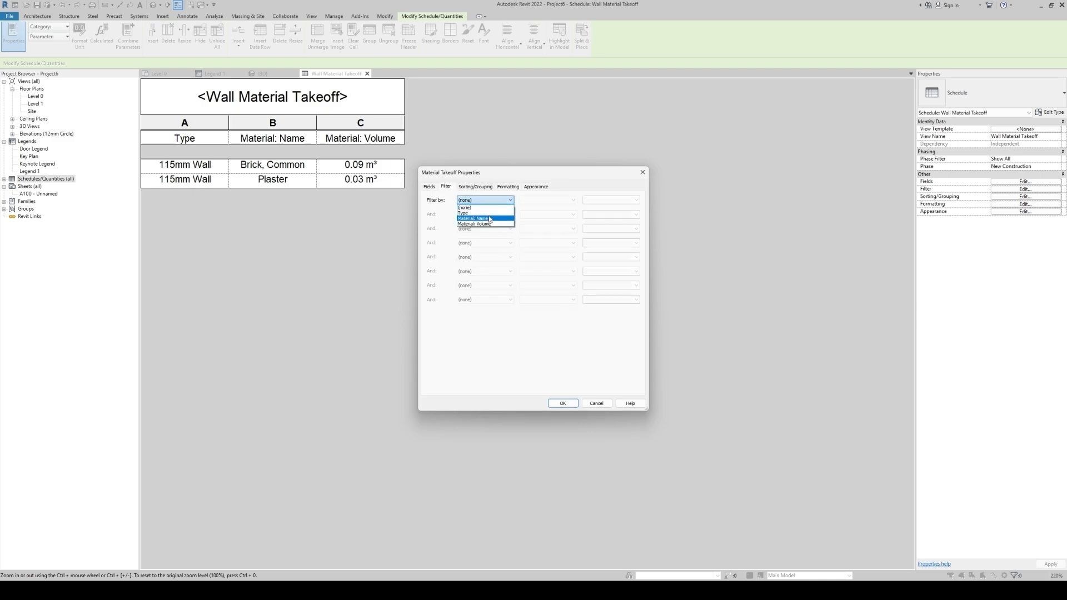
click(491, 221)
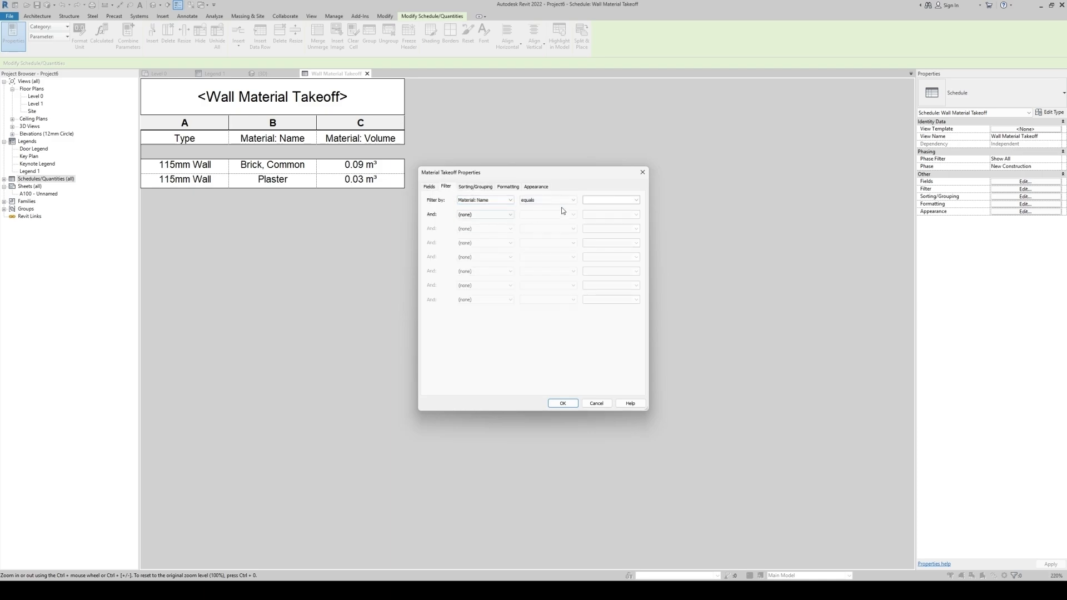
click(637, 200)
click(603, 208)
click(563, 404)
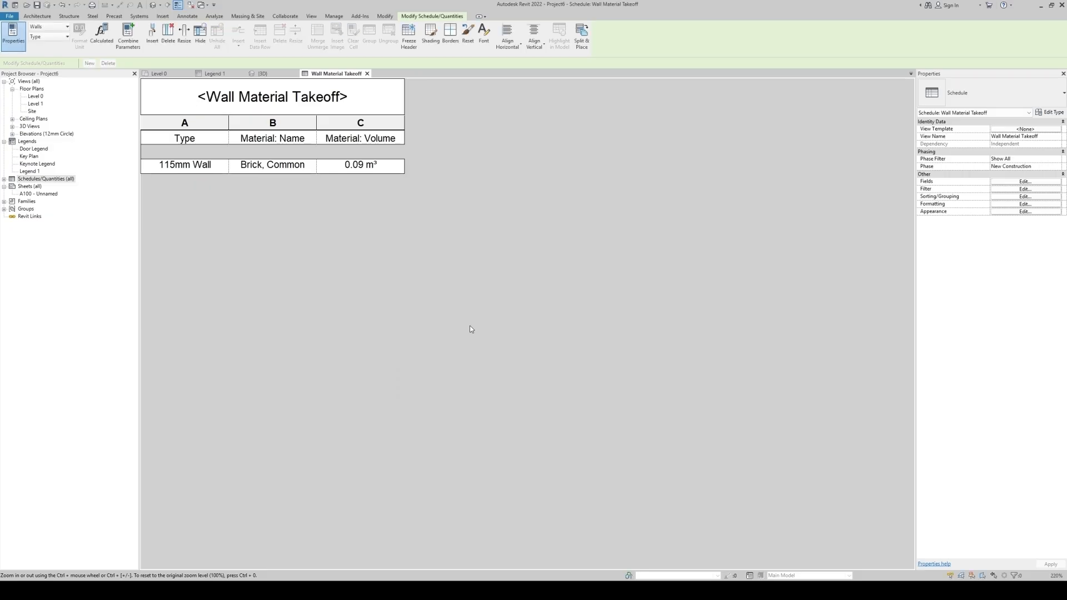
ctrl+scroll(470, 329, up, 1)
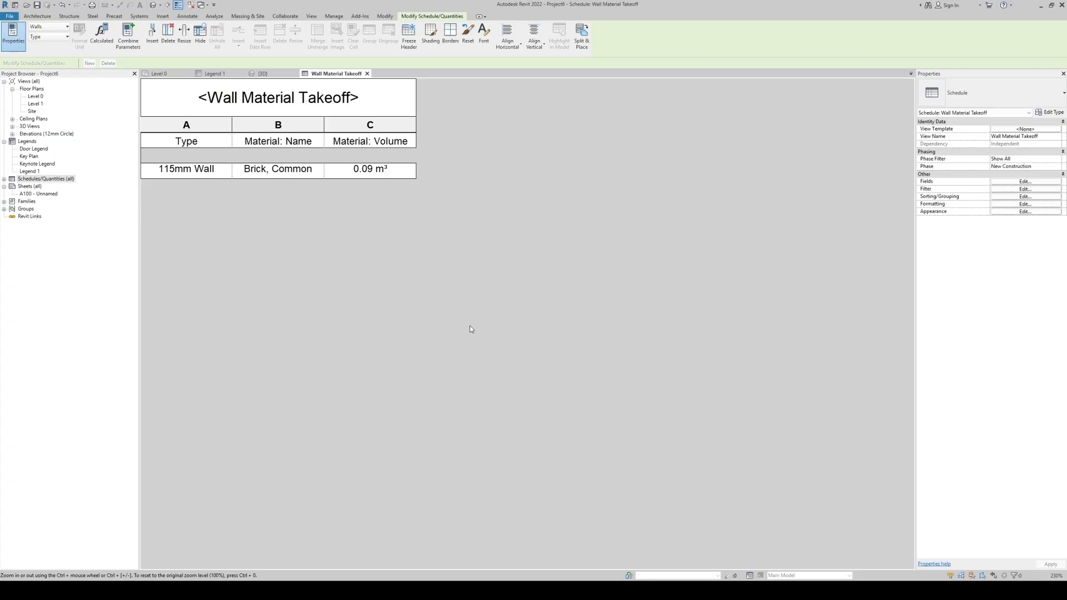
Step: Add a calculated value named "No of Bricks" of type Number to the takeoff, with the formula Material: Volume / 0.0018
click(1039, 183)
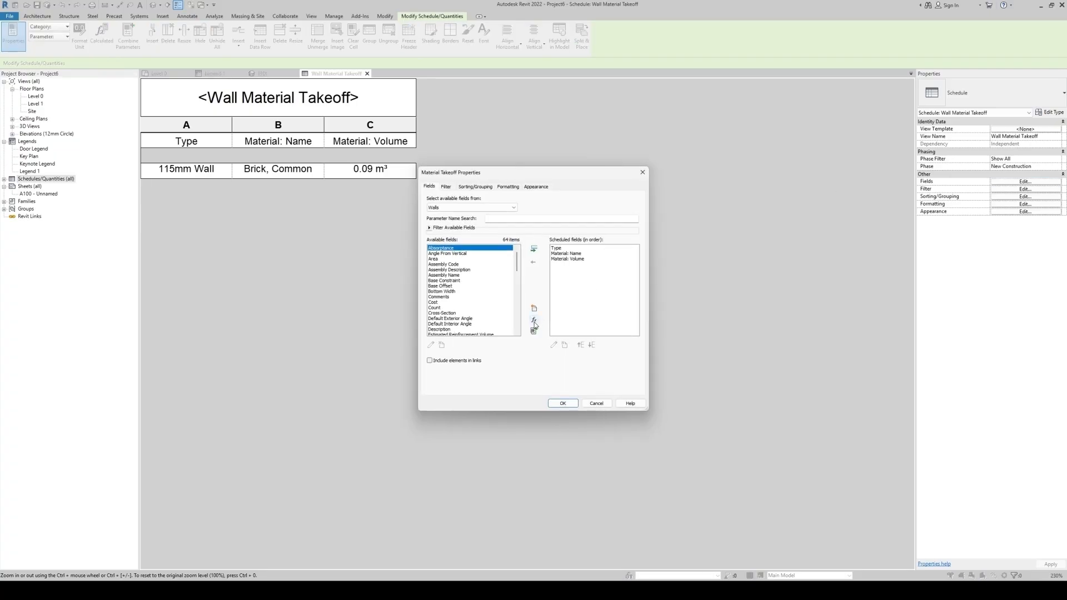
click(534, 322)
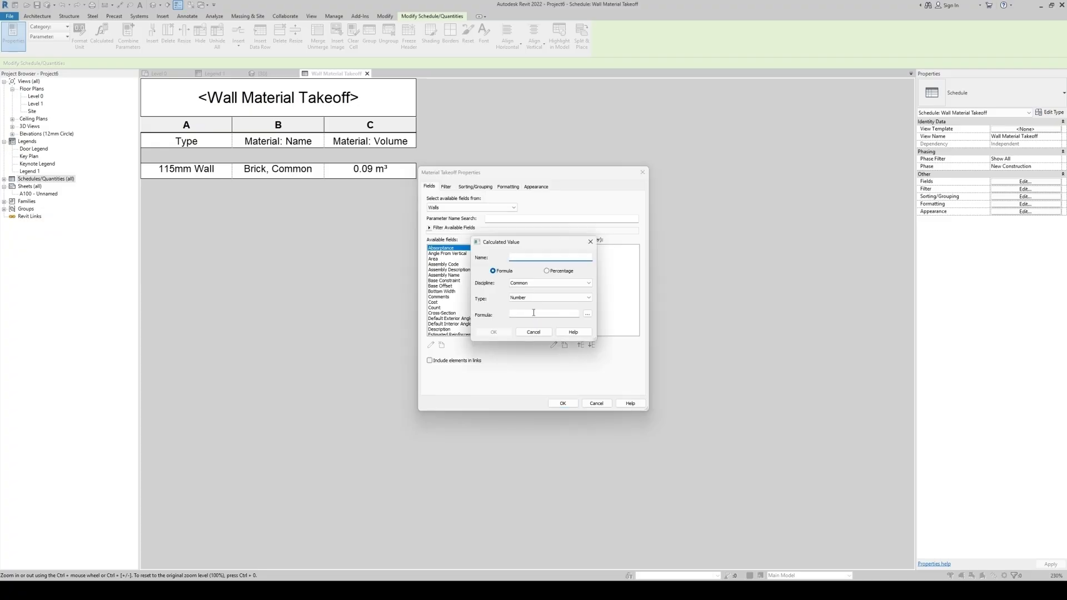
text(No of Bricks)
click(587, 314)
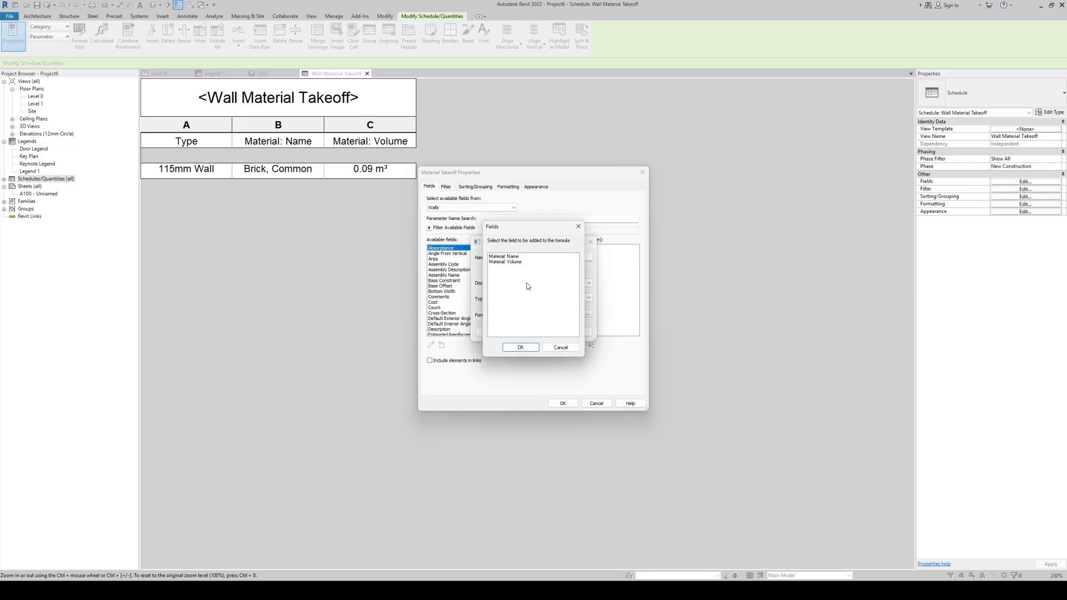
click(510, 263)
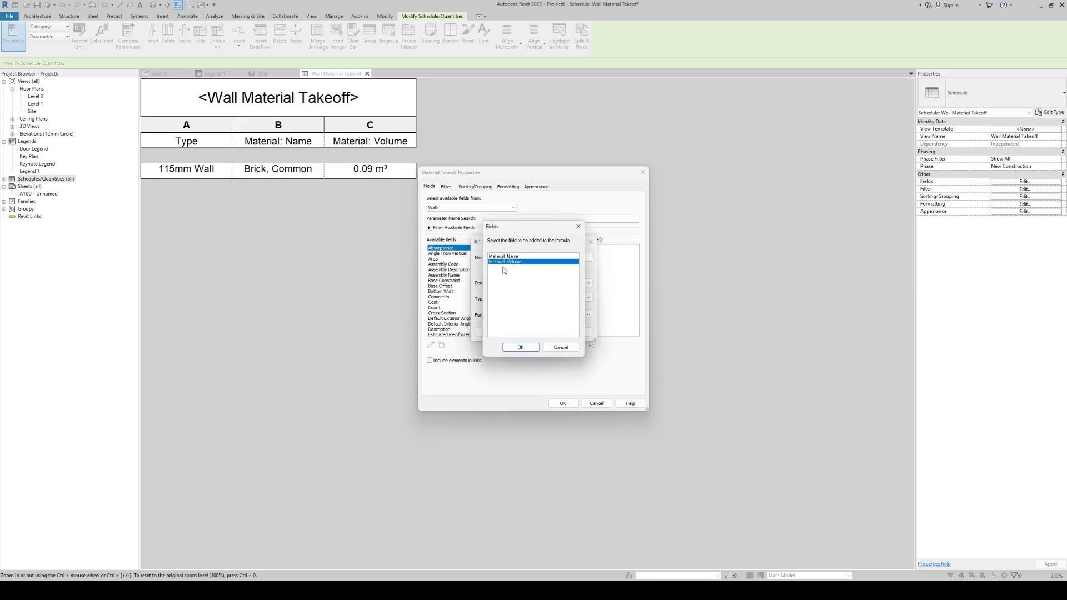
click(521, 348)
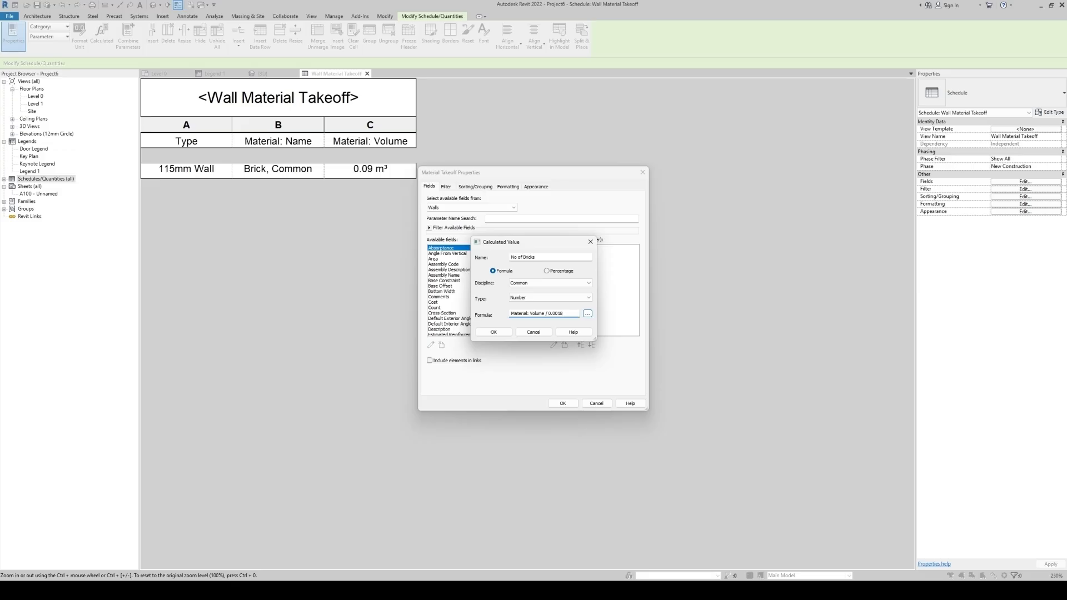
click(494, 332)
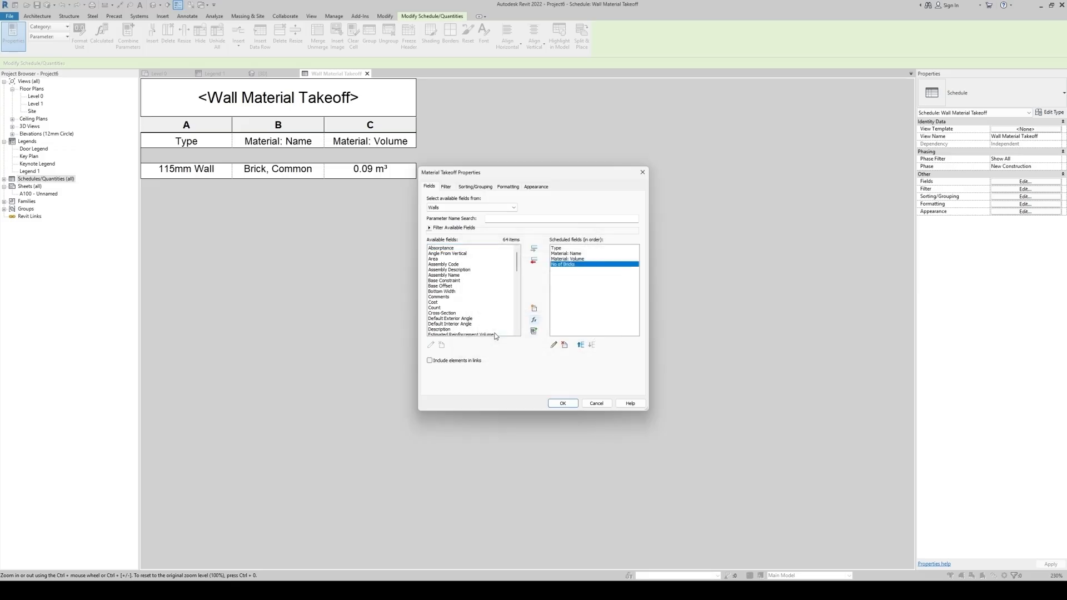
Step: Set the No of Bricks field's alignment to Center and apply the takeoff properties
click(510, 187)
click(454, 222)
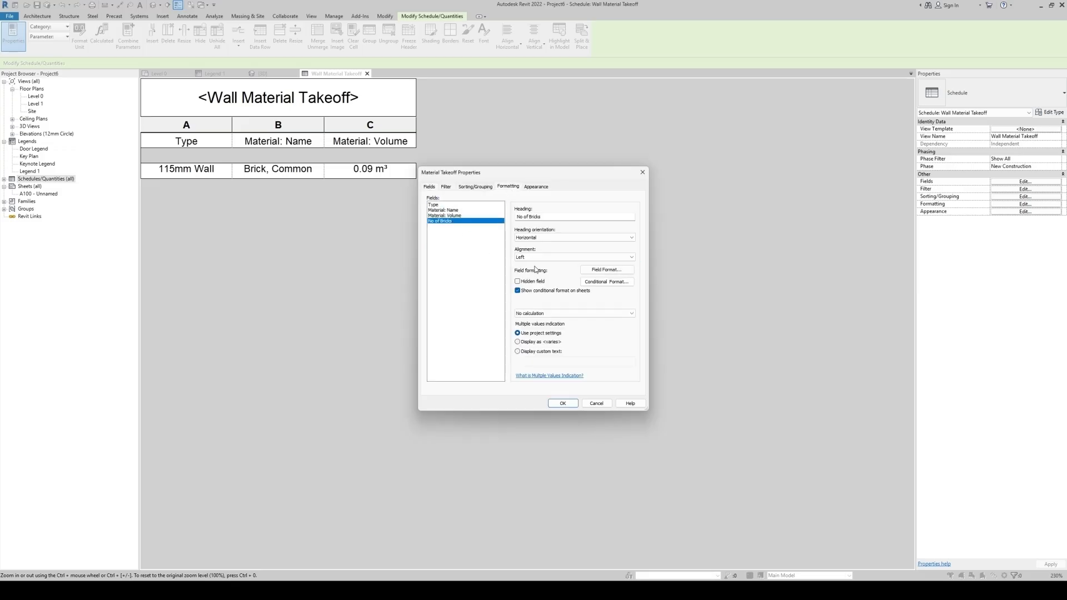
click(537, 258)
click(540, 270)
click(563, 404)
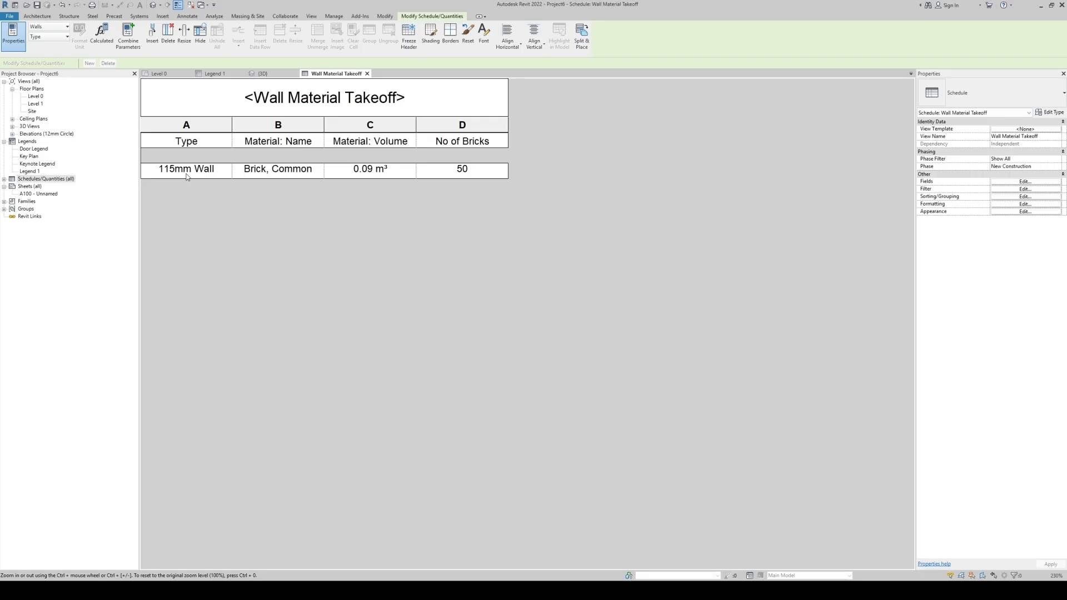
Step: In Legend 1, move the double brick wall detail farther from the single one and copy the dimensioned 1000x1000 brick pattern below it
click(213, 73)
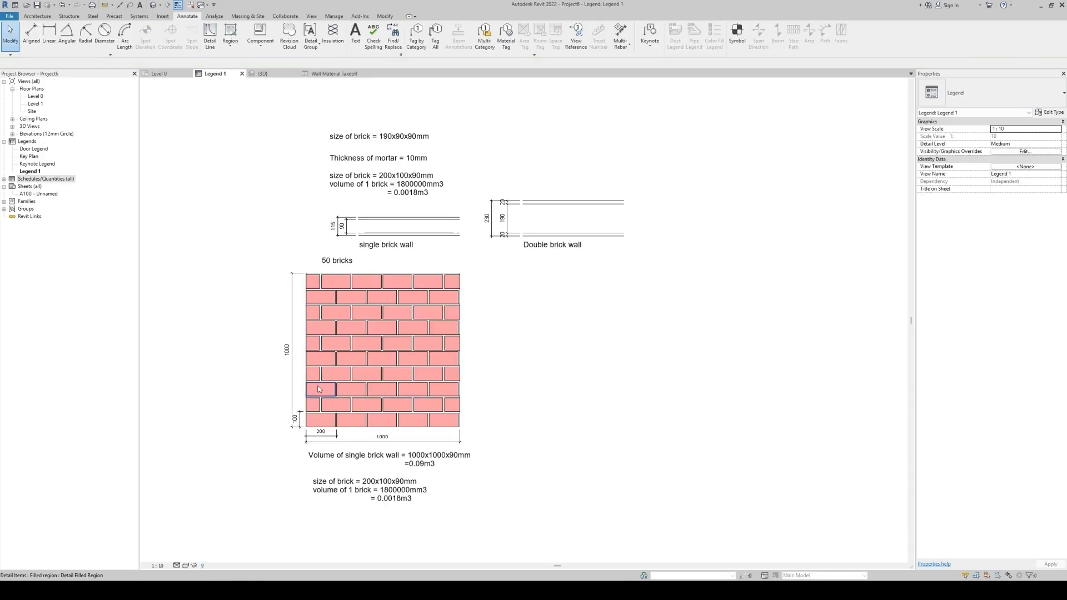
middle_drag(592, 340, 452, 345)
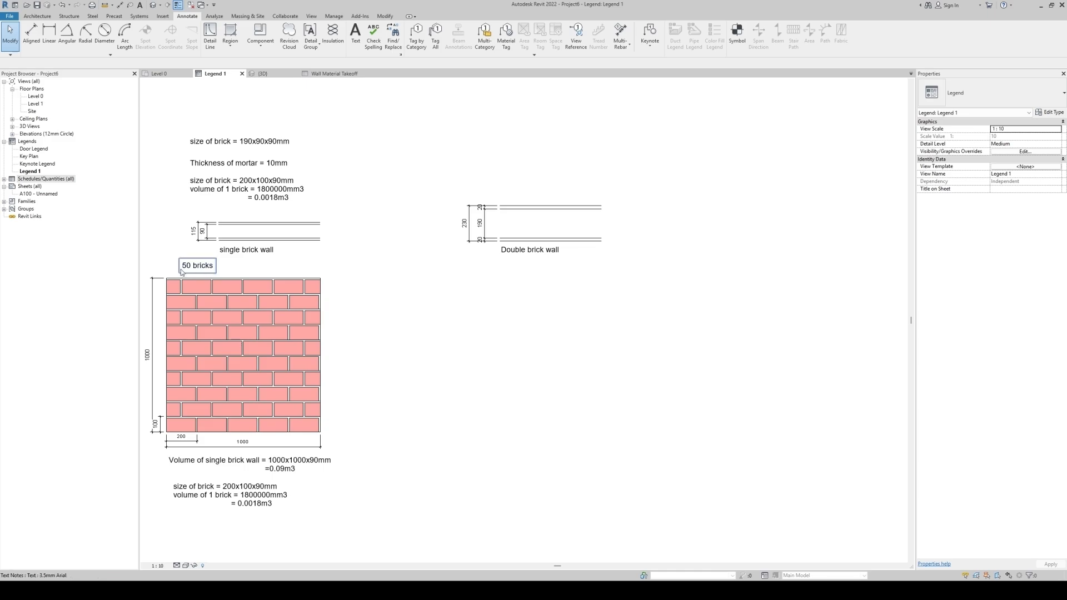
middle_drag(344, 487, 441, 503)
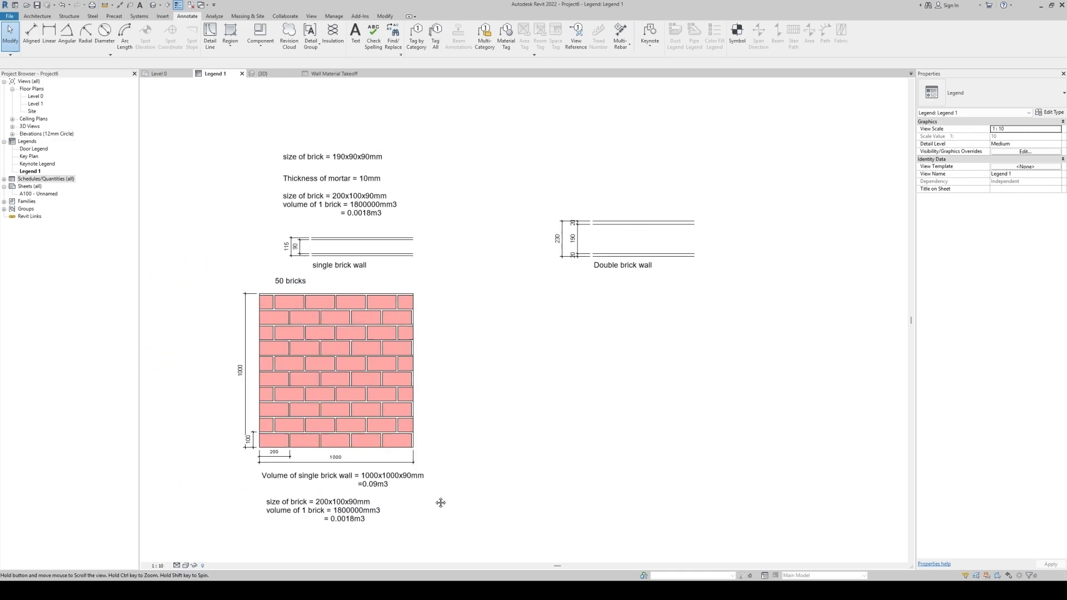
drag(438, 289, 217, 464)
key(m)
key(v)
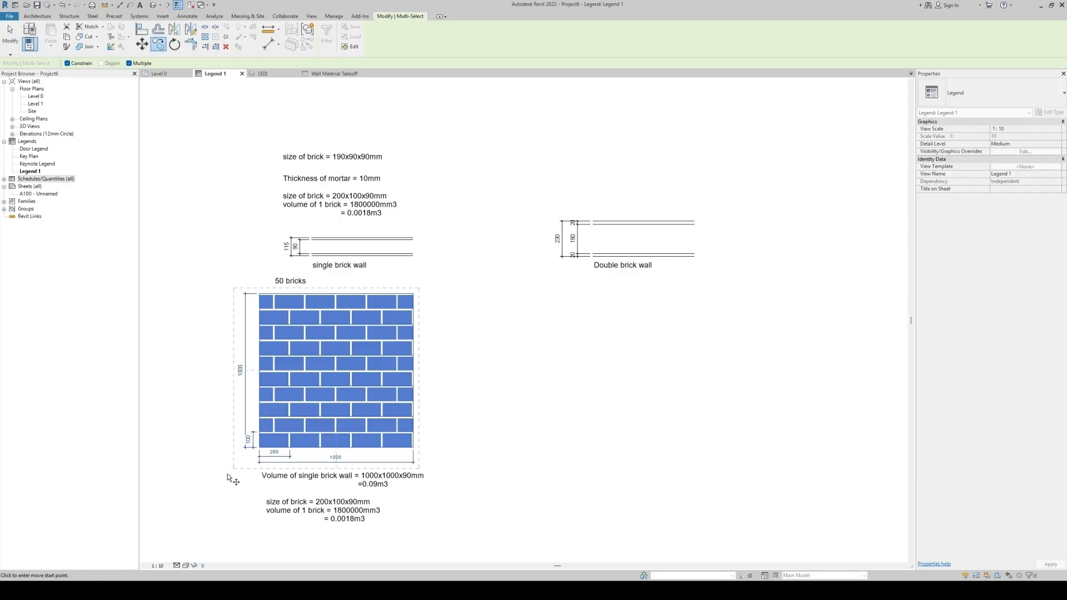
click(232, 443)
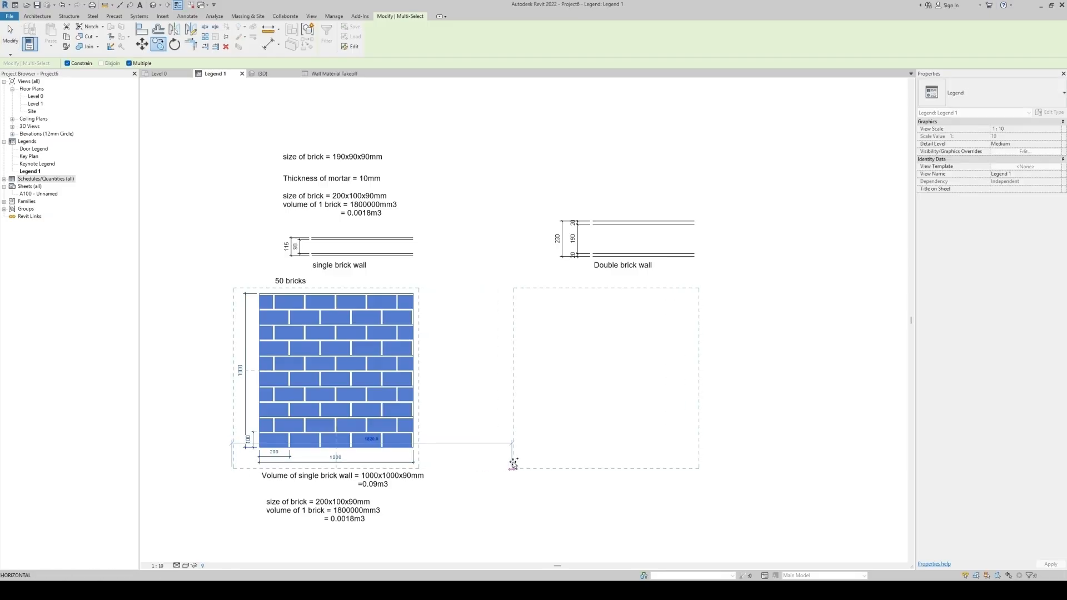
click(528, 510)
key(Escape)
key(Escape)
scroll(661, 479, up, 1)
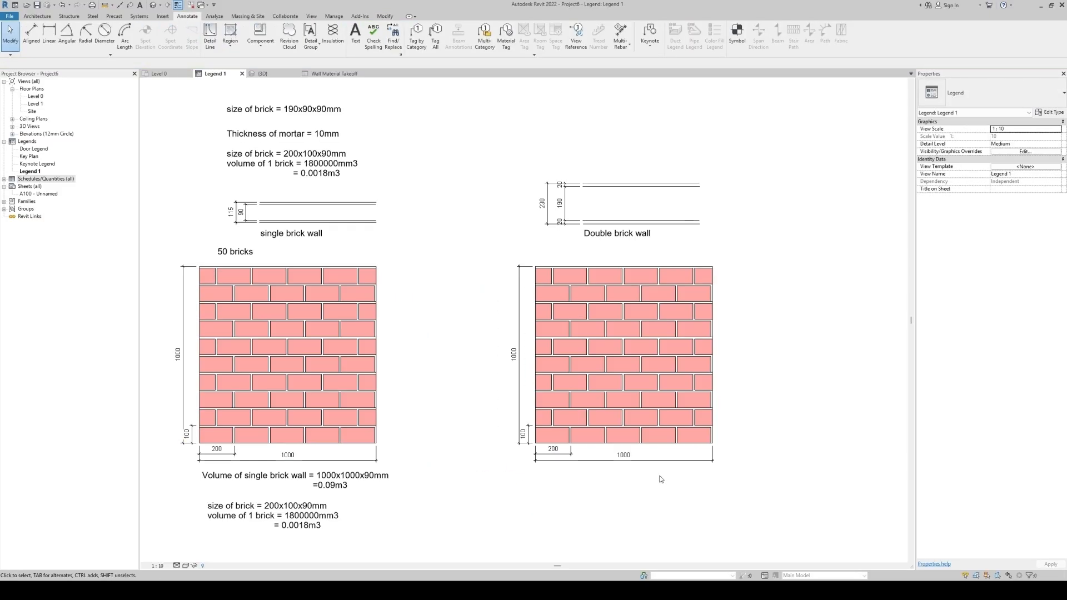
middle_drag(659, 479, 667, 478)
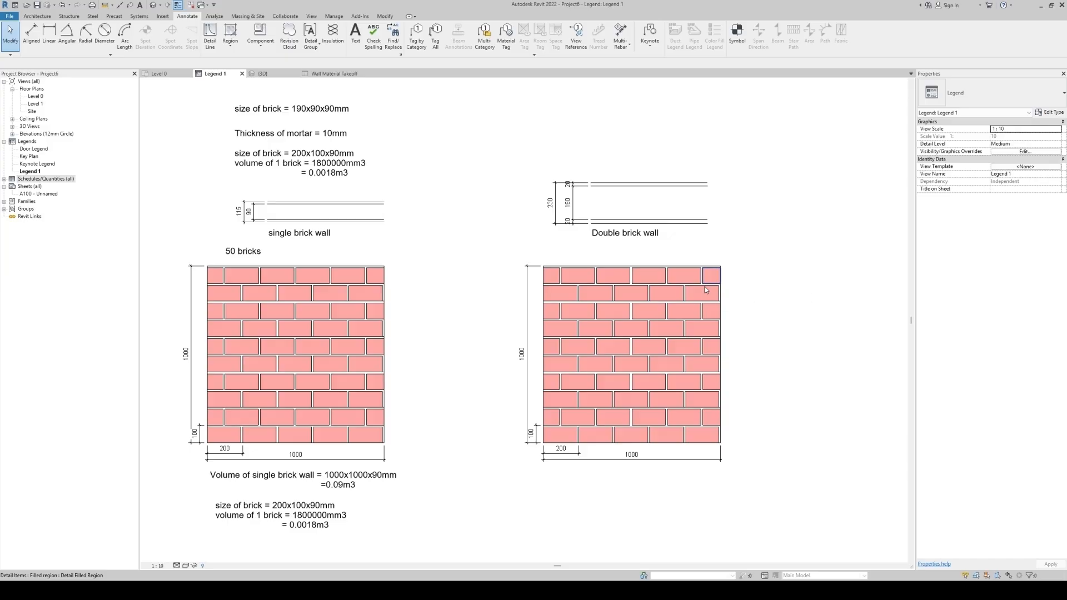
Step: Copy the "50 bricks" note above the double brick wall pattern and change the copy to "100 bricks"
middle_drag(746, 329, 621, 332)
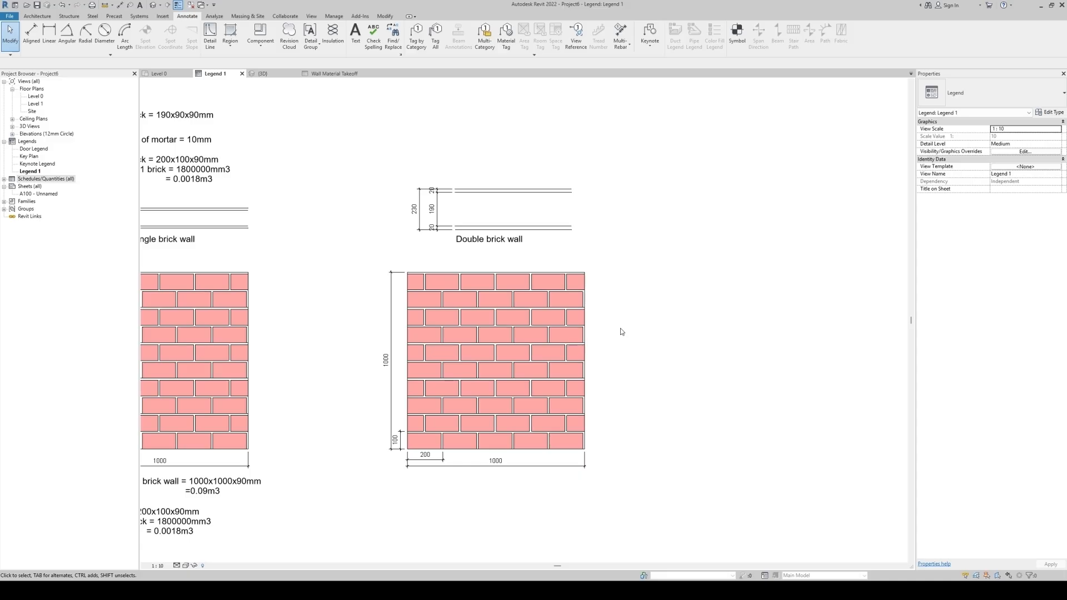
middle_drag(510, 318, 645, 312)
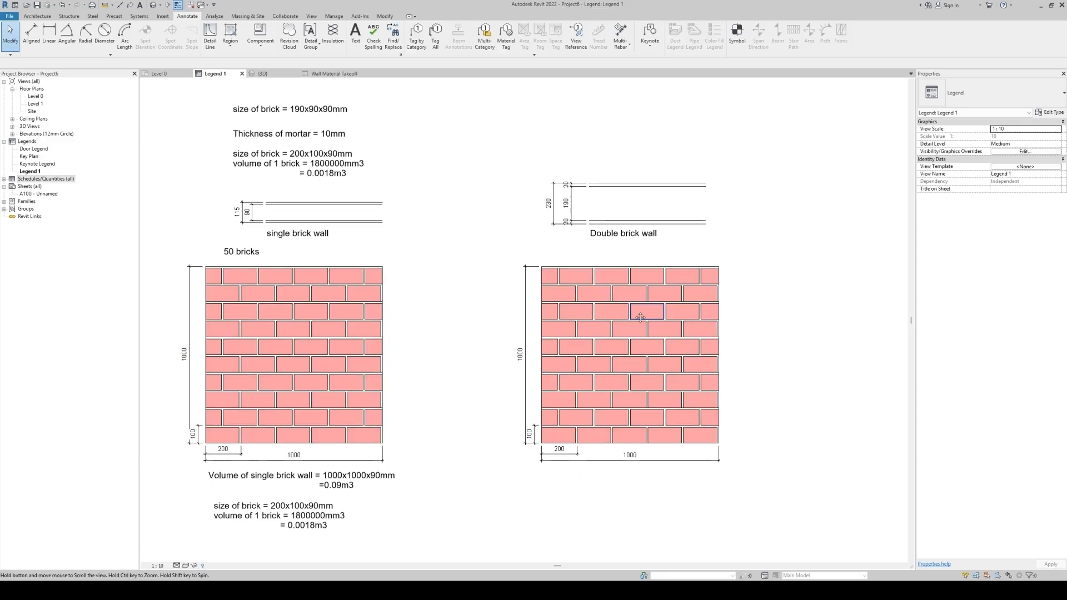
click(237, 251)
ctrl+drag(237, 252, 589, 253)
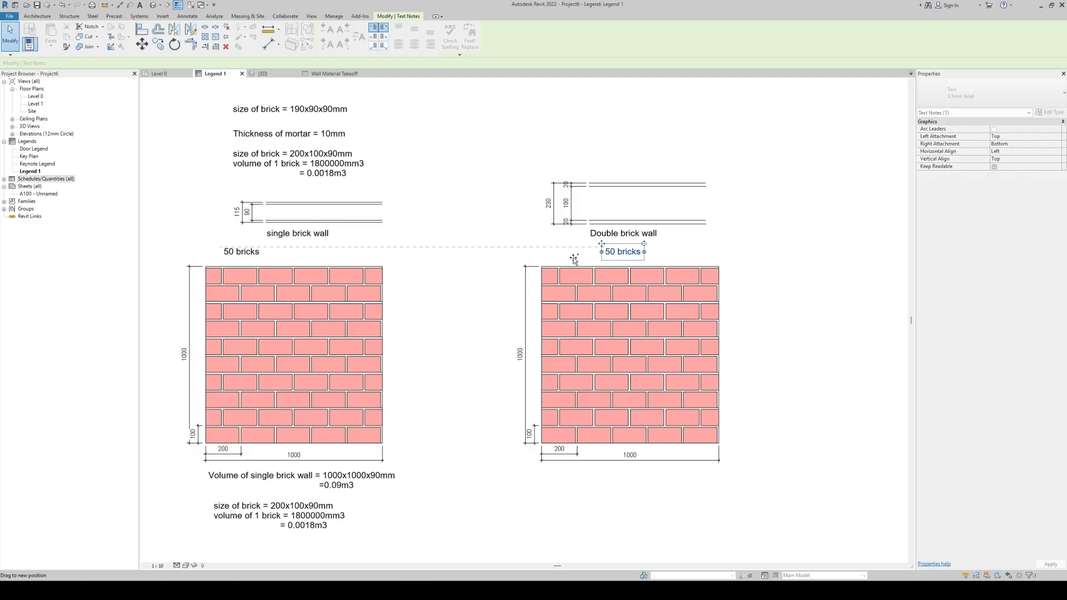
double_click(588, 257)
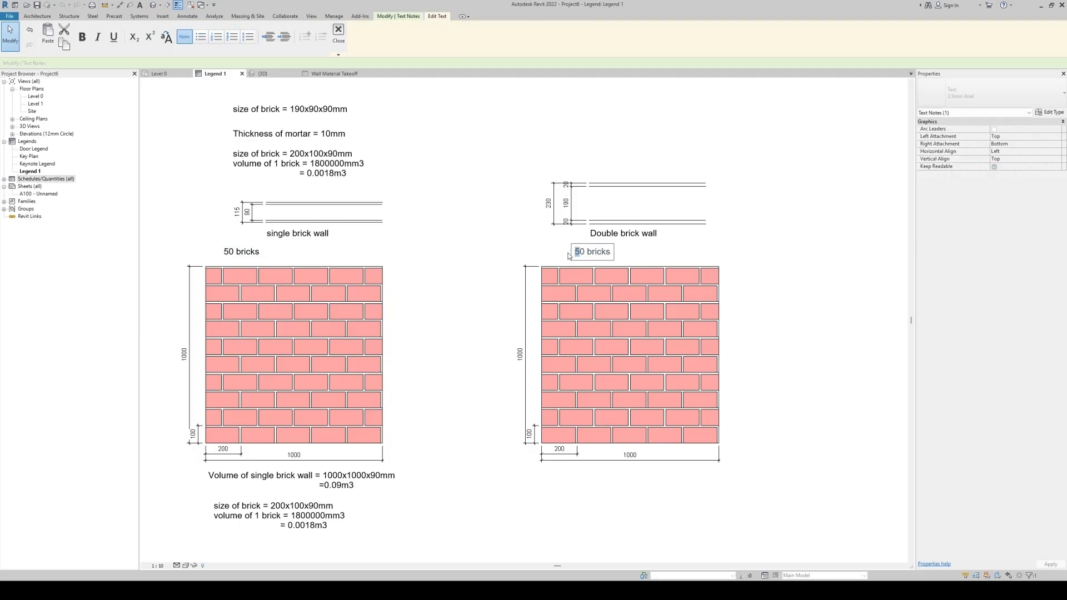
key(BackSpace)
text(10)
click(812, 267)
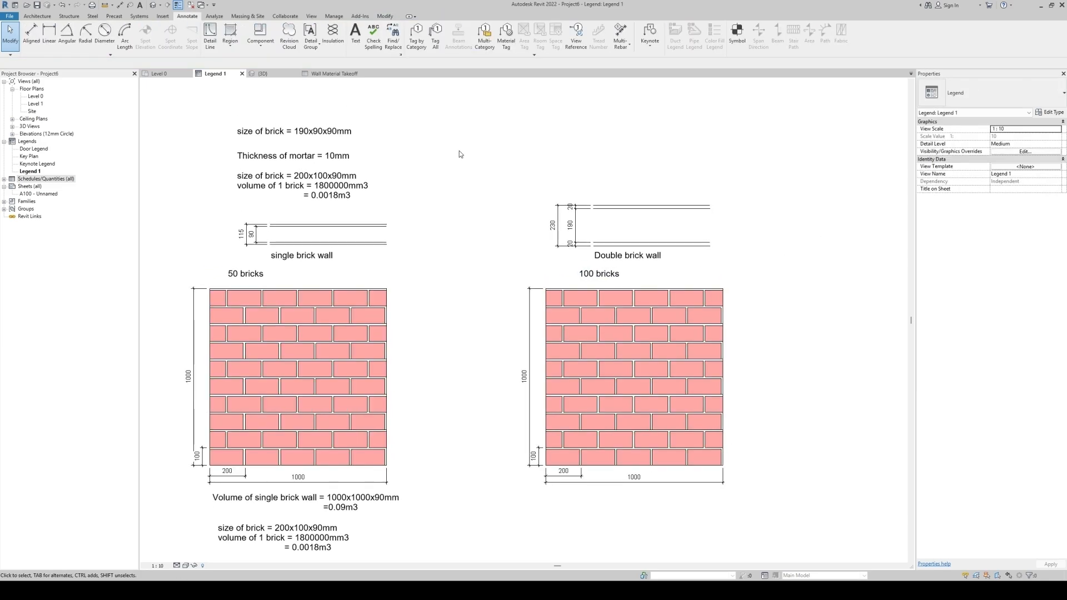
Step: Copy the "size of brick = 190x90x90mm" and "Thickness of mortar = 10mm" notes above the double brick wall detail
click(267, 131)
ctrl+click(275, 156)
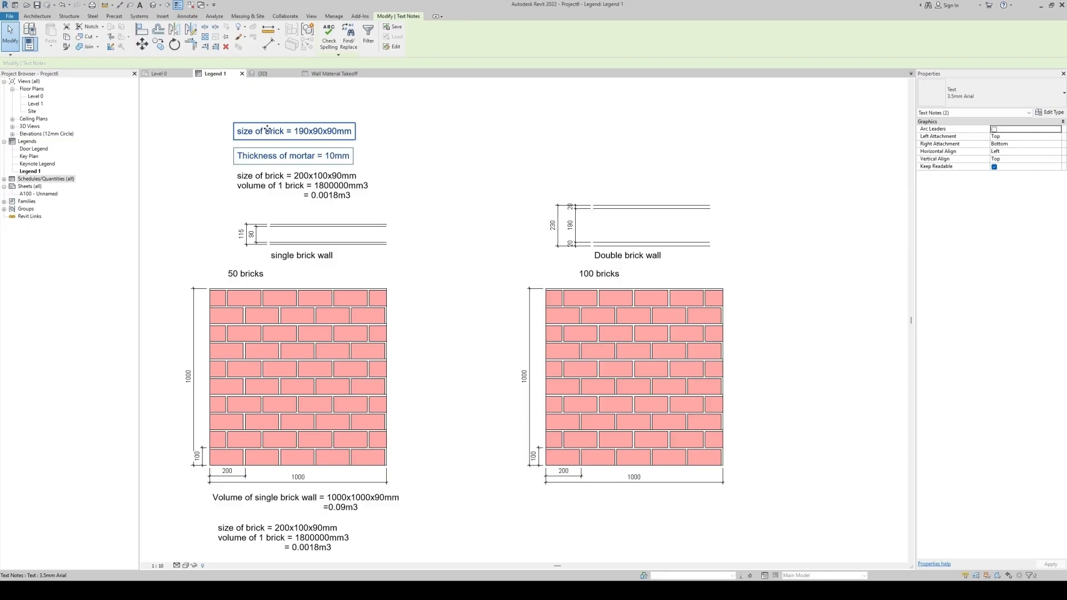
ctrl+drag(267, 132, 589, 132)
click(746, 167)
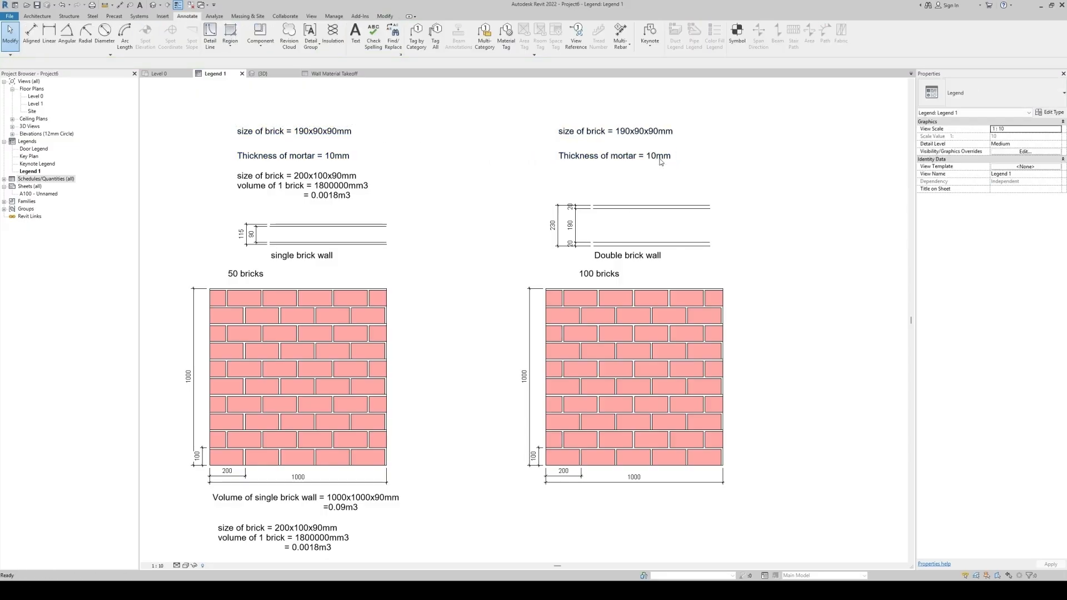
Step: Draw a horizontal detail line along the middle of the double brick wall detail, between its inner lines
scroll(652, 215, up, 1)
scroll(652, 215, up, 3)
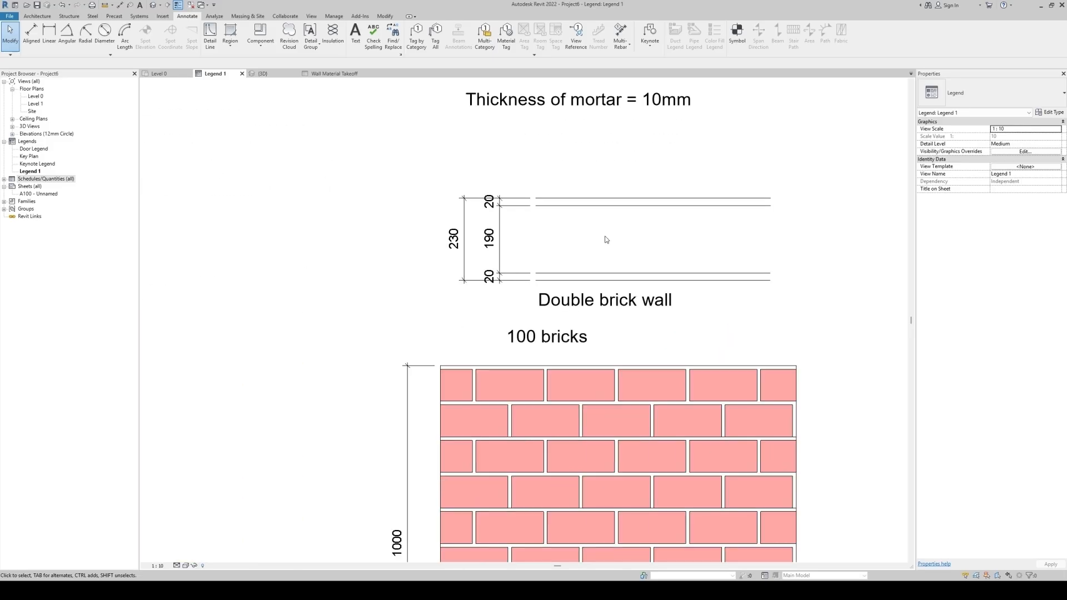
key(d)
key(l)
click(536, 206)
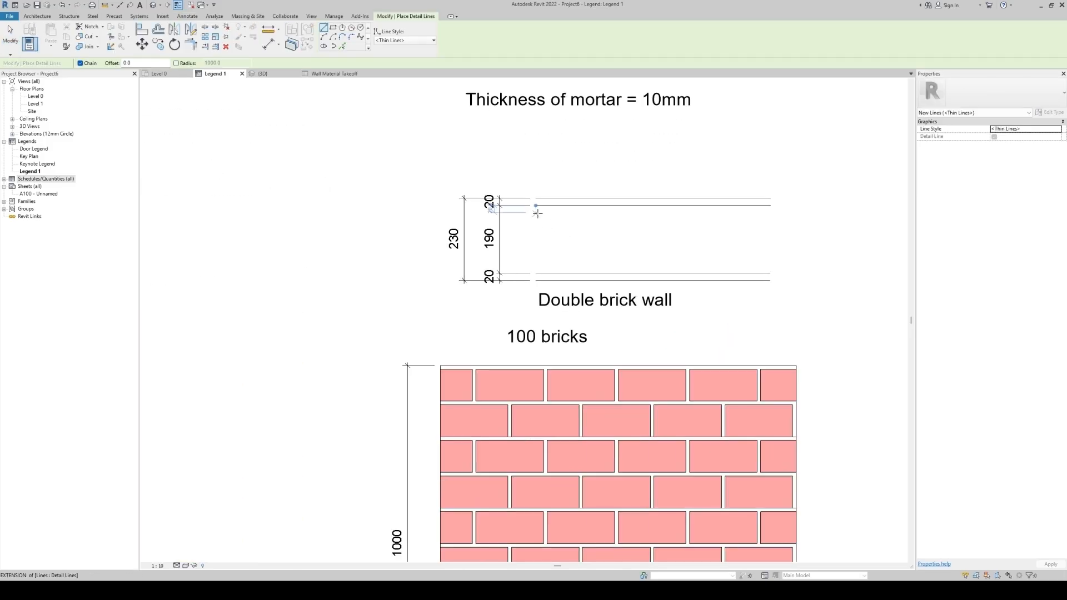
click(537, 240)
click(764, 241)
key(Escape)
key(Escape)
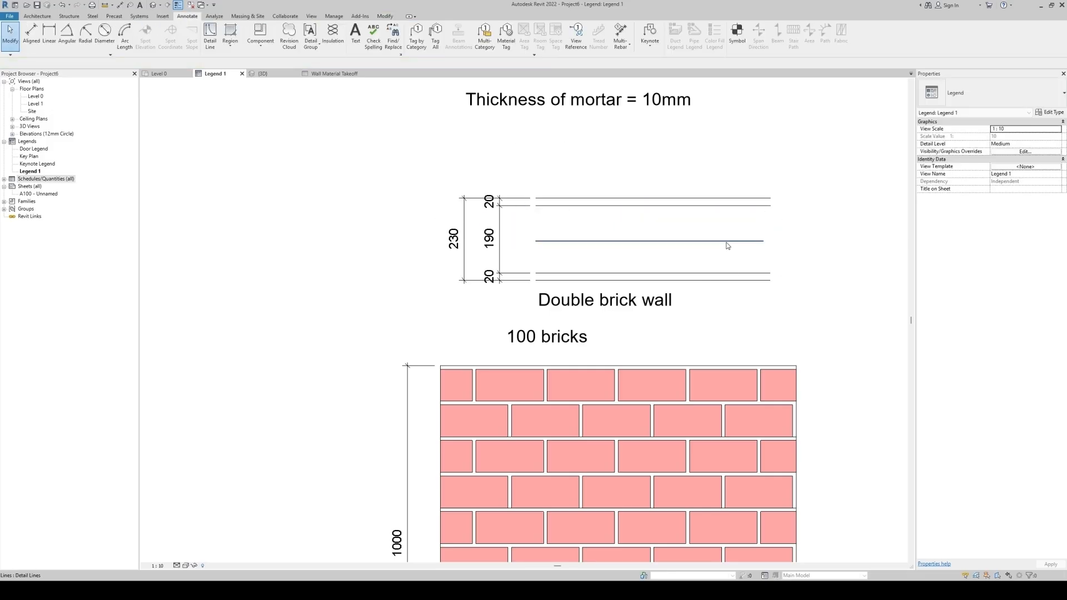
Step: Copy the middle detail line 10 mm upward to form the mortar joint between the two brick rows
click(727, 241)
scroll(716, 232, up, 2)
key(c)
key(o)
click(730, 245)
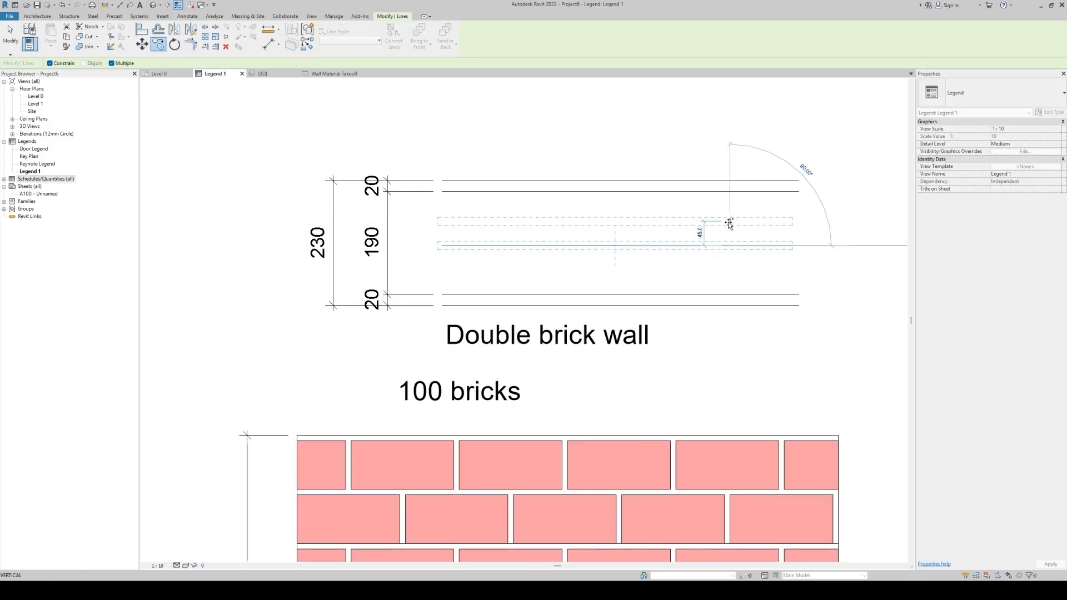
text(10)
key(Return)
key(Escape)
scroll(642, 215, down, 2)
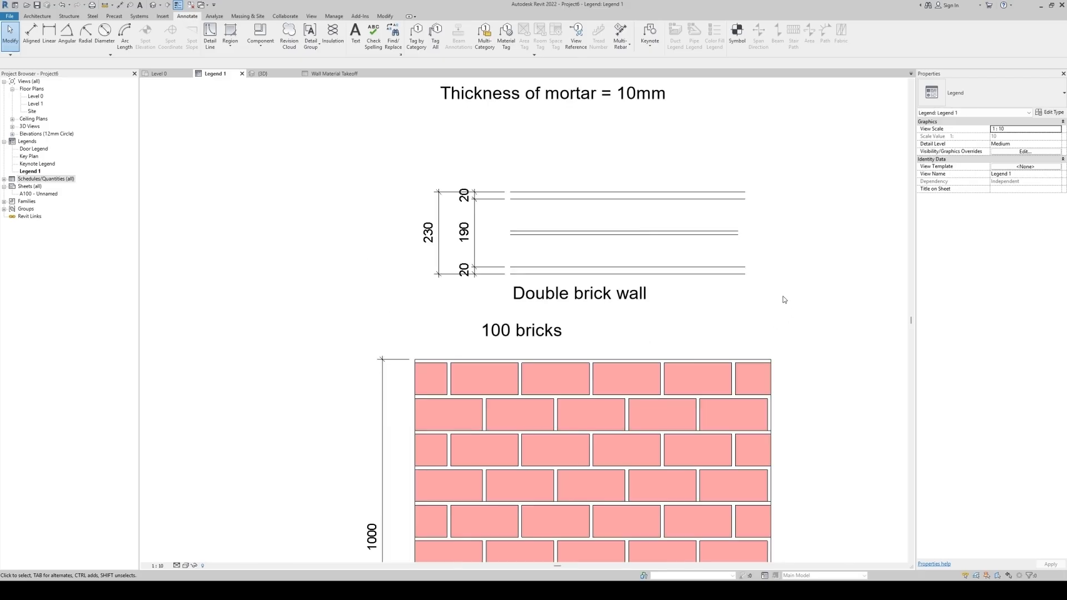
Step: Place a copied brick in each row of the double wall detail and repeat the pair twice along the wall at 200 mm spacing
mouse_move(562, 379)
mouse_down()
mouse_move(565, 312)
mouse_move(539, 248)
mouse_move(561, 215)
mouse_up()
click(599, 247)
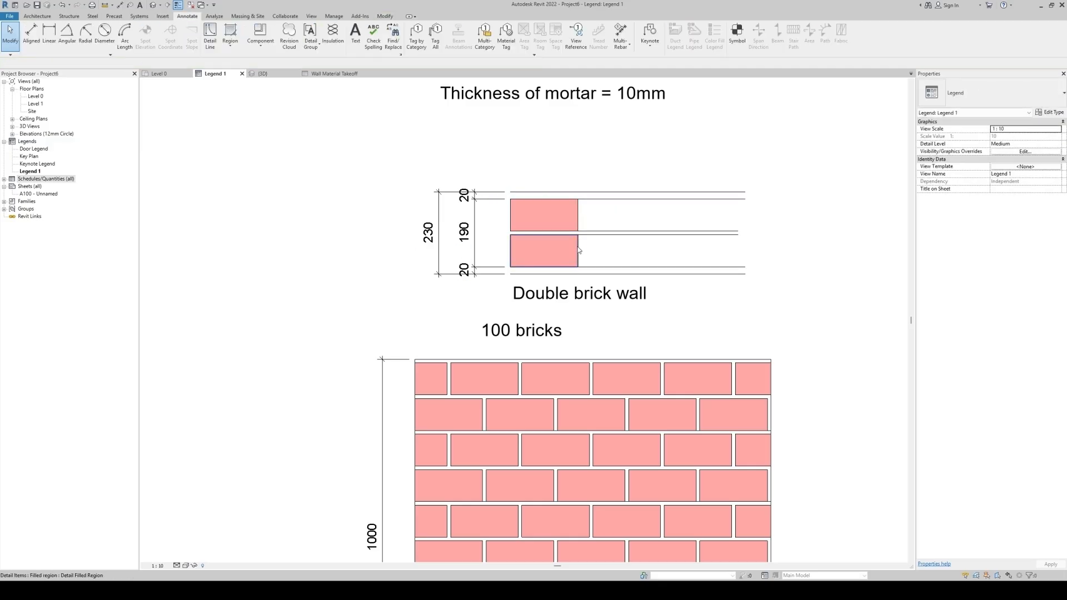
click(578, 250)
ctrl+click(582, 212)
key(c)
key(o)
click(637, 142)
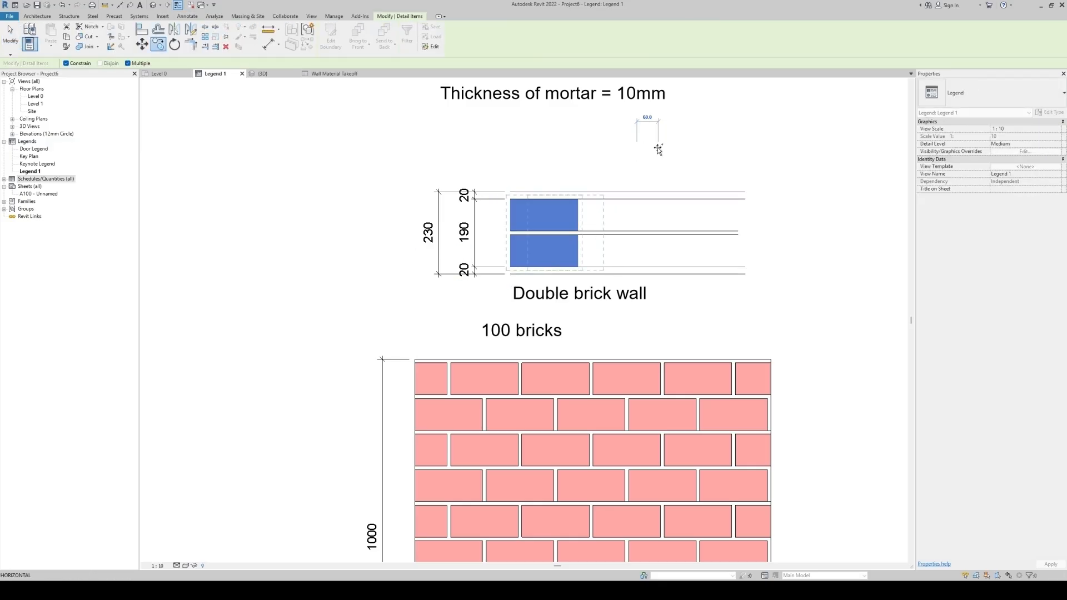
text(200)
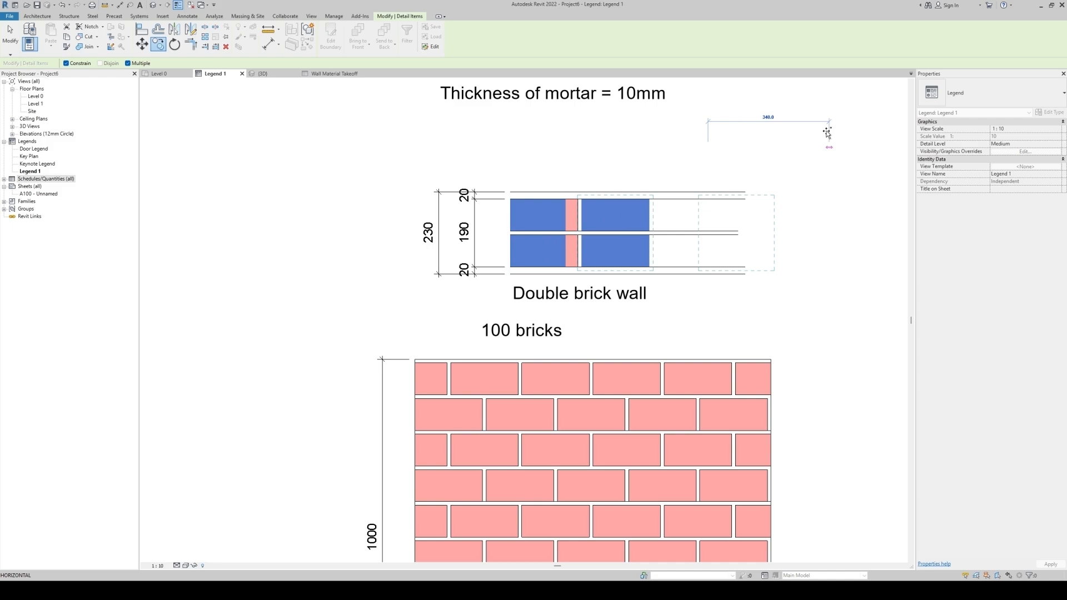
text(200)
key(Return)
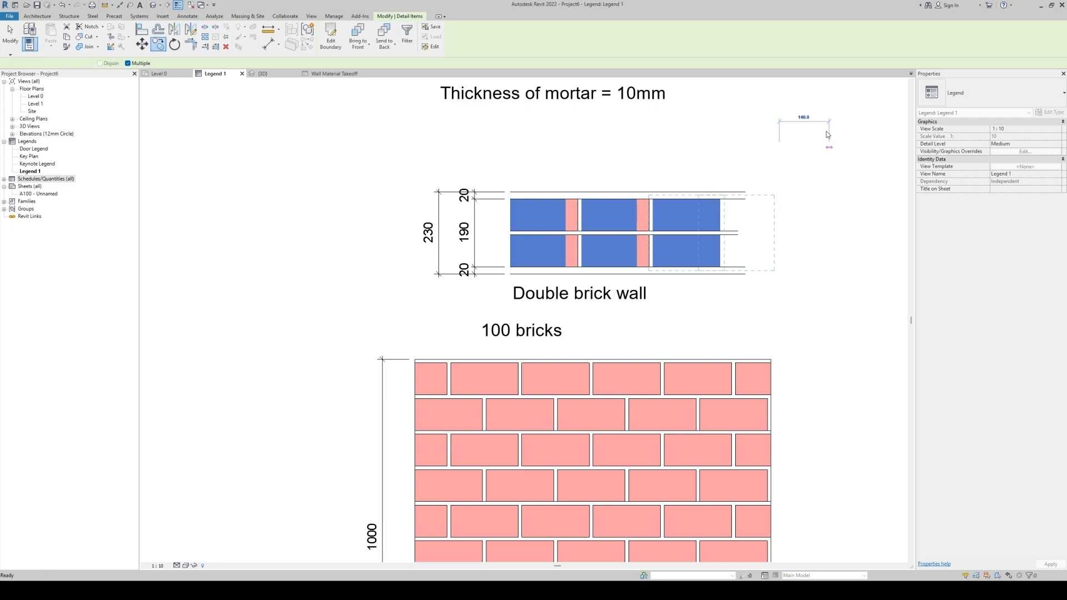
key(Escape)
key(Escape)
scroll(798, 232, down, 3)
middle_drag(838, 215, 818, 229)
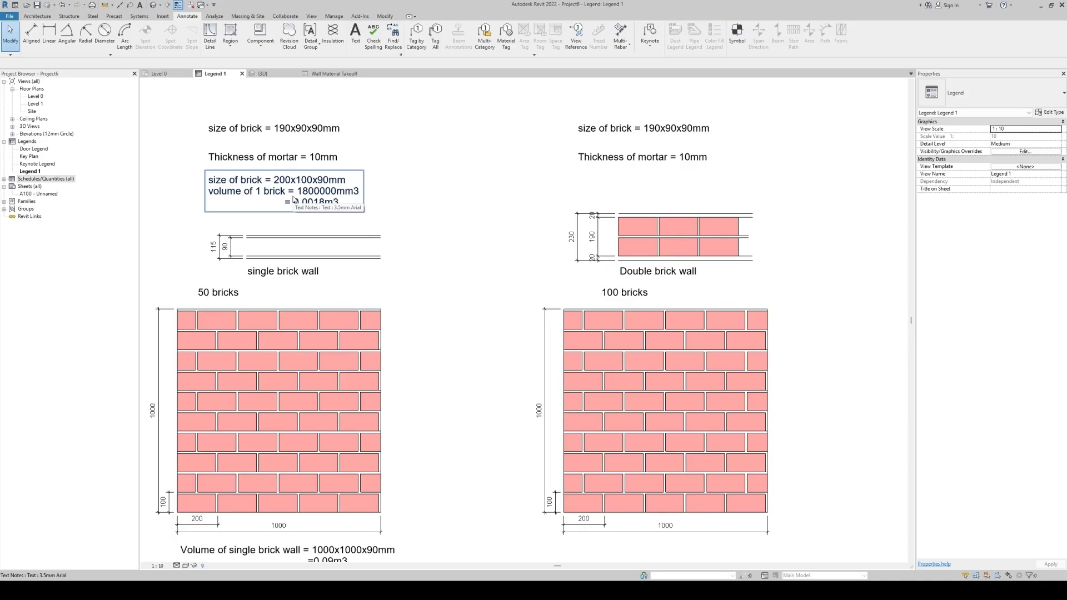
Step: Copy the note giving the 200x100x90mm brick size and the volume of 1 brick above the double brick wall detail
click(295, 199)
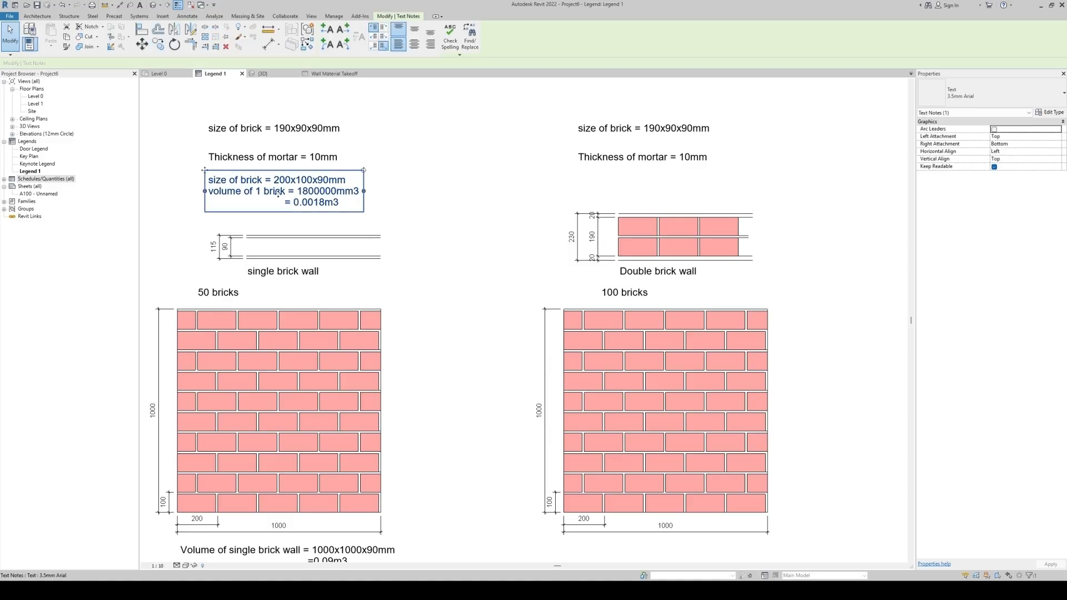
drag(315, 199, 684, 199)
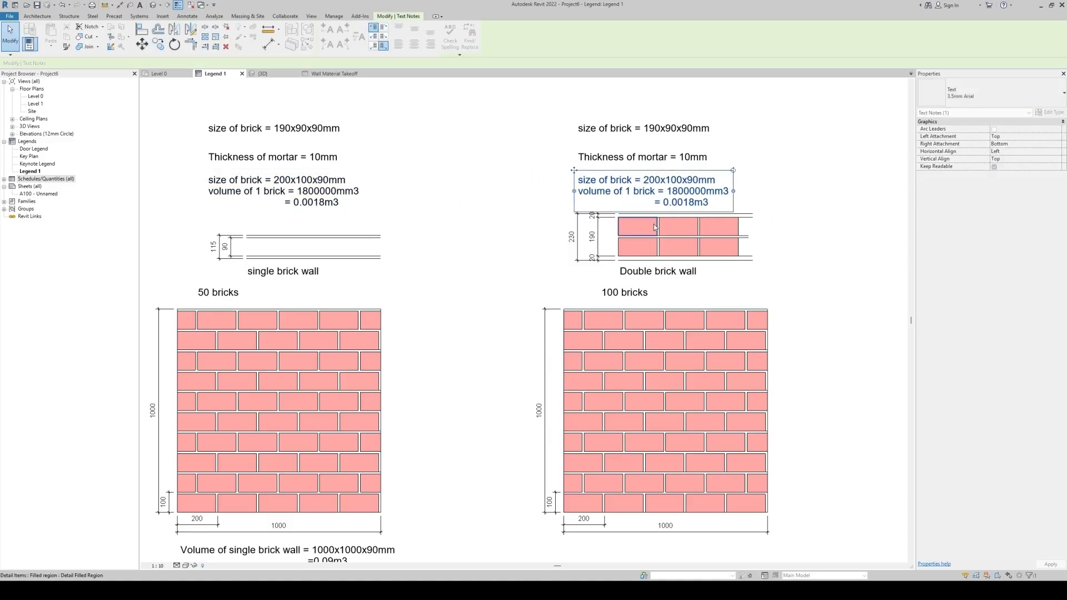
key(Escape)
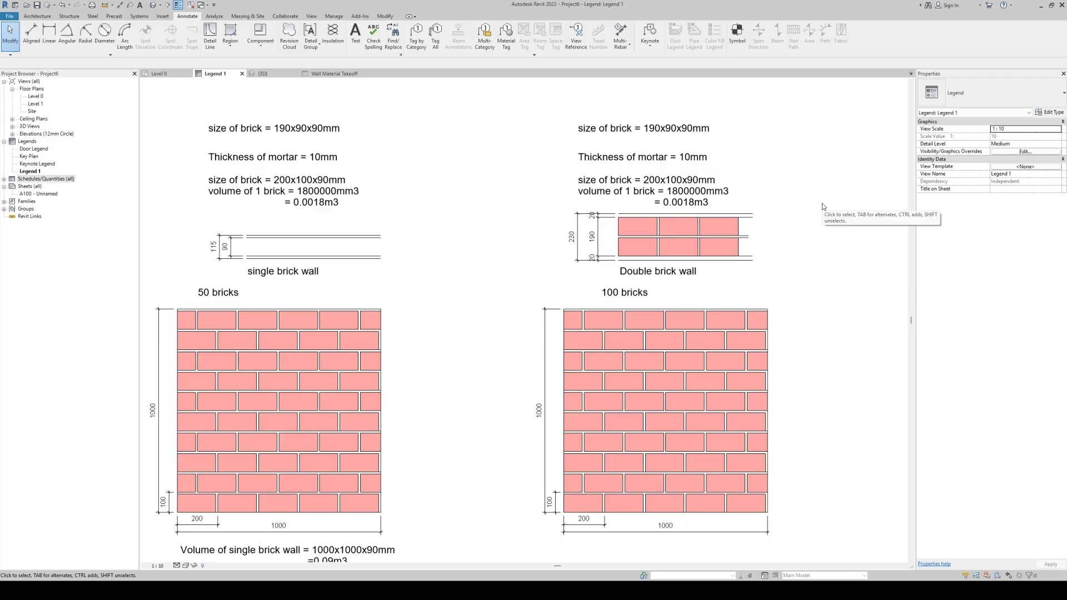
Step: Examine the double brick wall's size notes, section detail and 1000x1000 brick pattern
scroll(628, 259, up, 2)
scroll(488, 227, down, 1)
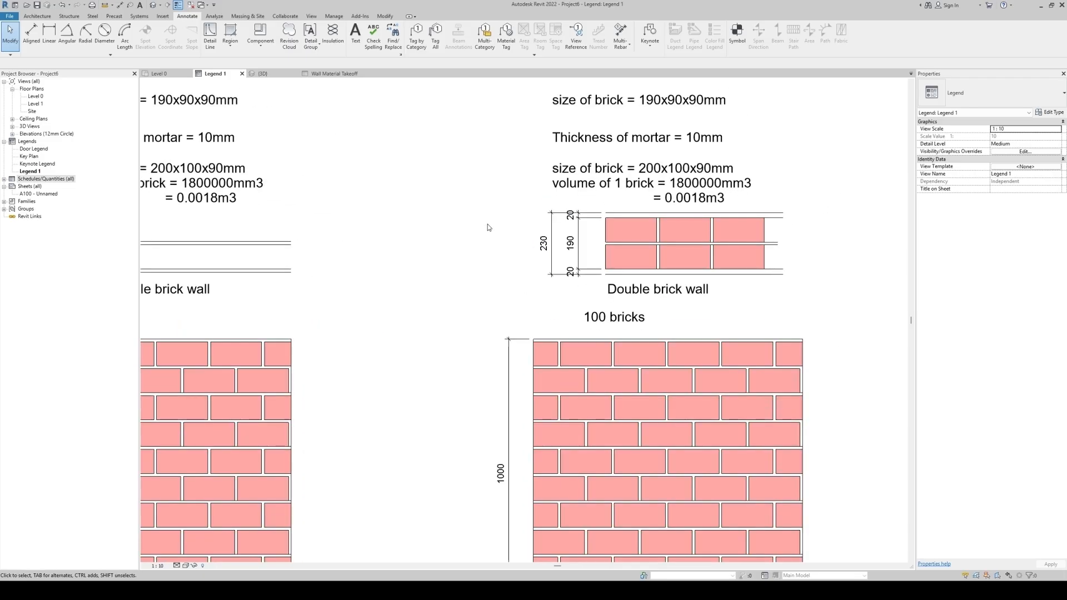
middle_drag(489, 227, 480, 282)
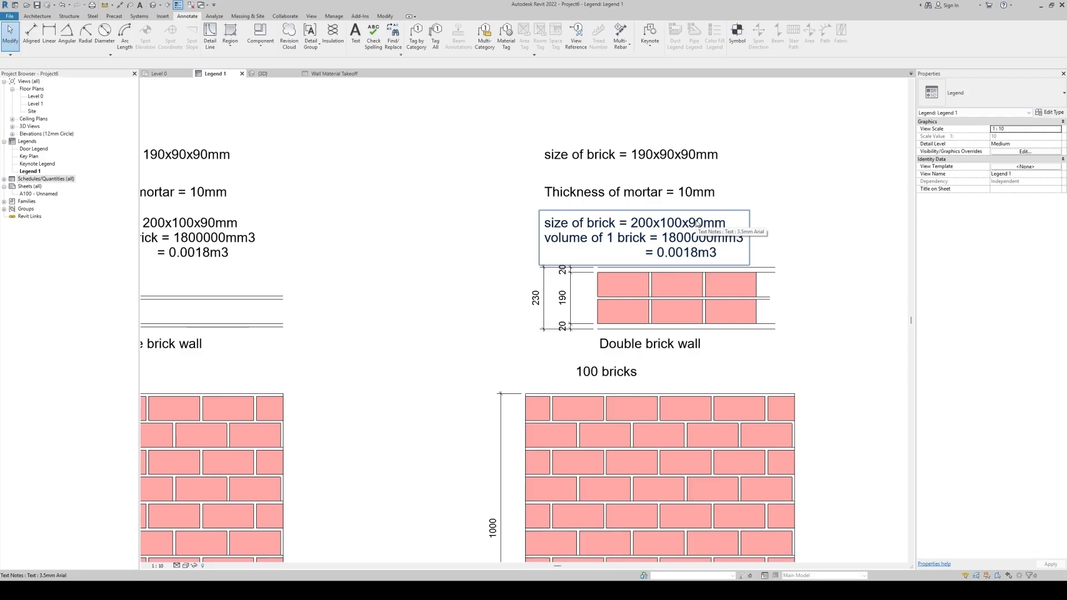
middle_drag(832, 310, 824, 253)
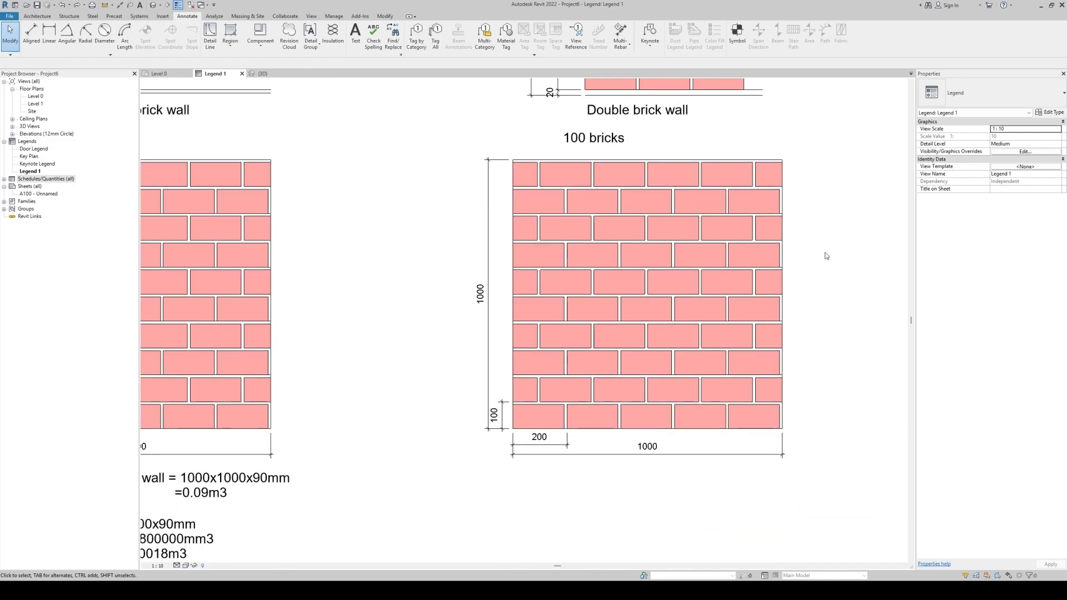
middle_drag(832, 381, 833, 369)
scroll(488, 417, up, 2)
scroll(515, 468, down, 3)
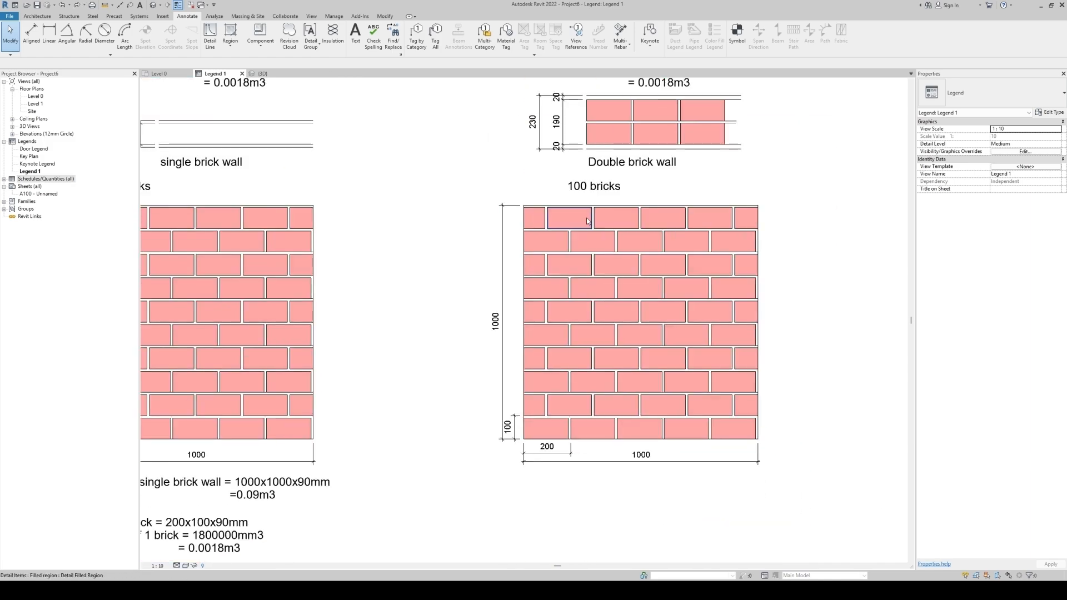
middle_drag(597, 217, 598, 348)
Step: Dimension the thickness of the upper brick row in the double brick wall detail, placing the dimension beside the existing ones
scroll(606, 245, up, 4)
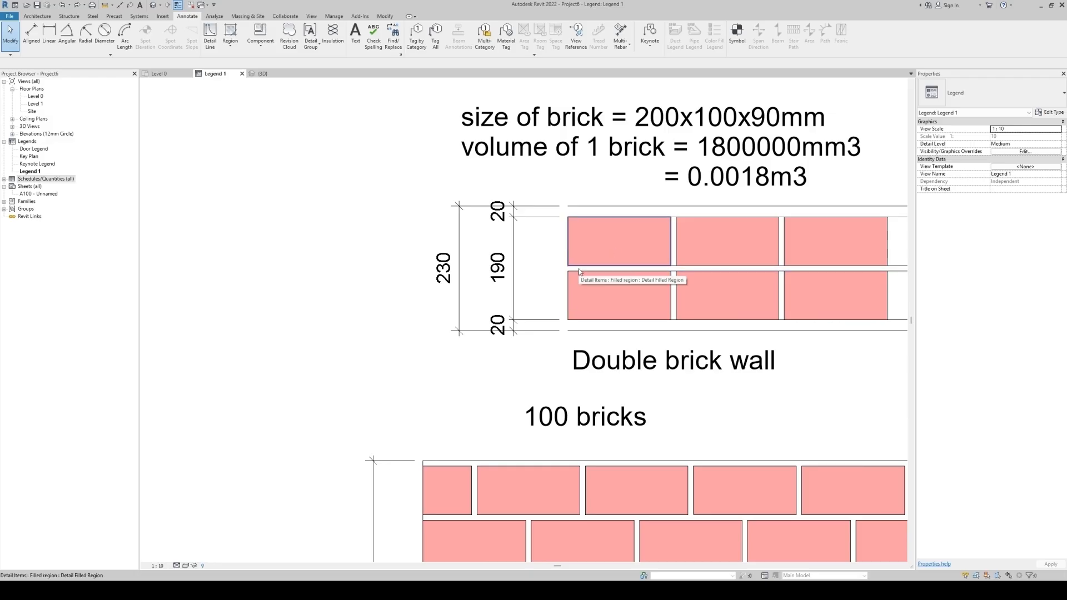
key(d)
key(i)
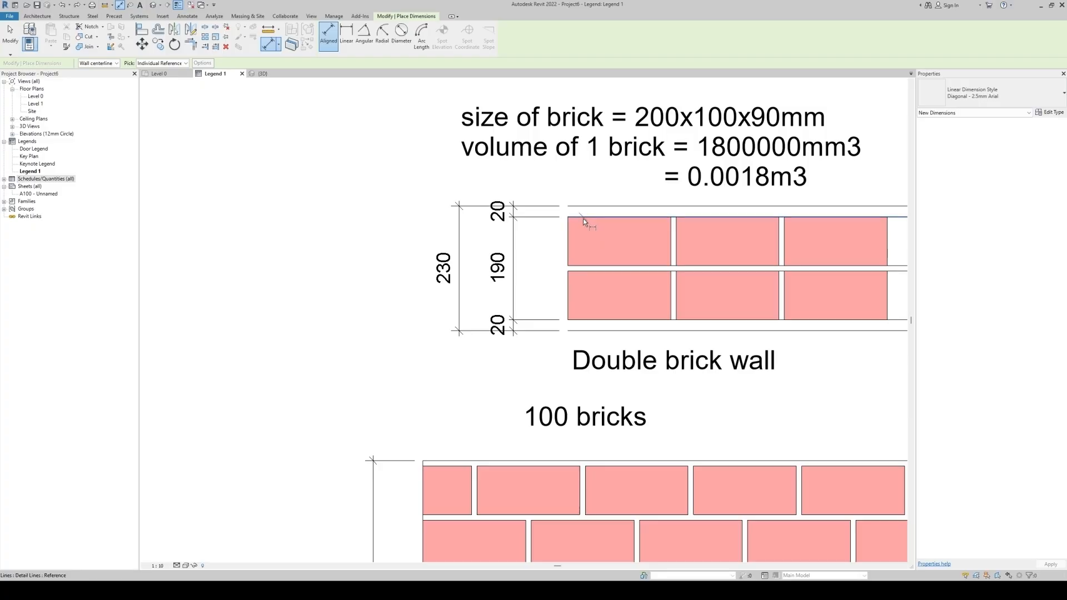
click(582, 217)
click(578, 266)
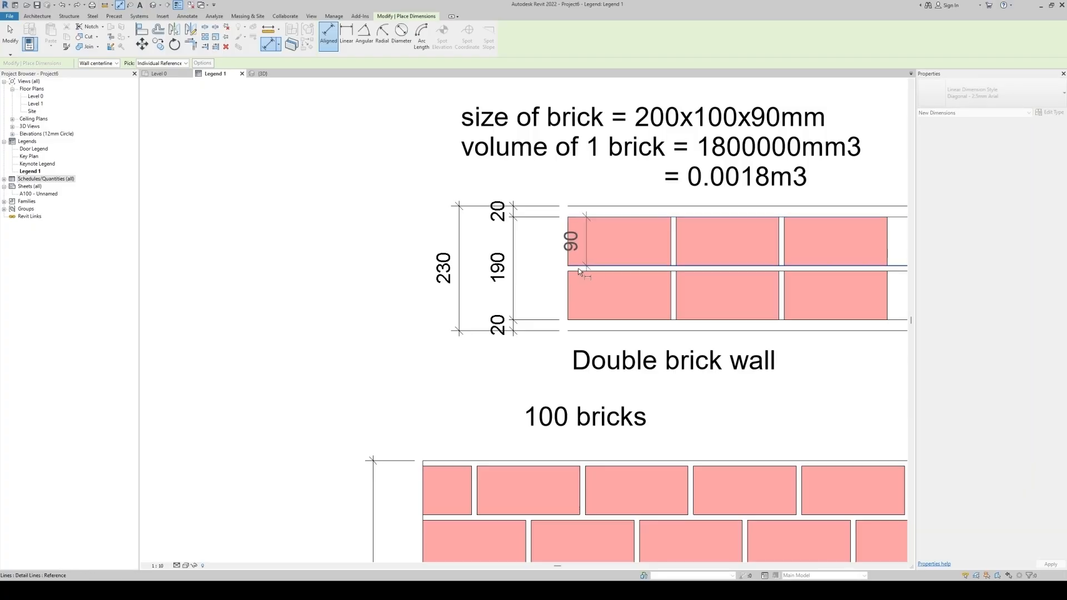
click(548, 279)
key(Escape)
key(Escape)
Step: Change the brick size in the double brick wall's volume note to 200x100x95mm
middle_drag(775, 186, 747, 273)
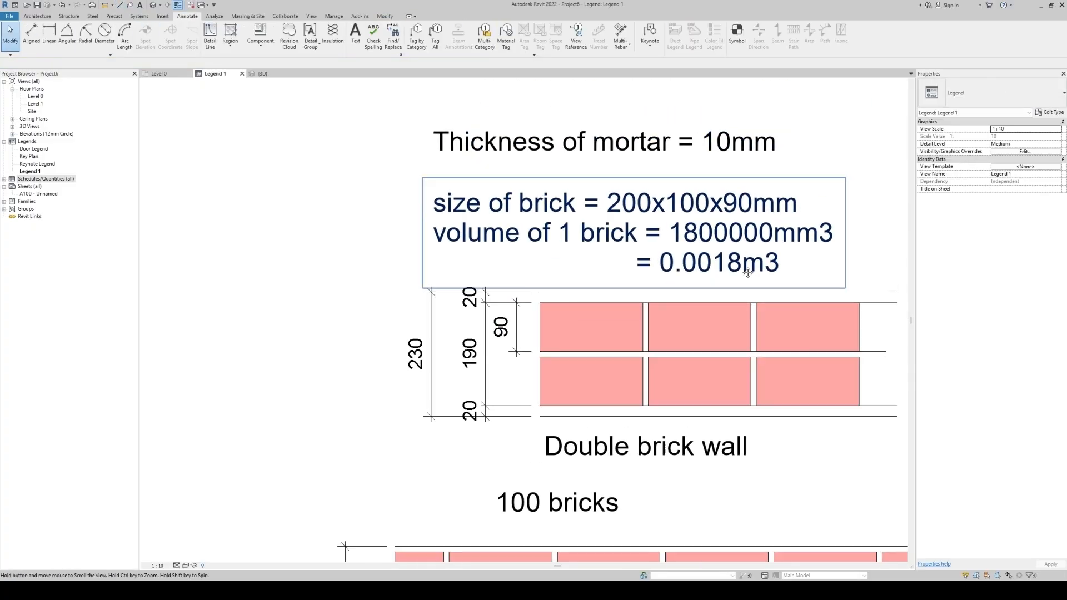
click(738, 206)
click(739, 208)
drag(736, 214, 750, 217)
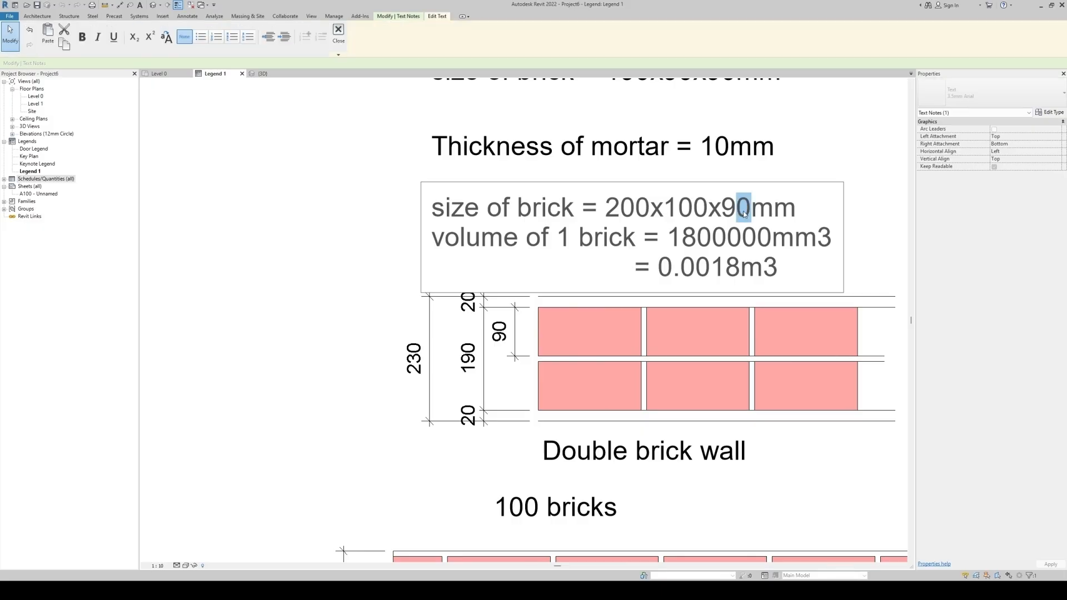
text(5)
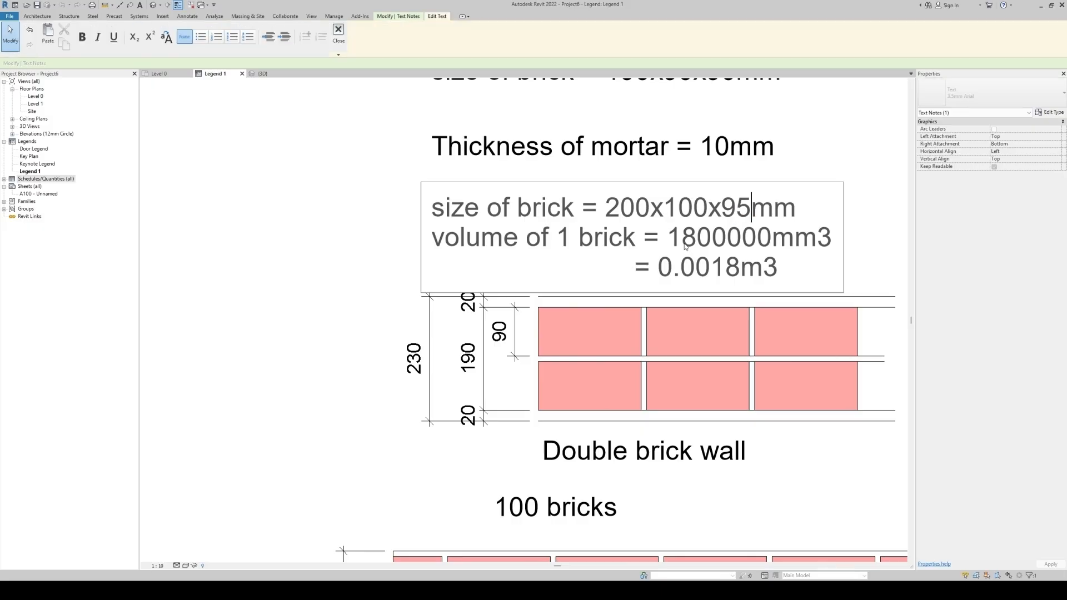
Step: Update the volume of 1 brick in the double brick wall's note to 1900000mm3 and 0.0019m3
drag(681, 245, 692, 246)
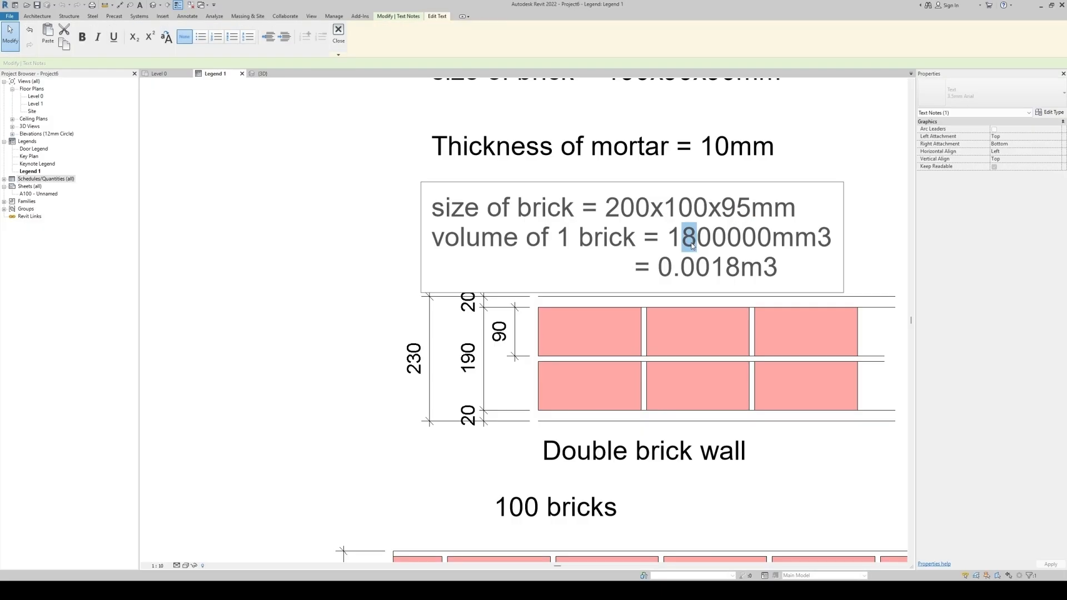
text(9)
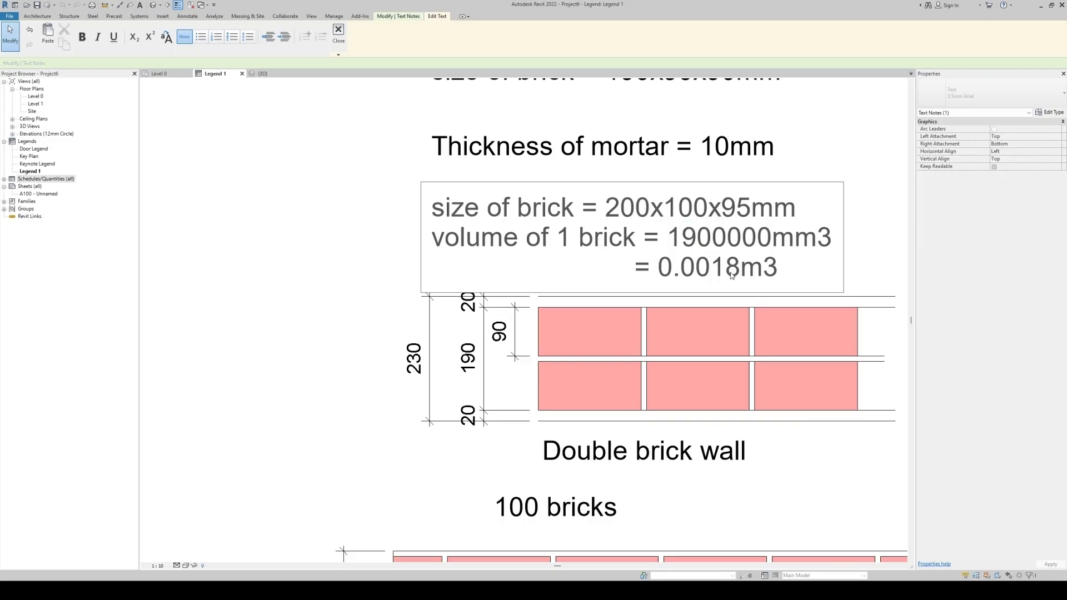
drag(730, 272, 732, 270)
text(9)
scroll(689, 307, down, 2)
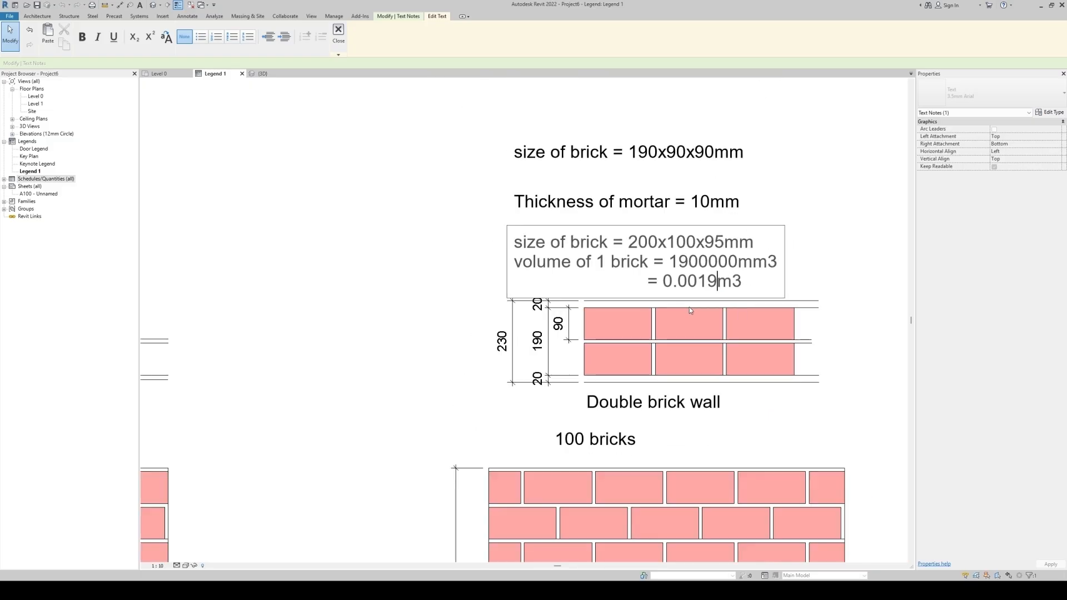
click(843, 202)
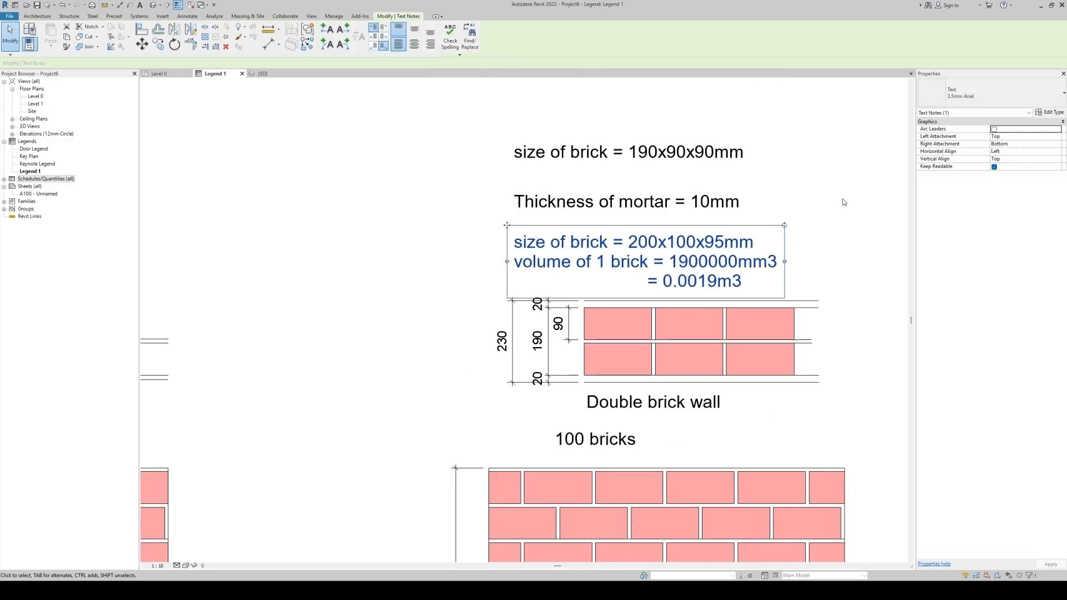
click(844, 202)
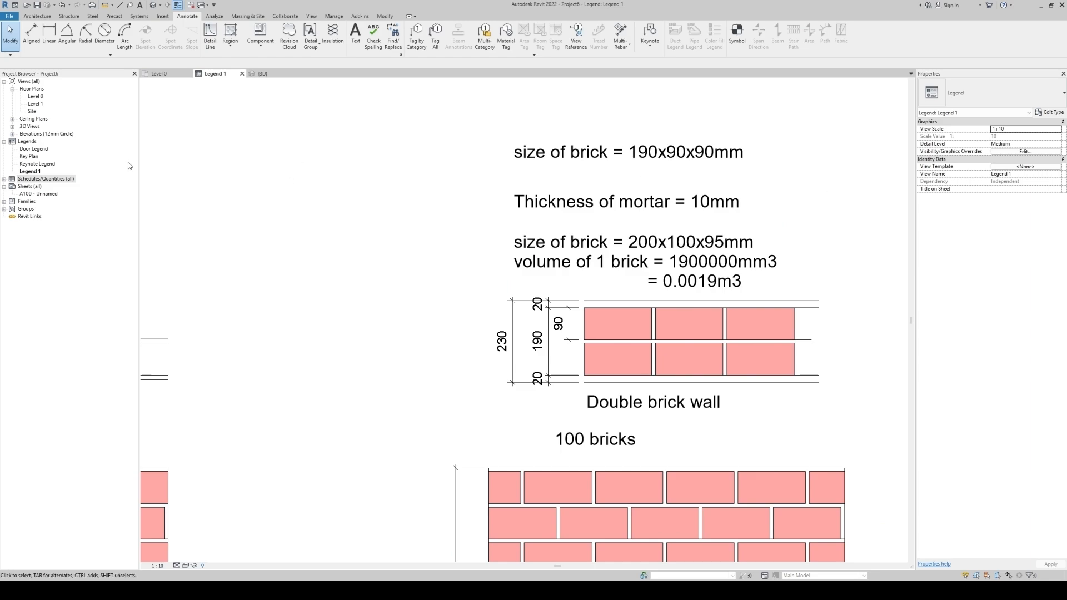
Step: Rename the Wall Material Takeoff schedule to "Wall Material Takeoff - 115mm Wall"
click(4, 179)
click(35, 201)
click(36, 202)
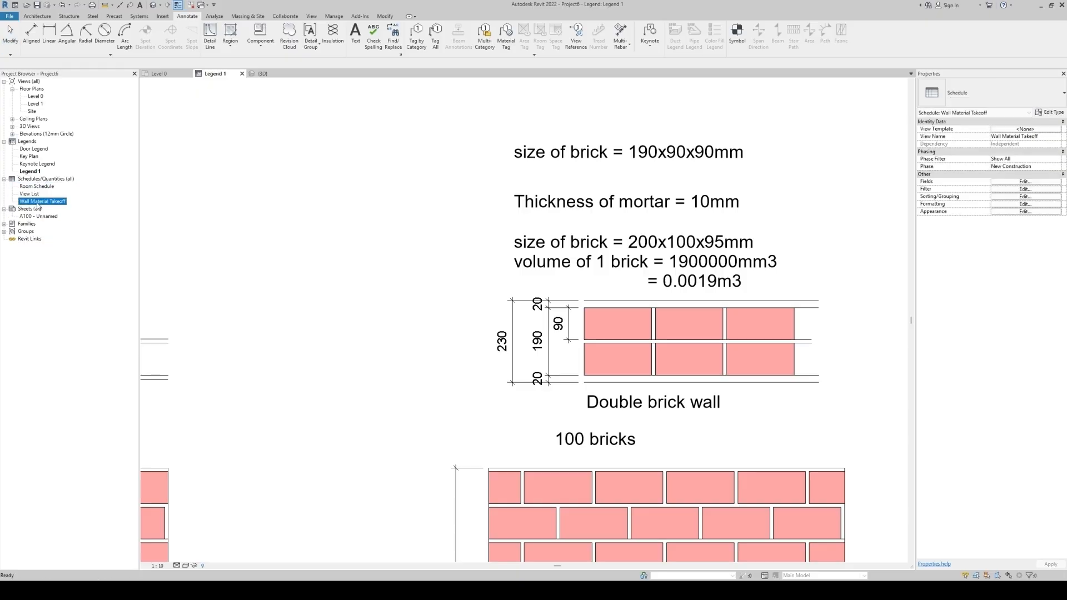
key(End)
text(- 115)
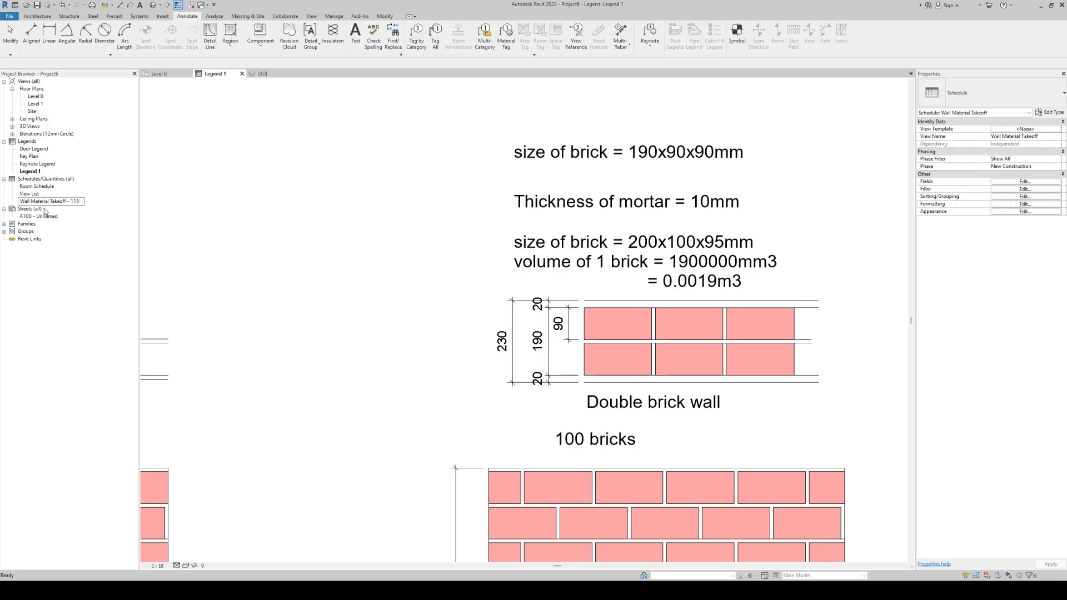
text(mm Wall)
key(Return)
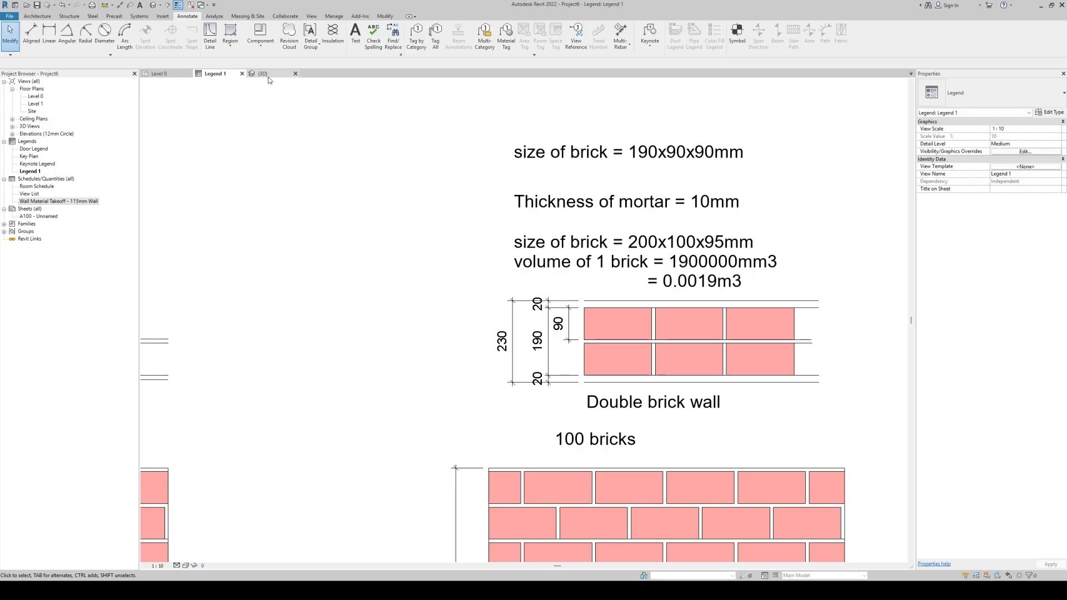
Step: Copy the 115mm wall in the 3D view, placing the copy parallel in front of the original
click(262, 74)
click(548, 331)
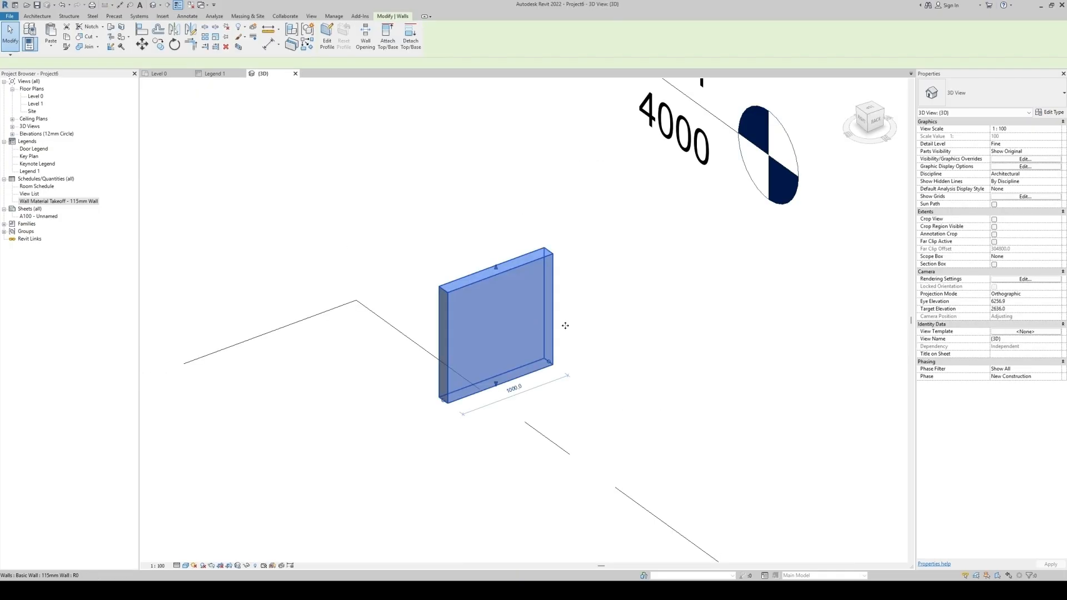
key(m)
key(v)
click(573, 290)
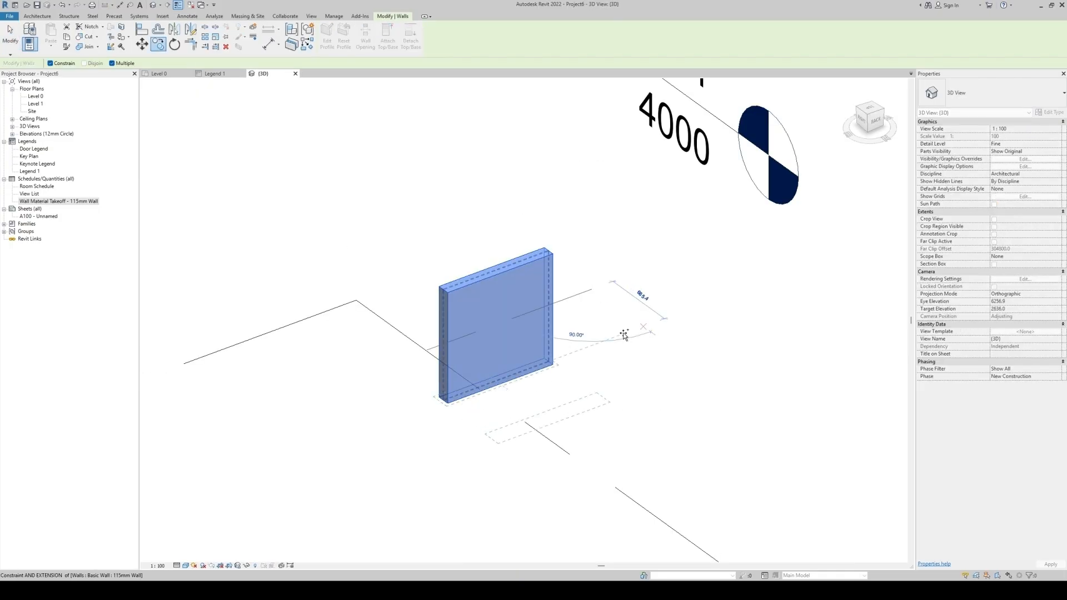
click(645, 343)
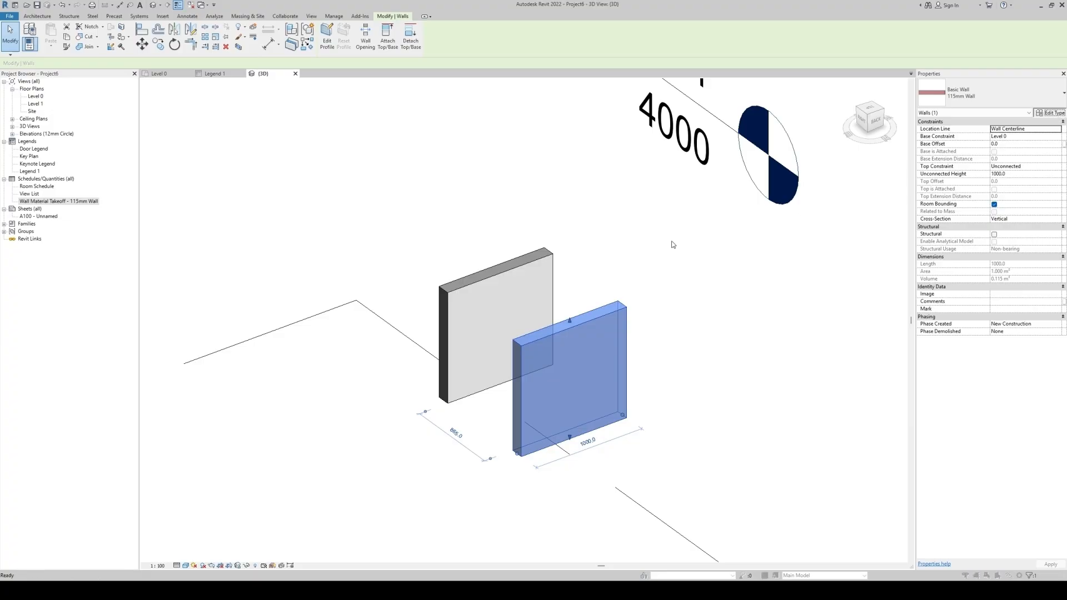
Step: Duplicate the copied wall's type under the name 230mm Wall
click(1050, 112)
click(623, 166)
click(549, 285)
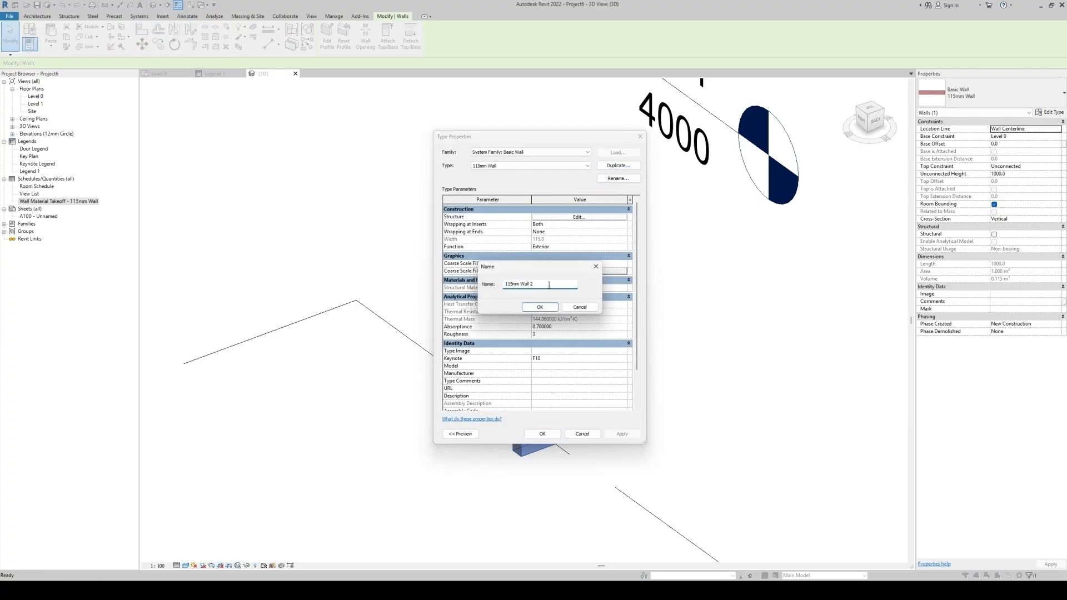
drag(512, 284, 492, 289)
text(230)
key(Return)
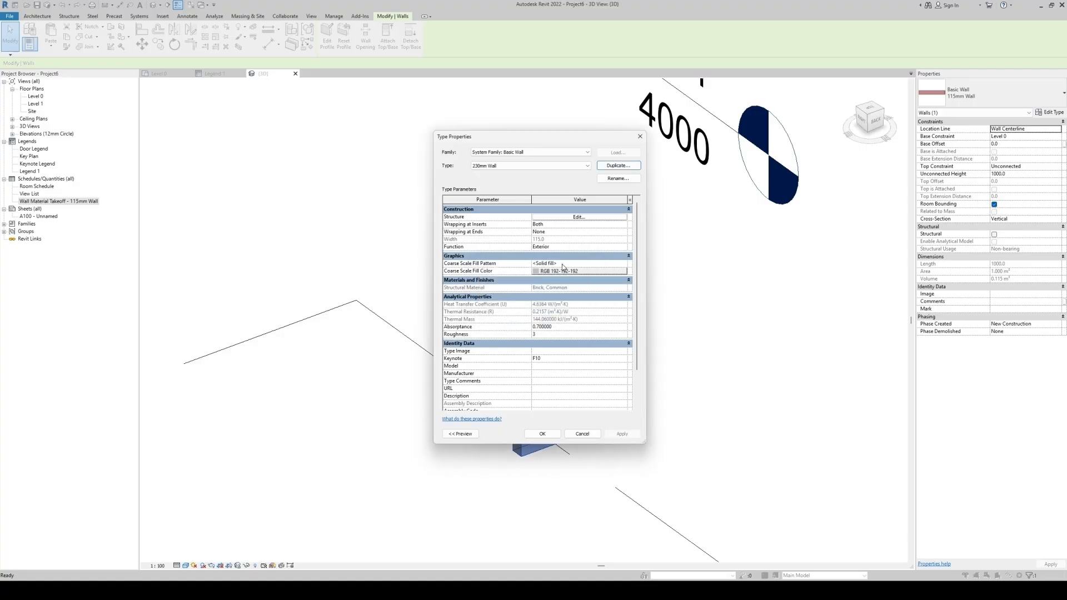
Step: Set the 230mm Wall type's layer thicknesses to 20 for both plaster finishes and 190 for the brick structure, and apply the type
click(577, 217)
click(540, 215)
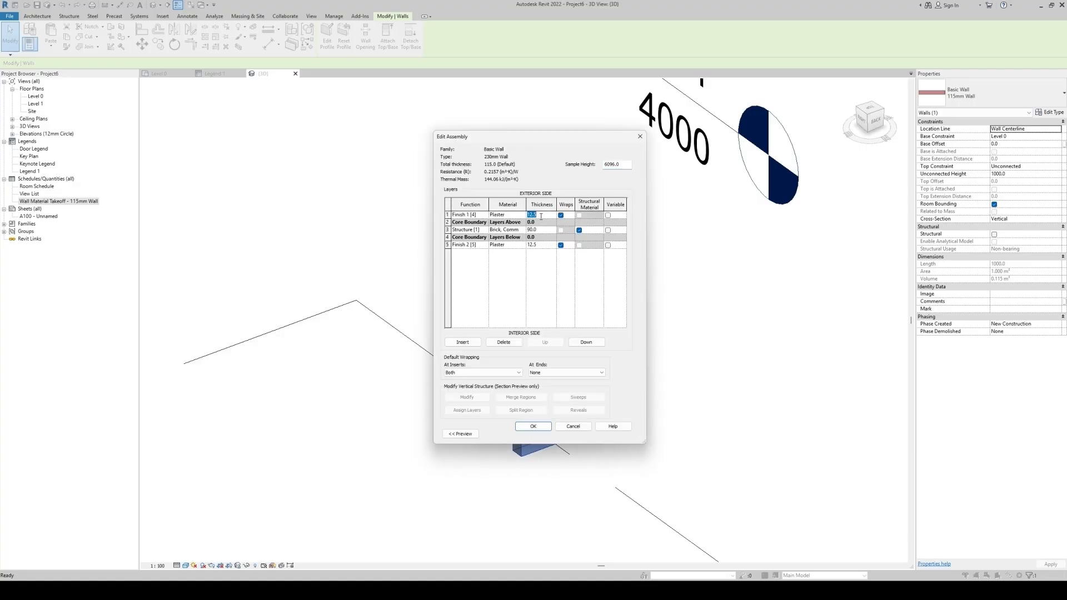
text(20)
click(544, 229)
text(190)
click(545, 245)
text(20)
key(Tab)
click(549, 426)
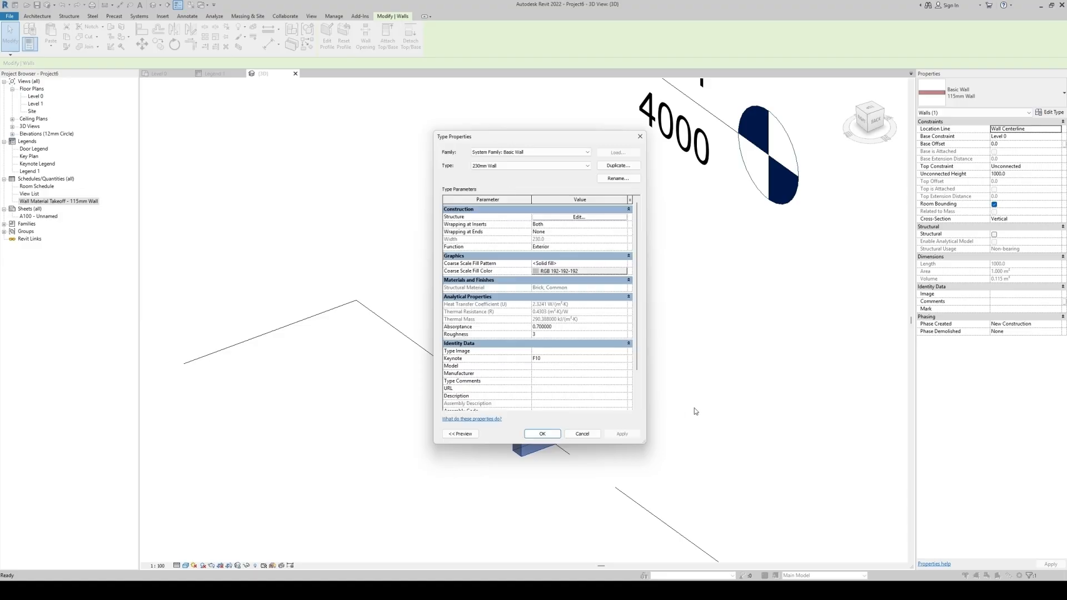
click(537, 434)
click(739, 377)
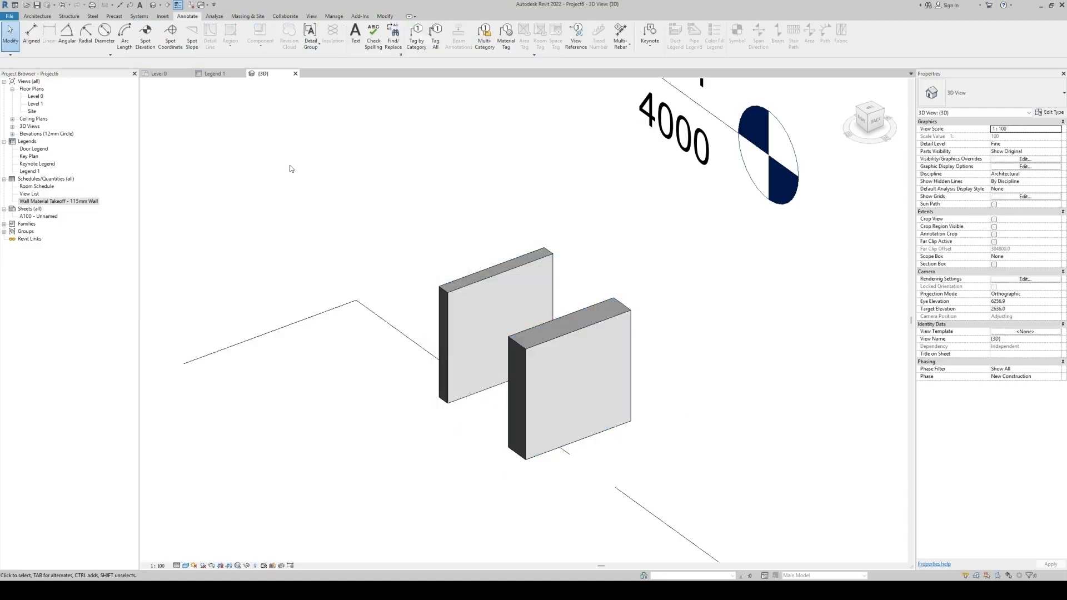
Step: Add a filter to the 115mm wall material takeoff so that Type equals 115mm Wall
double_click(76, 202)
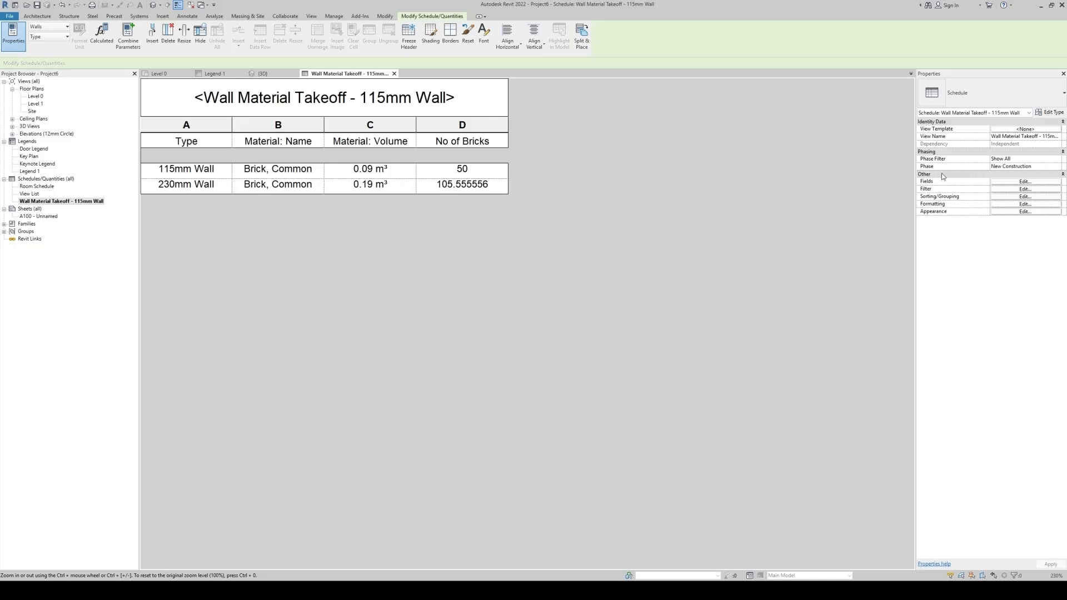
click(1001, 182)
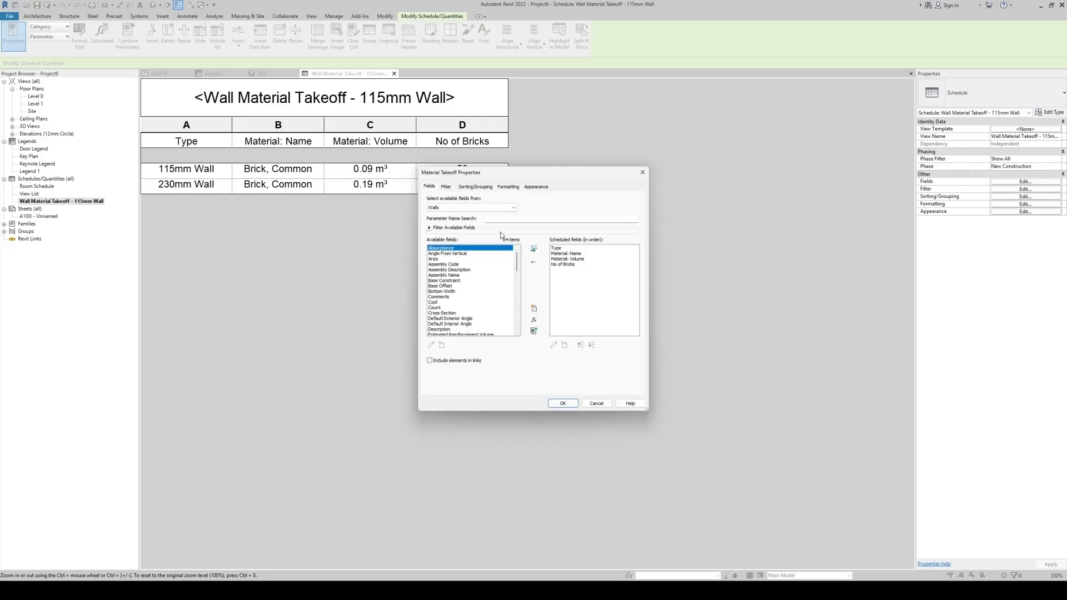
click(446, 187)
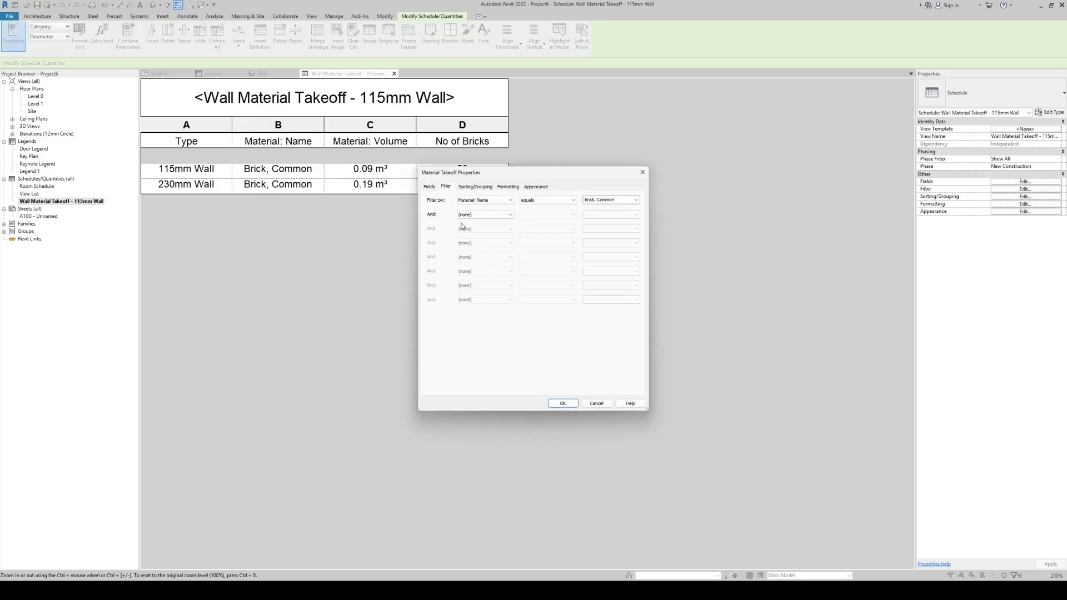
click(483, 215)
click(478, 222)
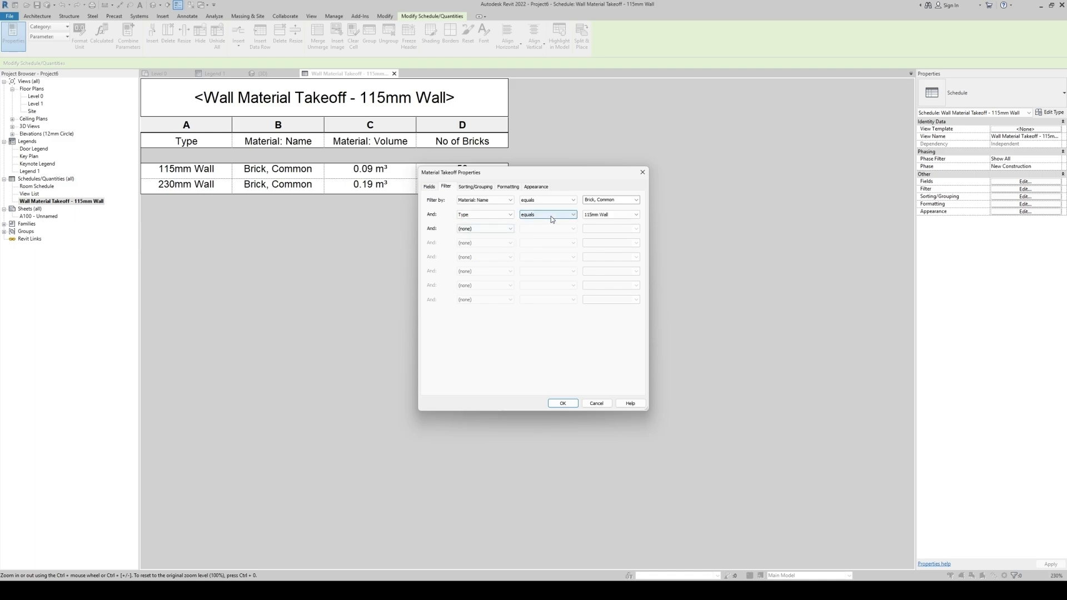
click(562, 403)
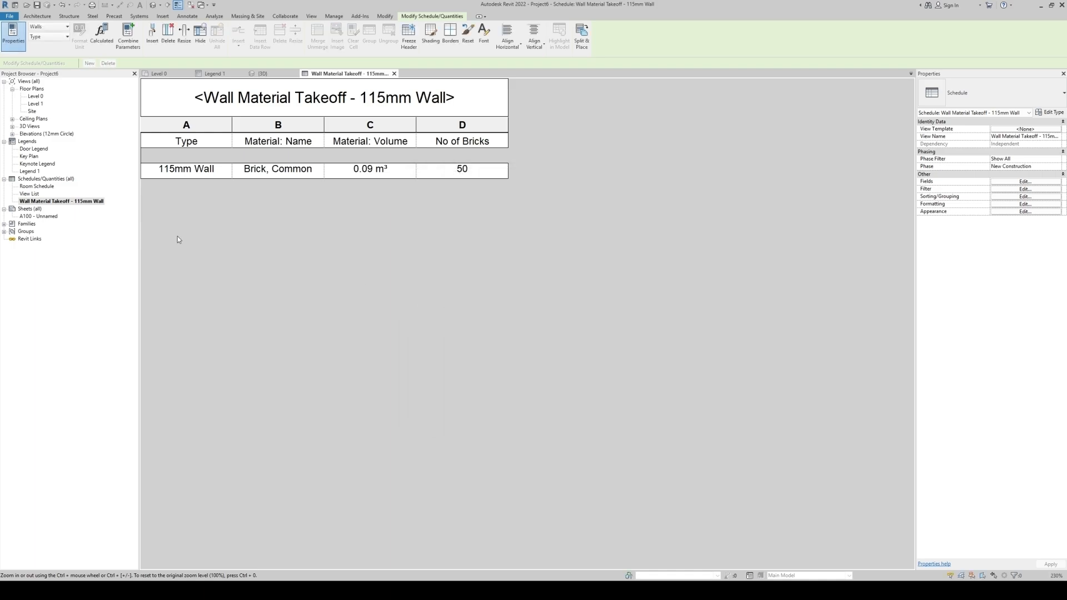
Step: Duplicate the 115mm wall takeoff schedule and rename the copy to "Wall Material Takeoff - 230mm Wall"
right_click(99, 205)
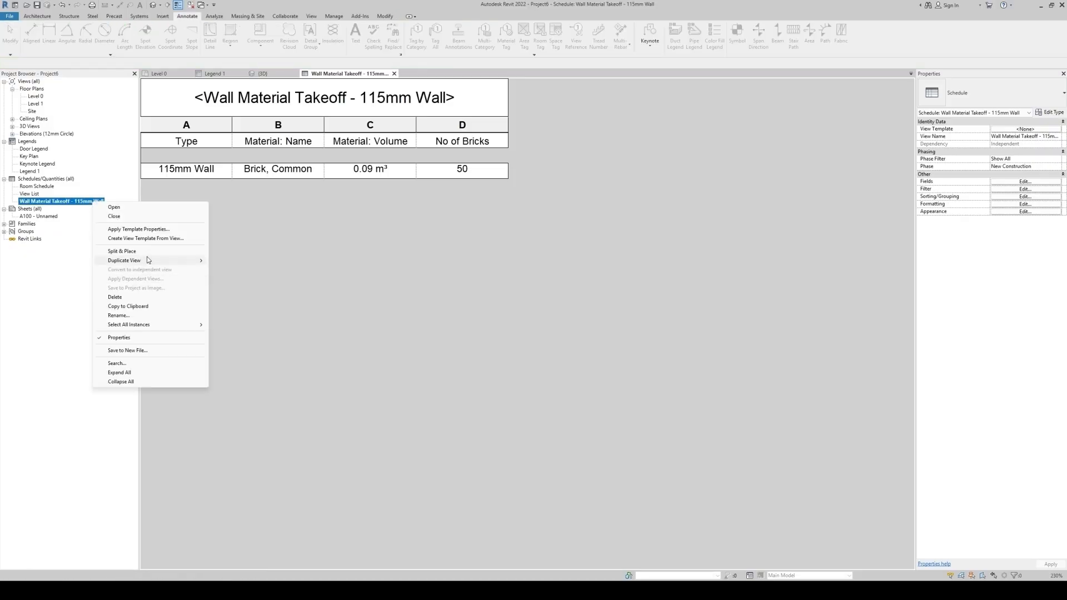
mouse_move(149, 263)
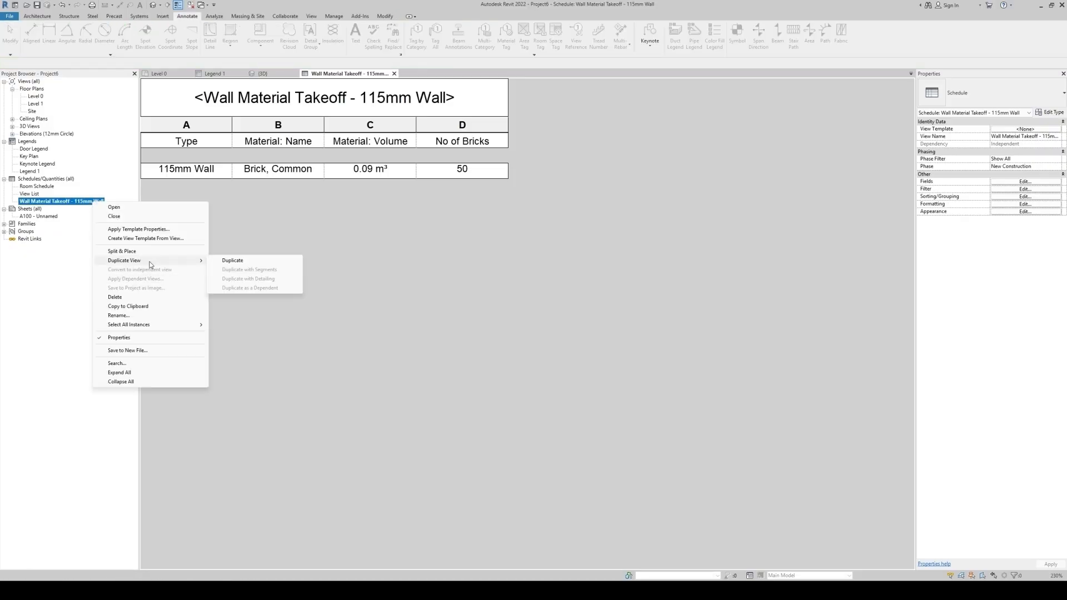
click(252, 261)
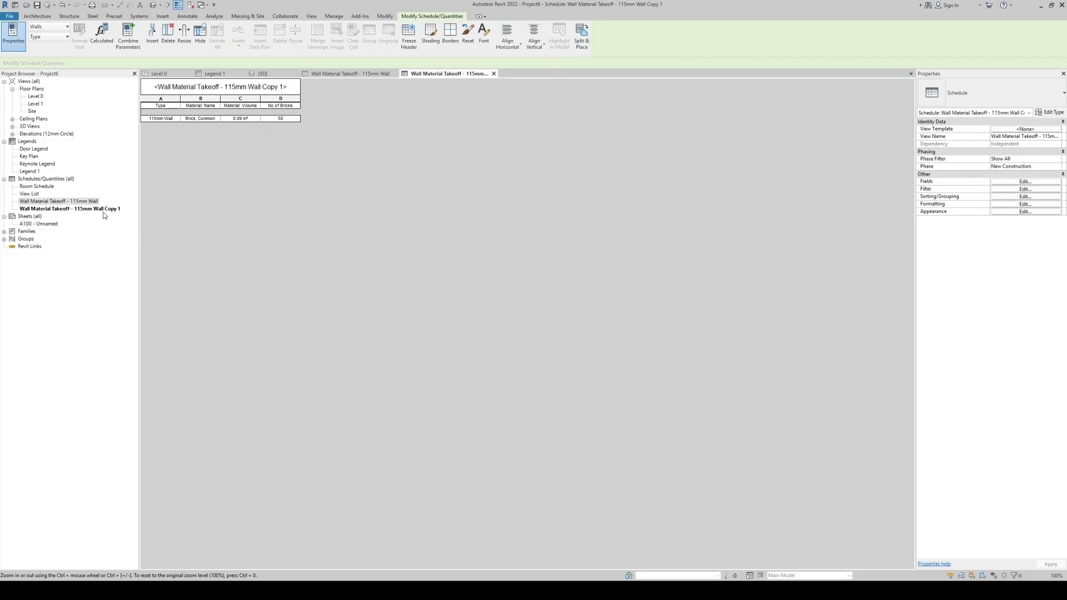
key(F2)
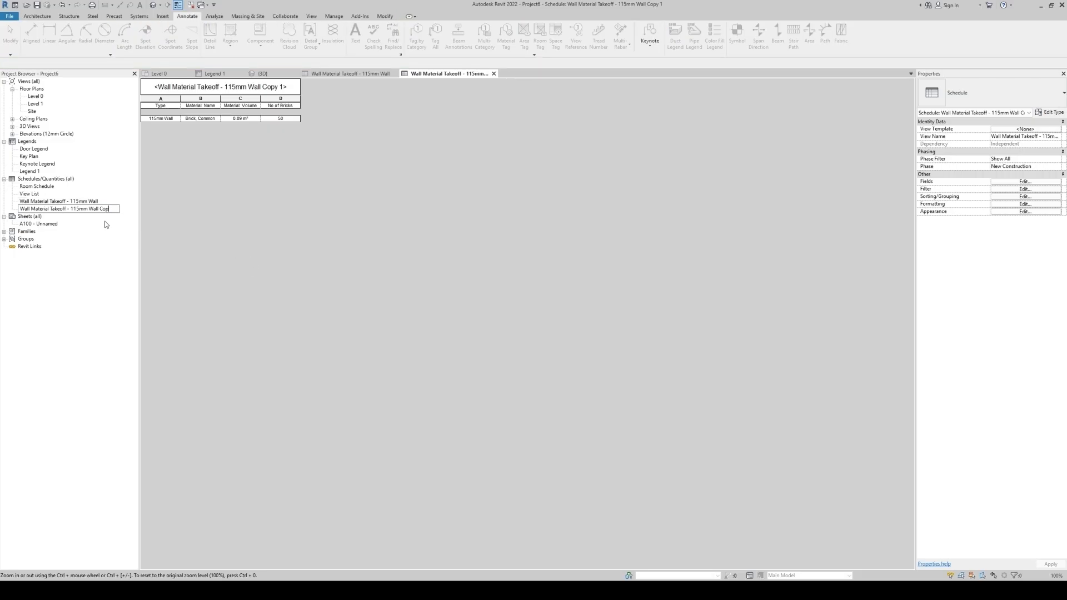
key(BackSpace)
key(BackSpace)
key(BackSpace)
key(BackSpace)
key(BackSpace)
key(BackSpace)
key(Delete)
text(230)
key(Return)
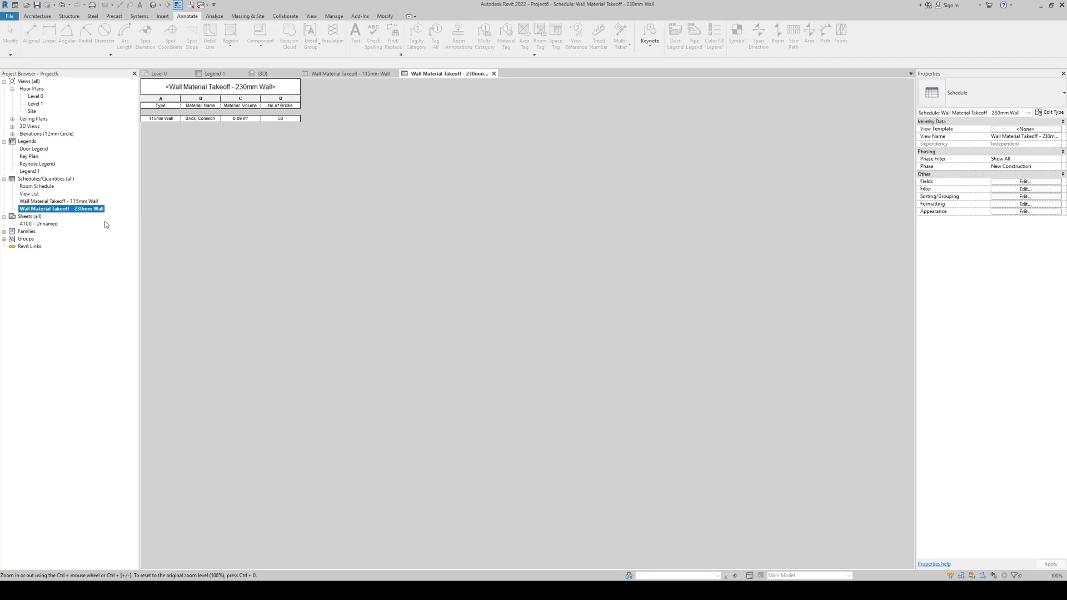
Step: Change the Type filter of the 230mm wall takeoff to equal 230mm Wall
click(1026, 182)
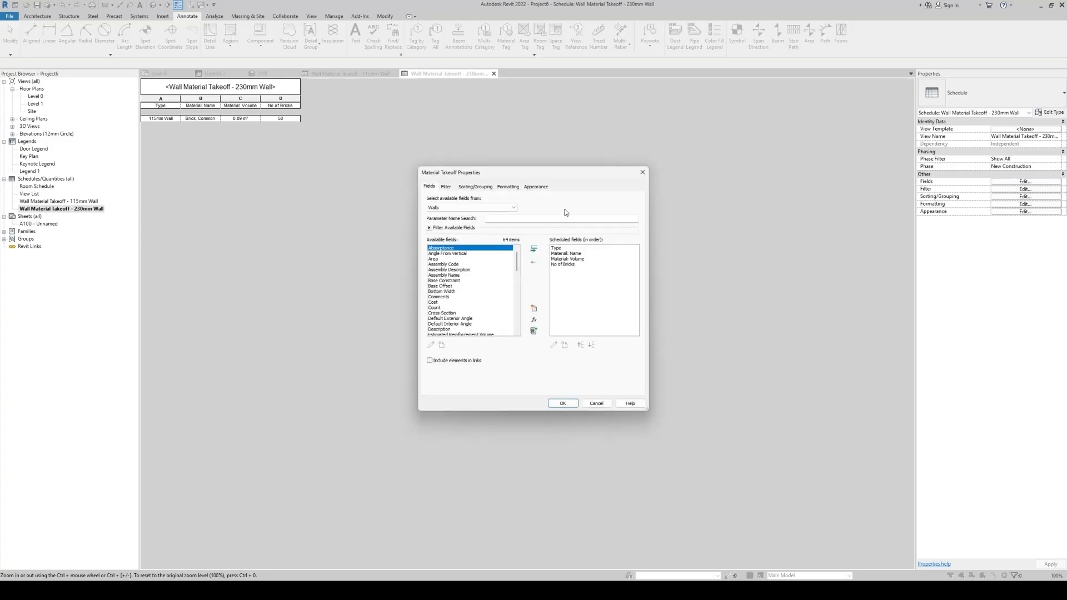
click(445, 187)
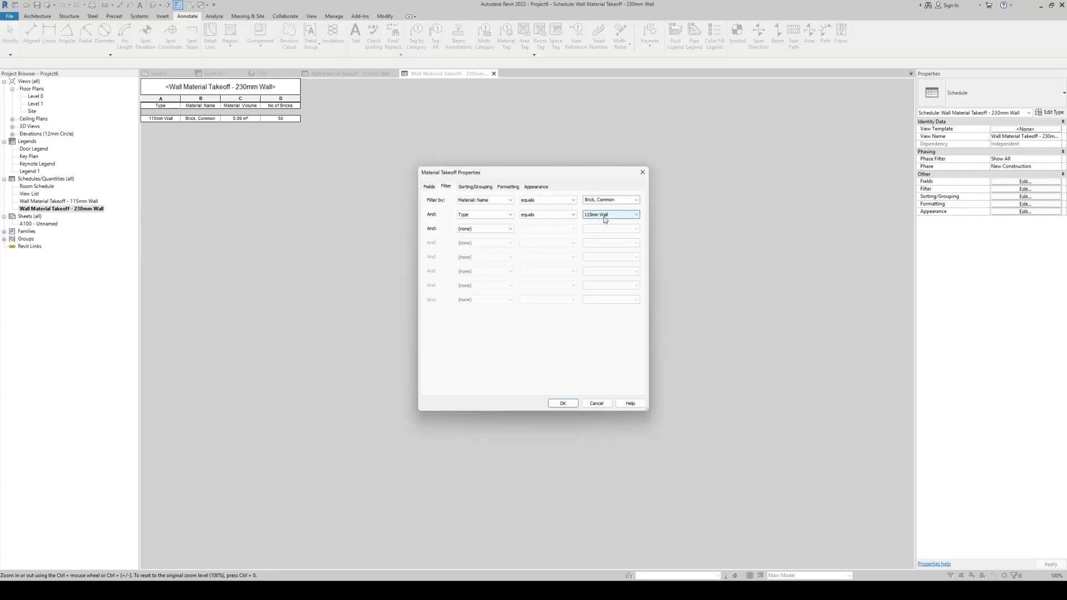
click(606, 216)
click(604, 229)
click(562, 403)
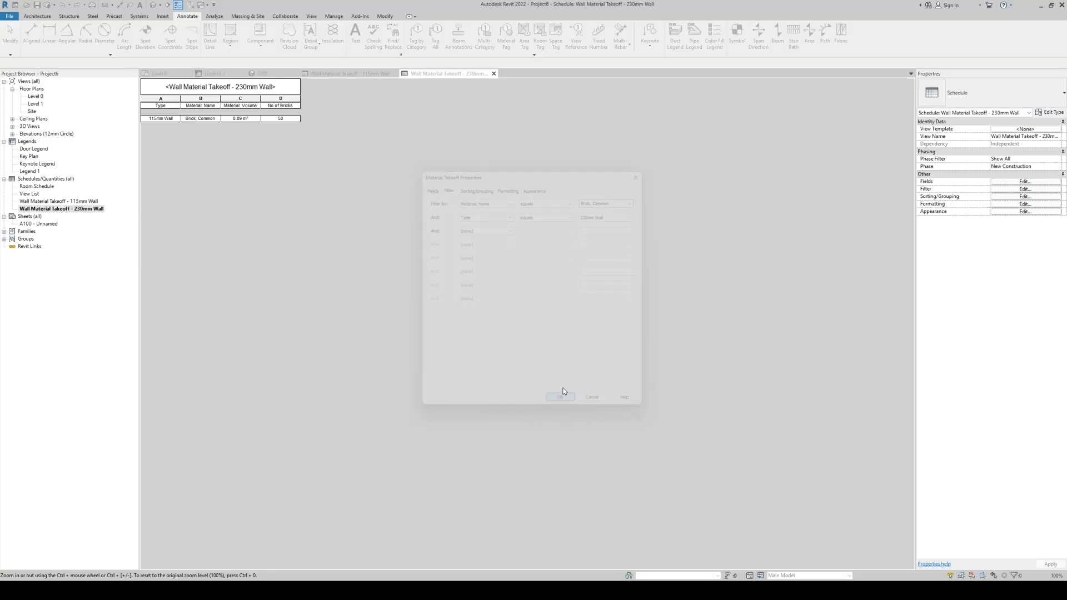
Step: Change the No of Bricks formula in the 230mm wall takeoff to Material: Volume / 0.0019 m³
click(1035, 183)
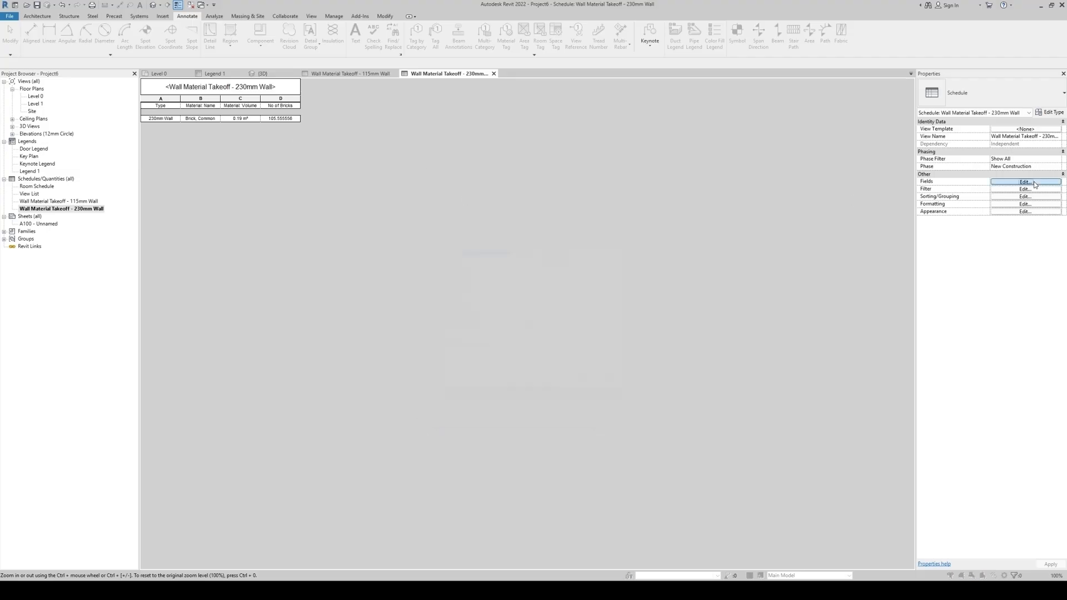
click(563, 264)
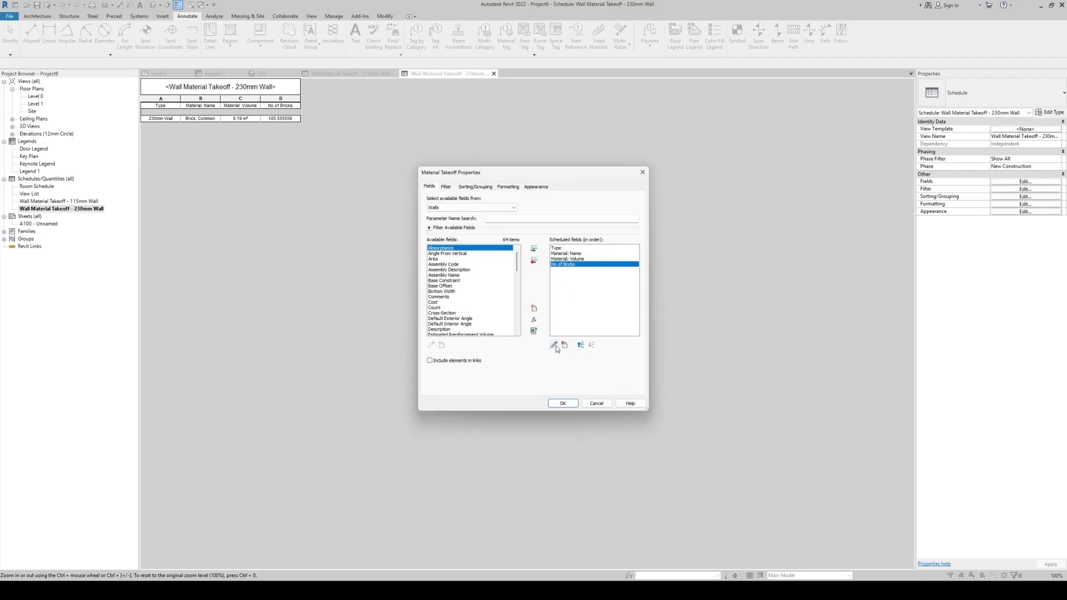
click(555, 345)
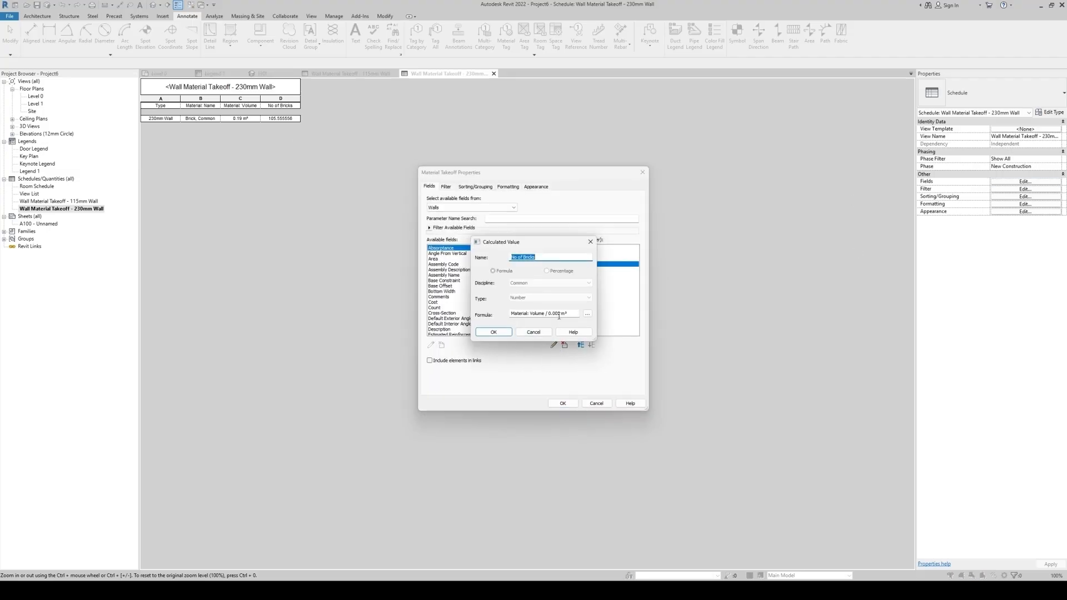
click(559, 314)
text(19)
click(493, 332)
click(573, 404)
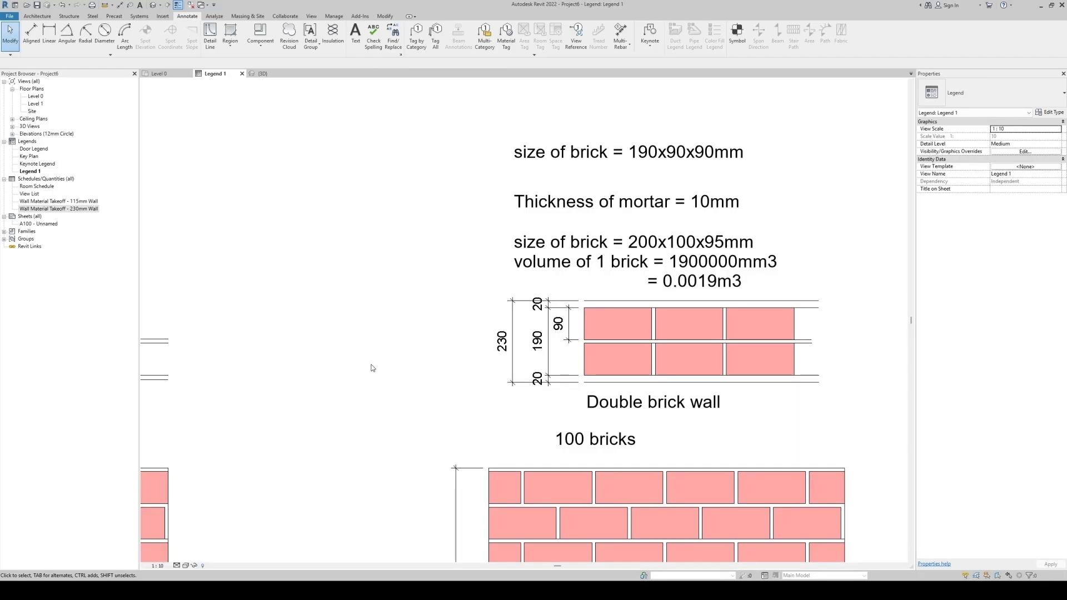
Step: Examine the single and double brick wall notes and brick patterns side by side in Legend 1
scroll(687, 380, down, 3)
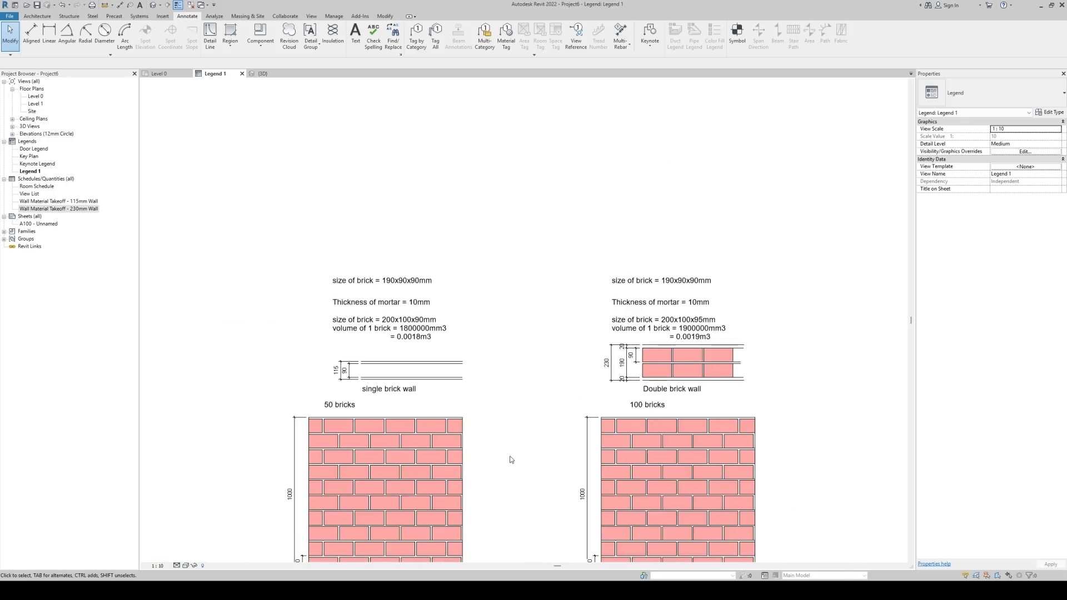
middle_drag(511, 459, 488, 384)
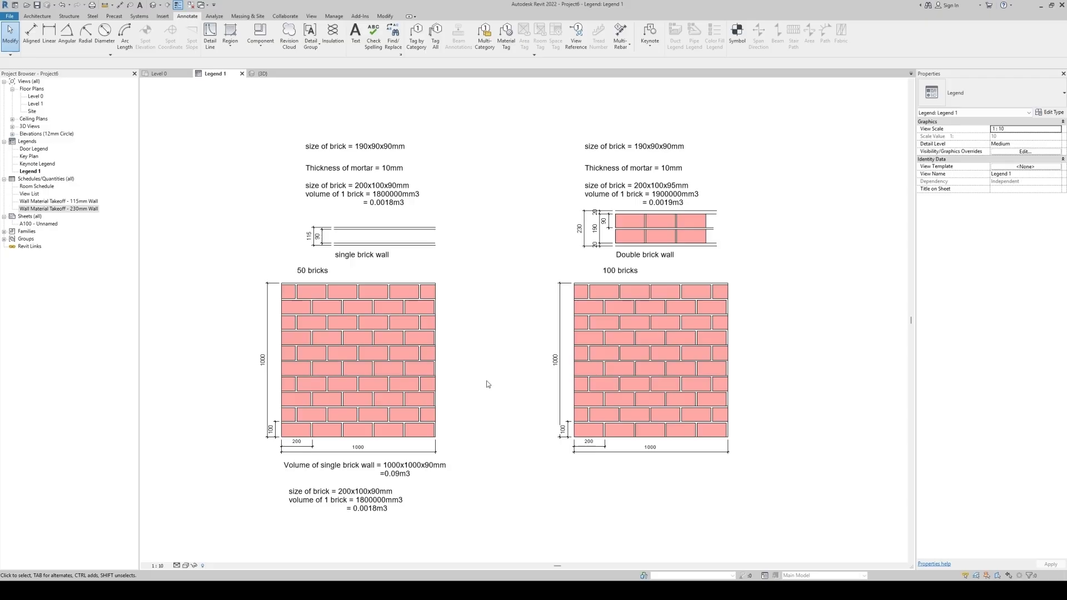